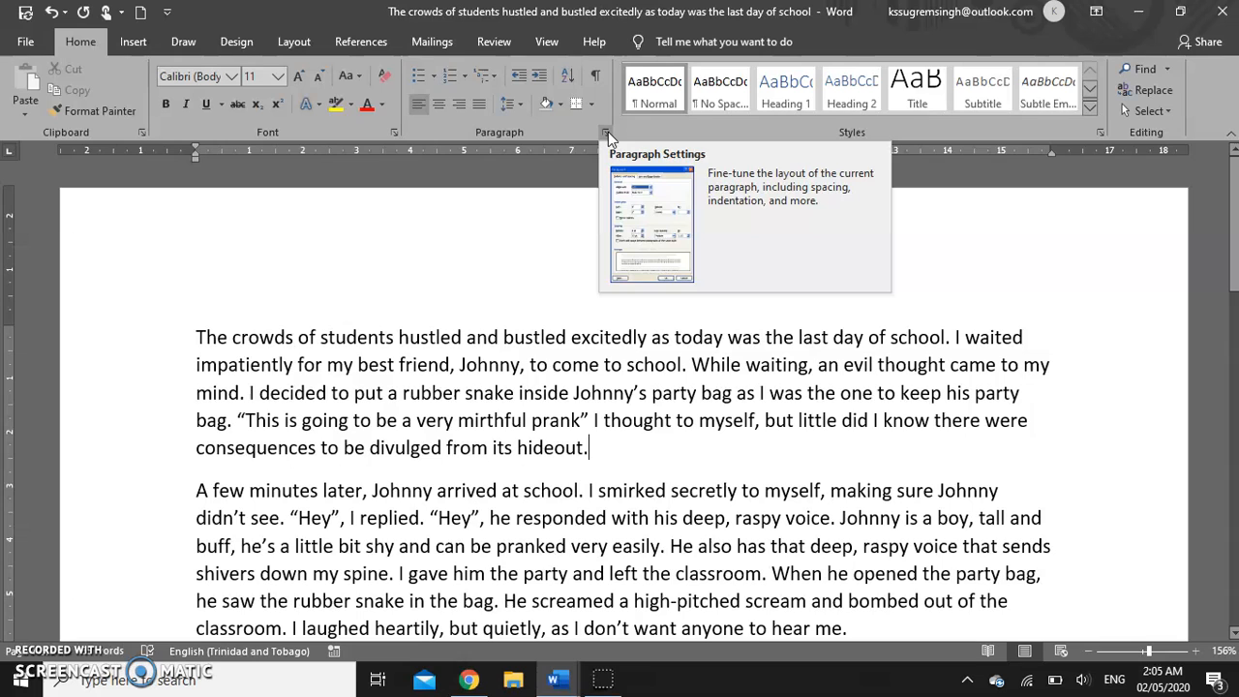
Step: Examine the alignment, indentation and spacing options in the Paragraph settings dialog and cancel it
left_click(606, 133)
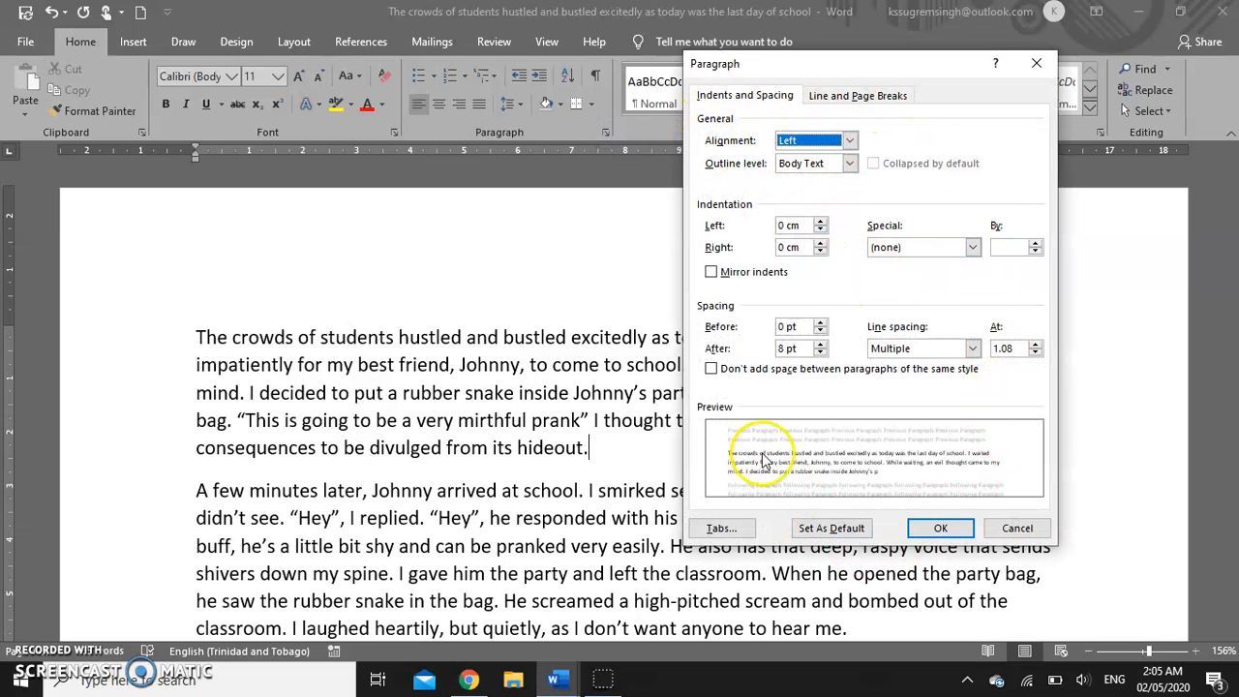
left_click(1032, 532)
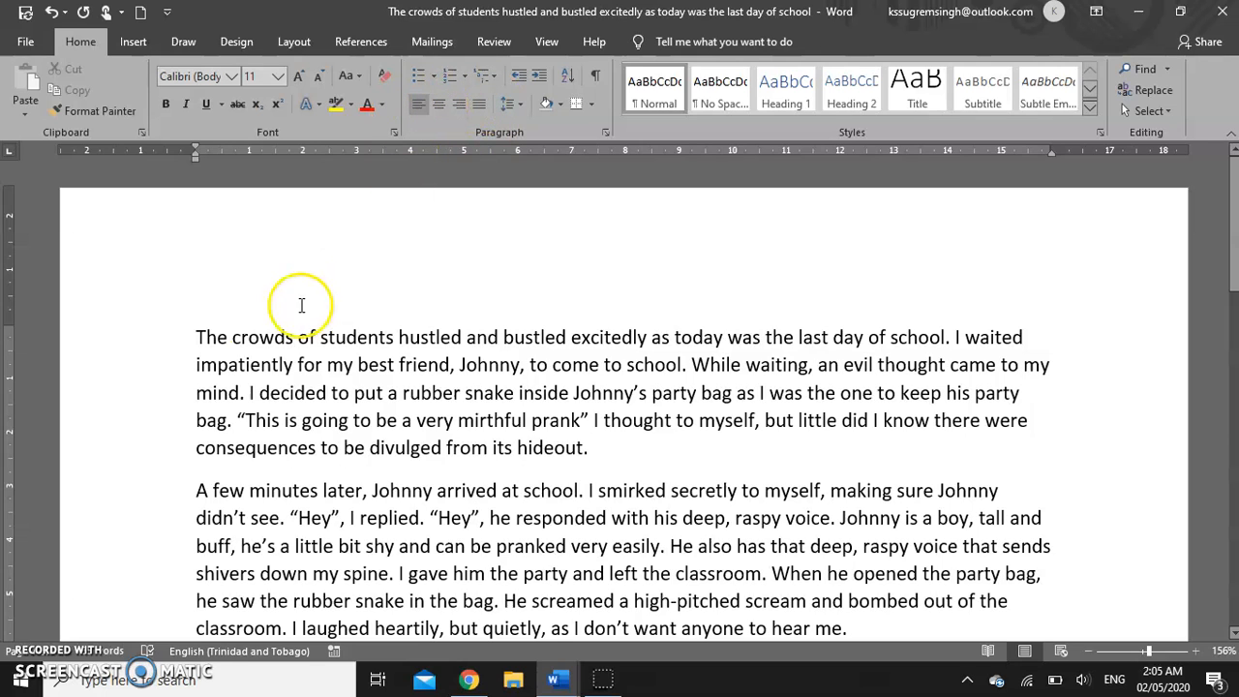
Step: Try centre and right alignment on the whole first paragraph, and finally justify it
left_click_drag(142, 337, 140, 443)
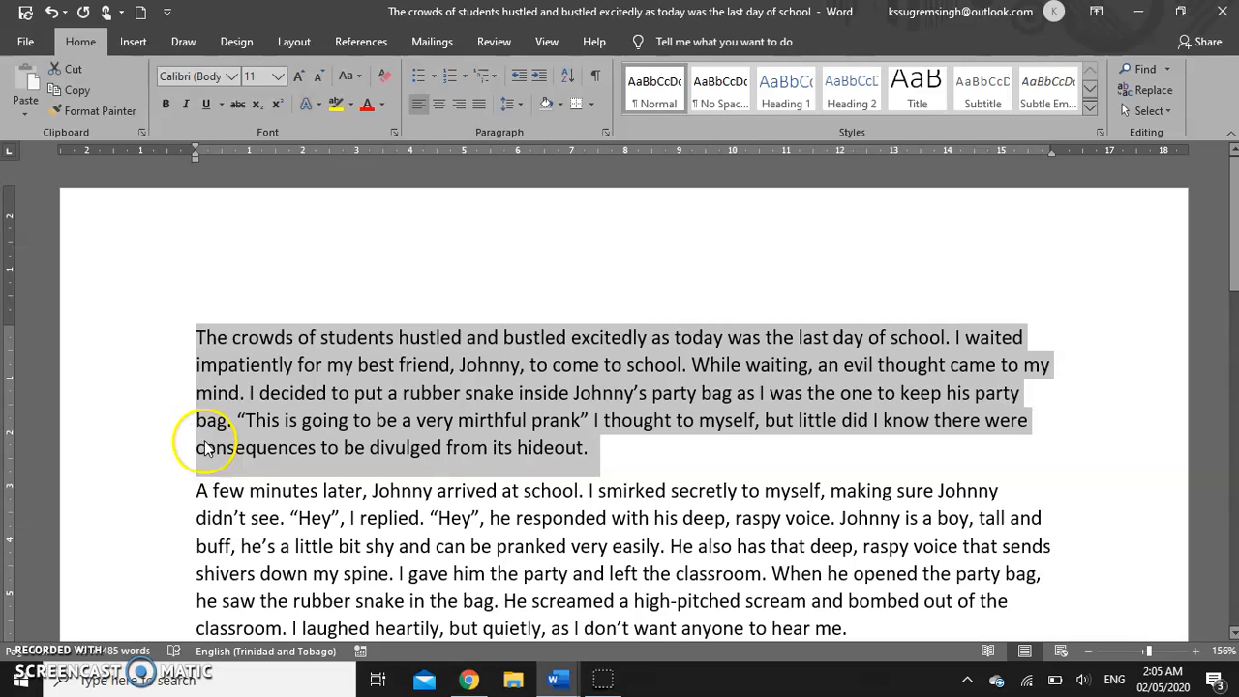
left_click(441, 104)
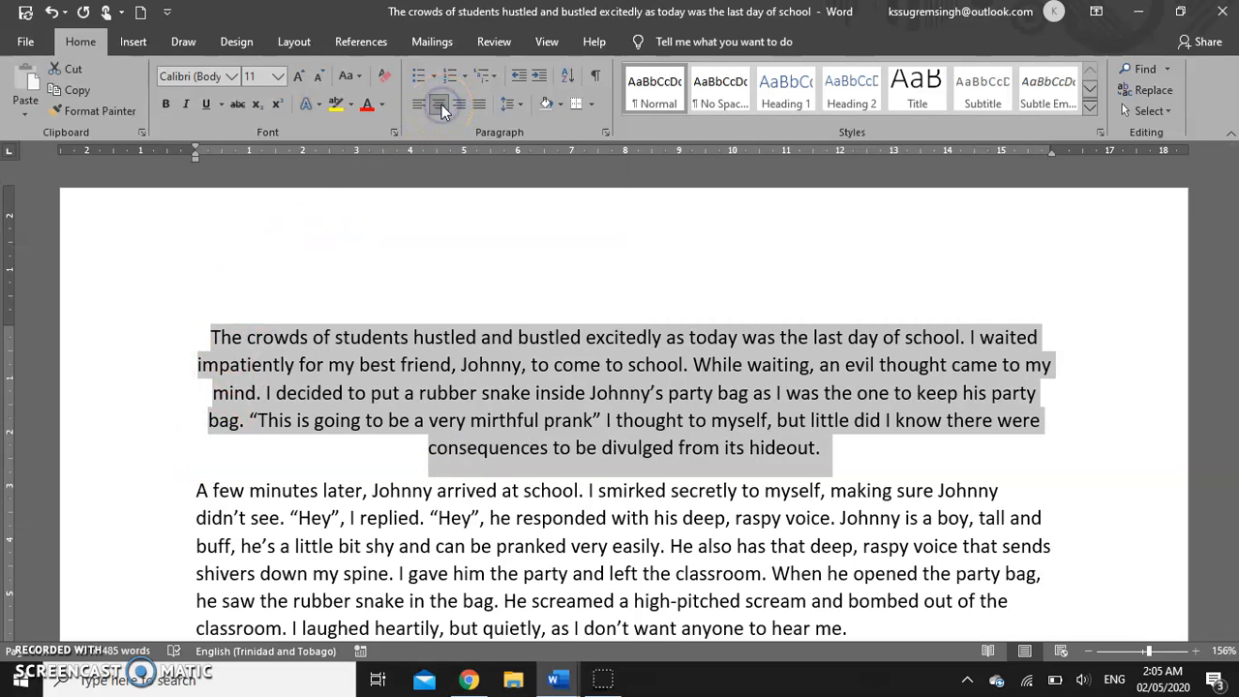
left_click(456, 104)
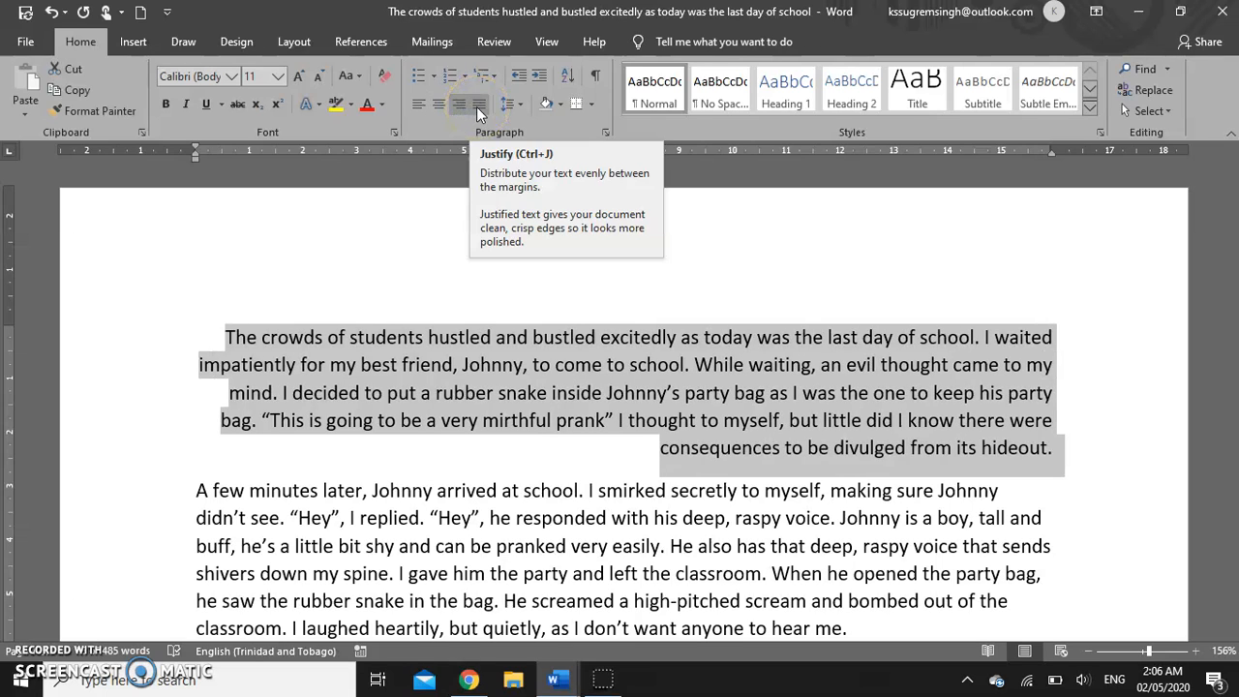
left_click(476, 107)
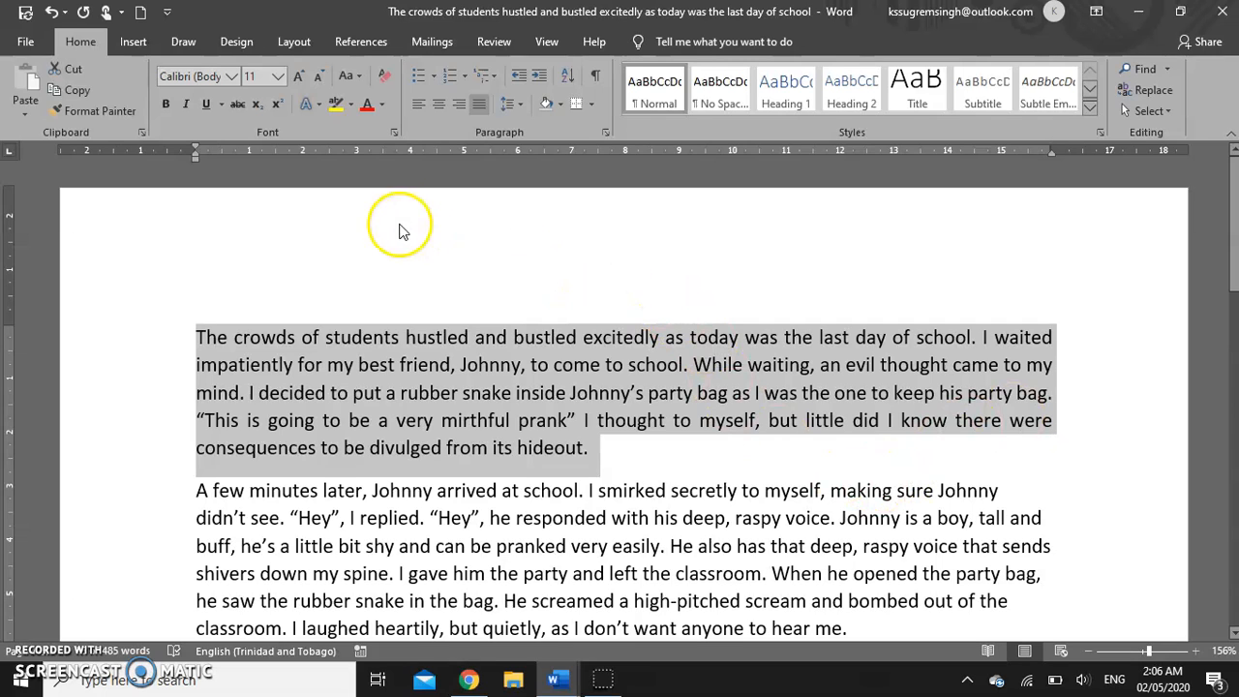
Step: Set the first paragraph's spacing after to 0 pt and its line spacing to Multiple at 1.15
left_click(520, 113)
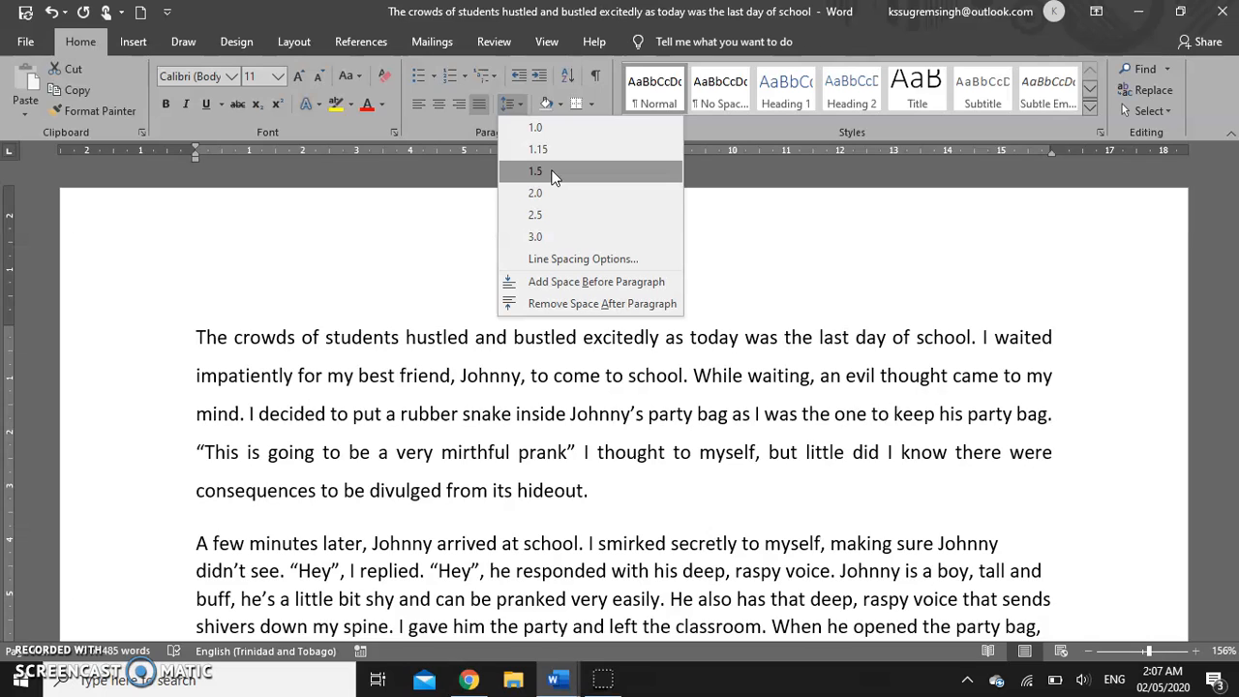
left_click(556, 194)
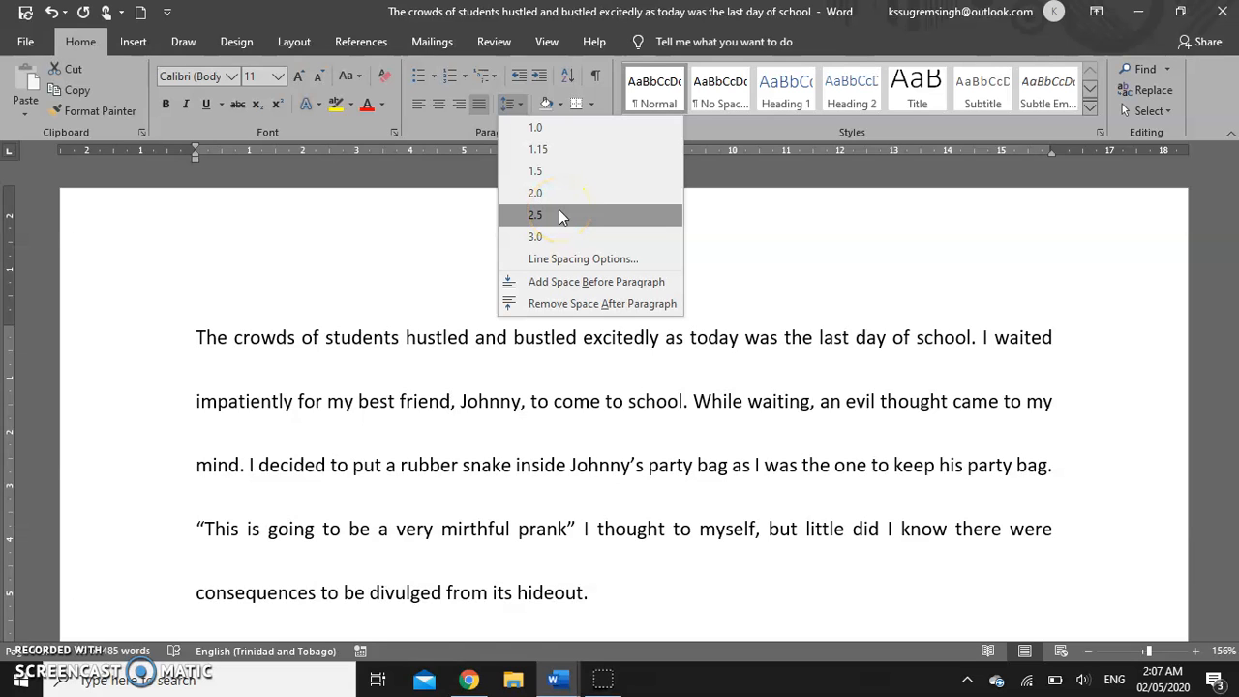
left_click(575, 259)
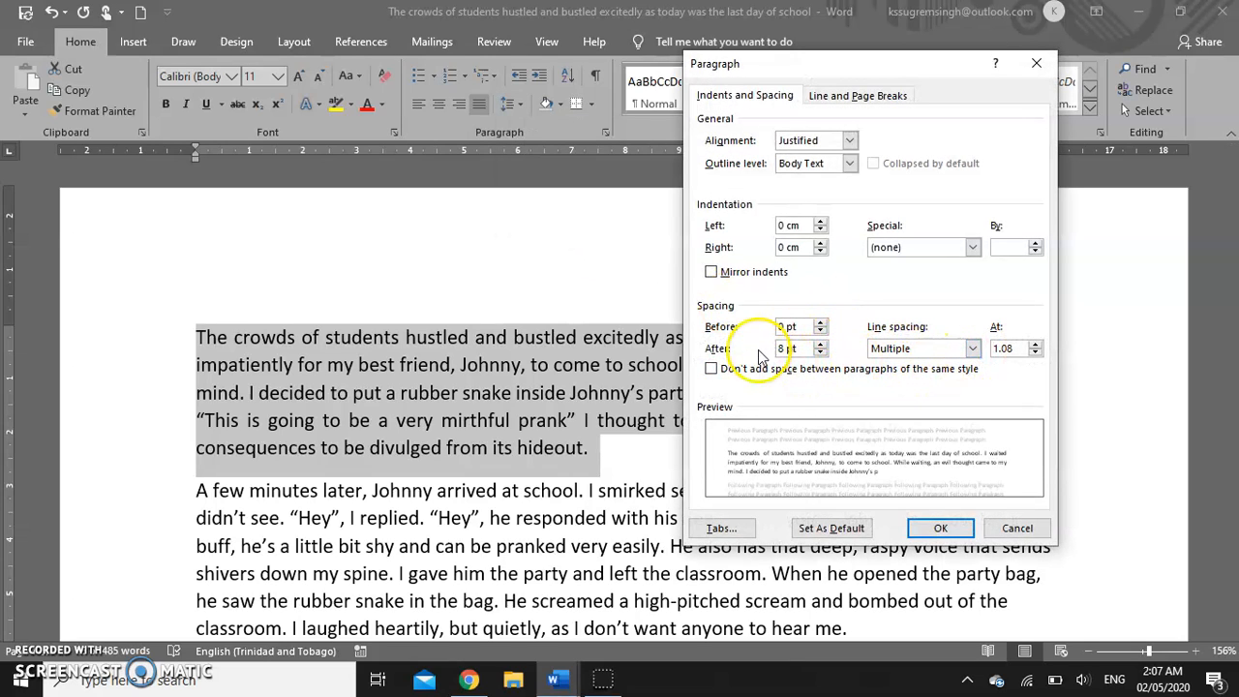
left_click(822, 345)
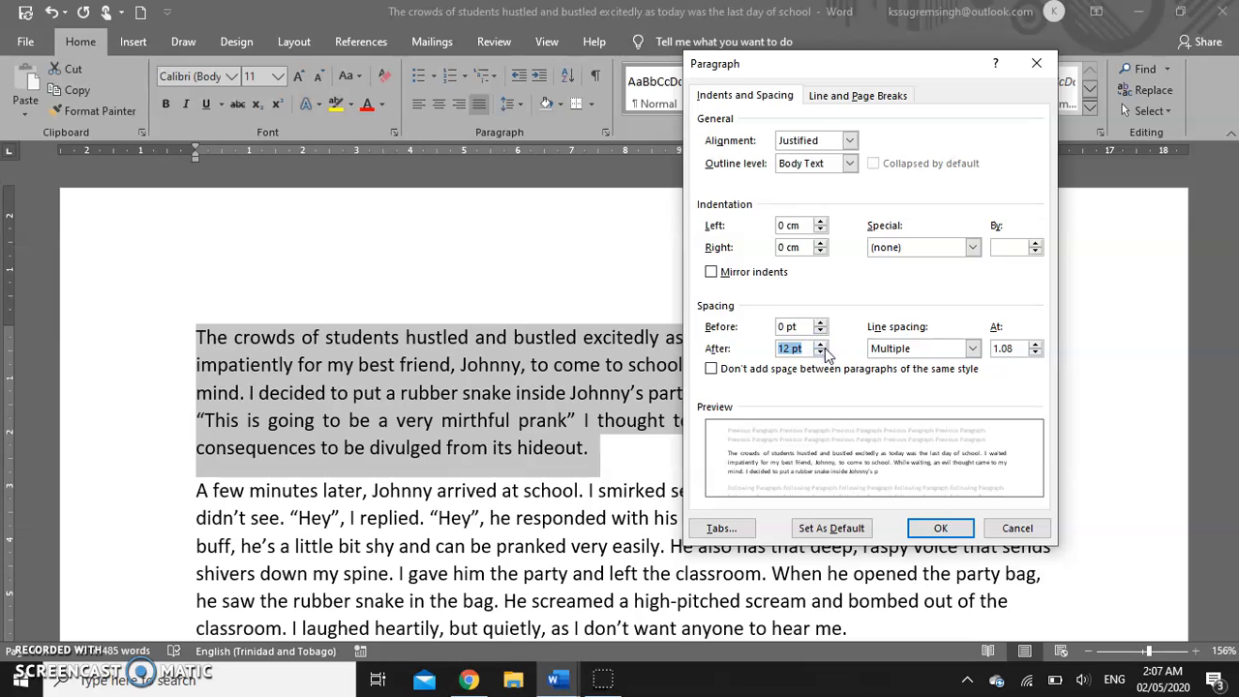
left_click(822, 353)
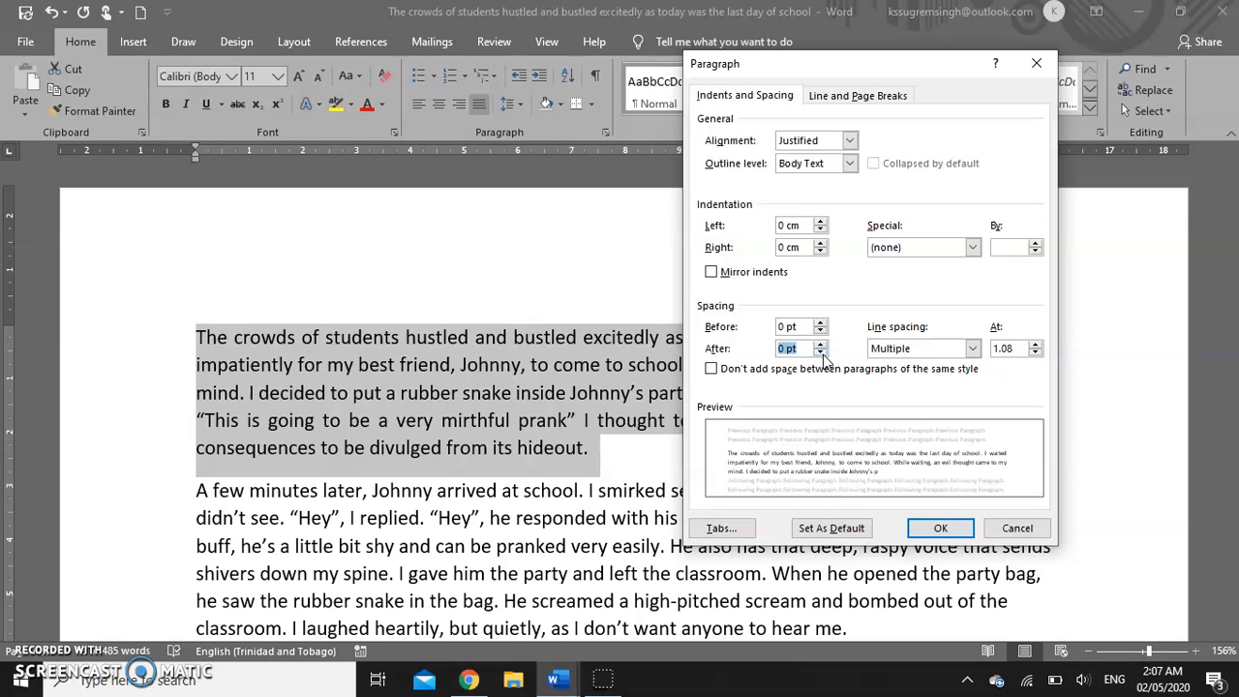
double_click(1019, 347)
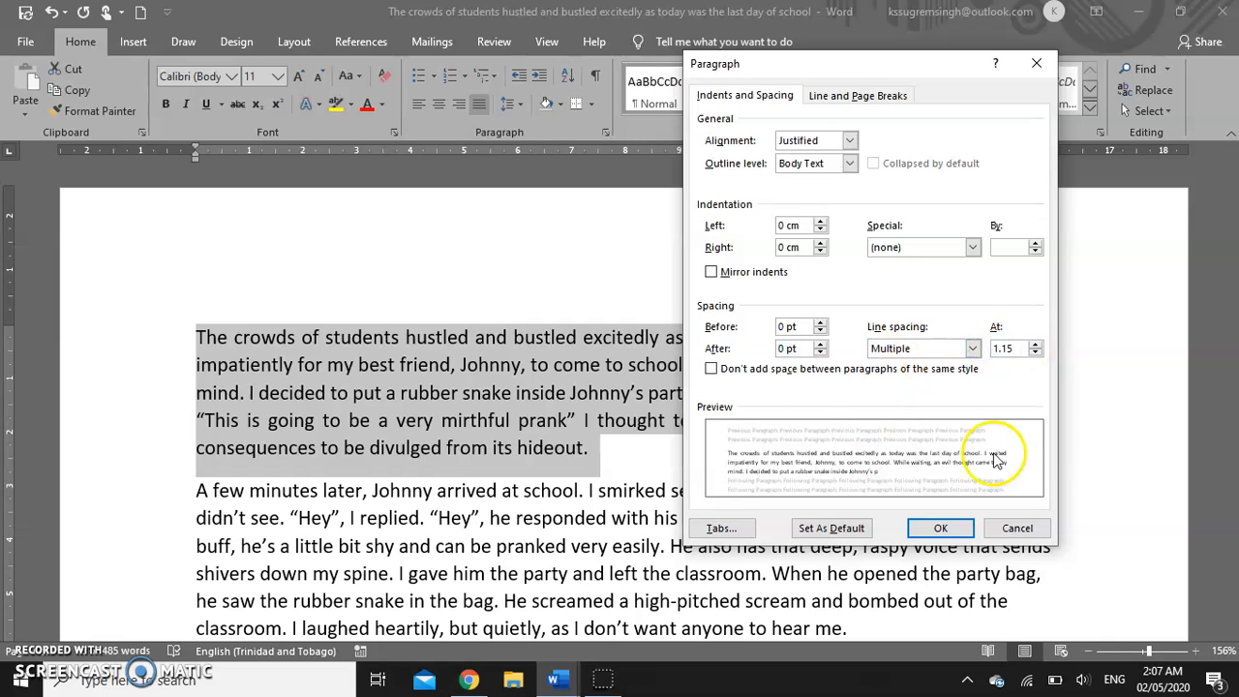
Step: Make the current paragraph settings the default for this document only, and undo that change after checking the text
left_click(831, 528)
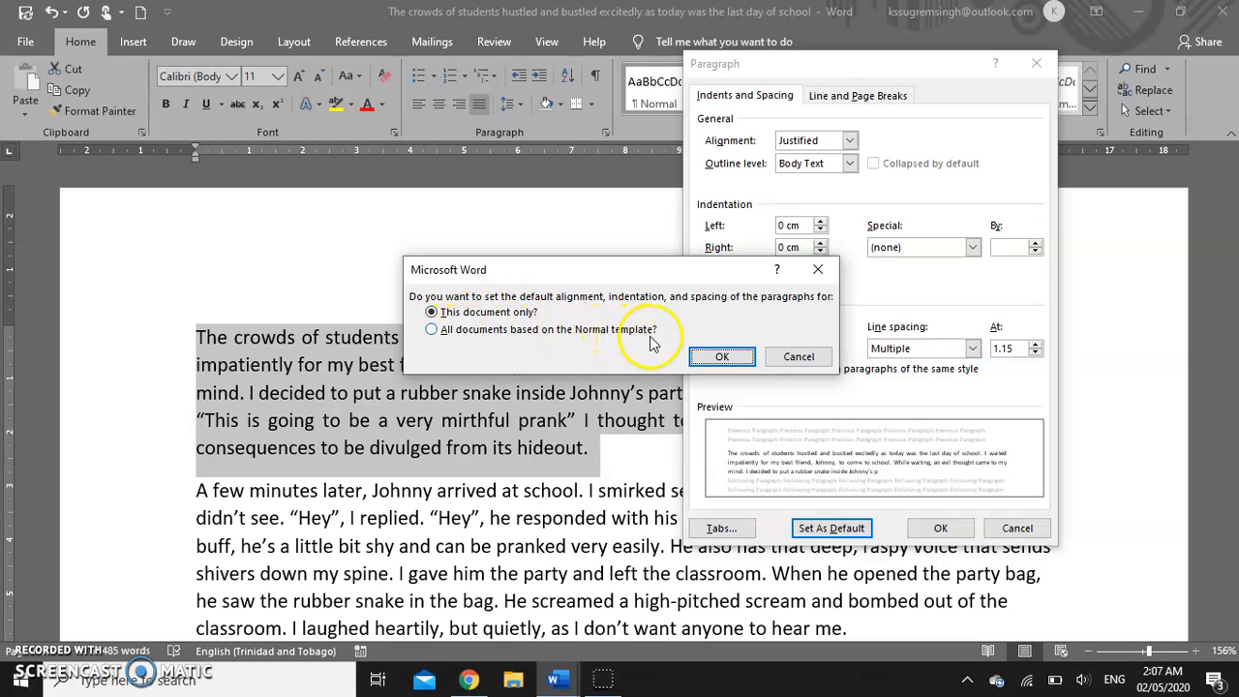
left_click(433, 330)
left_click(722, 357)
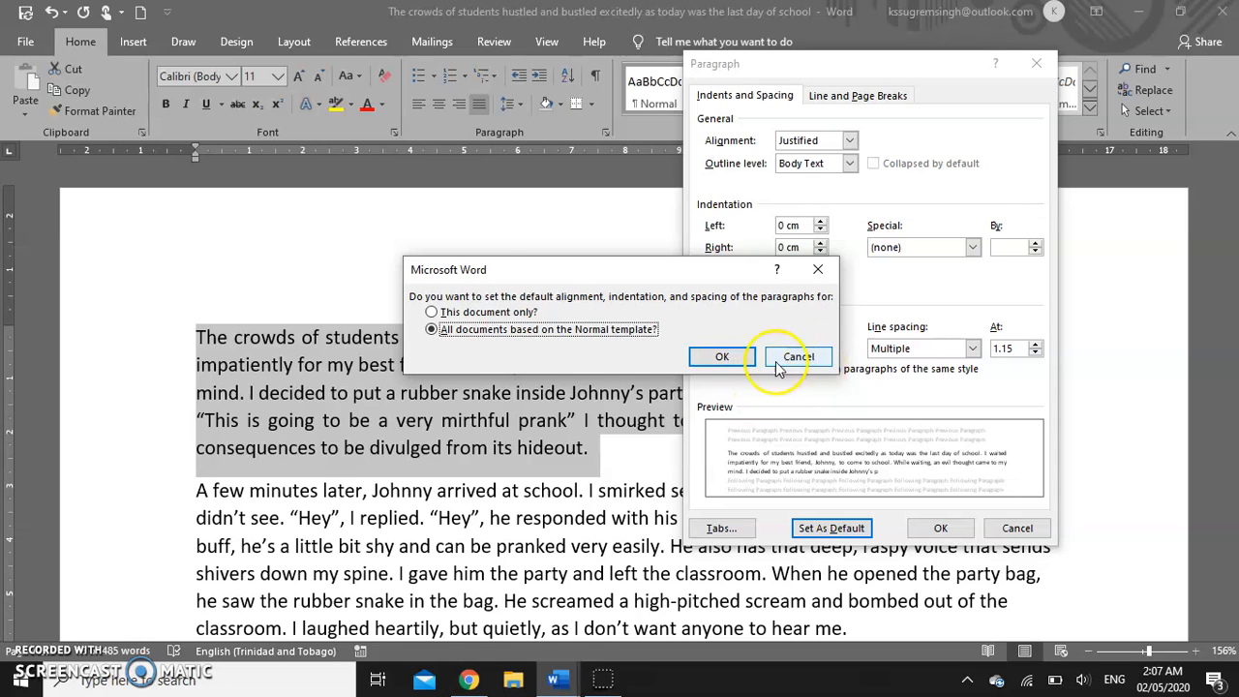
left_click(432, 313)
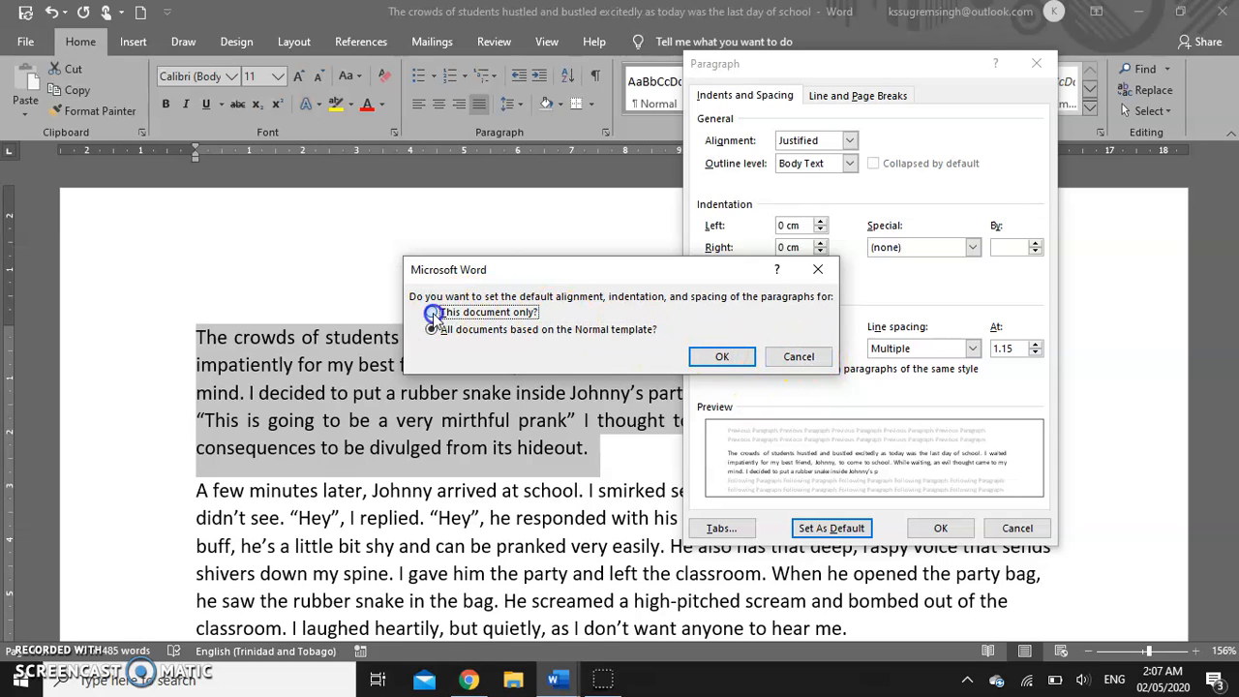
left_click(528, 314)
left_click(721, 360)
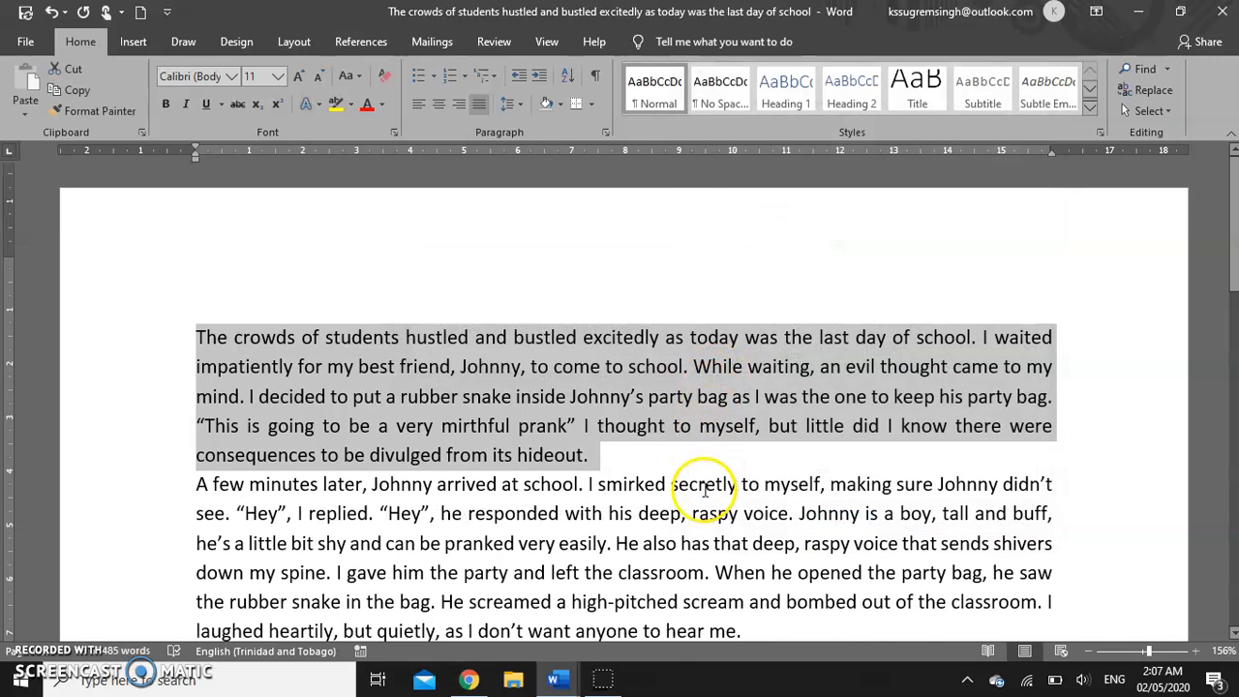
scroll(704, 489, "down", 8)
scroll(708, 478, "up", 8)
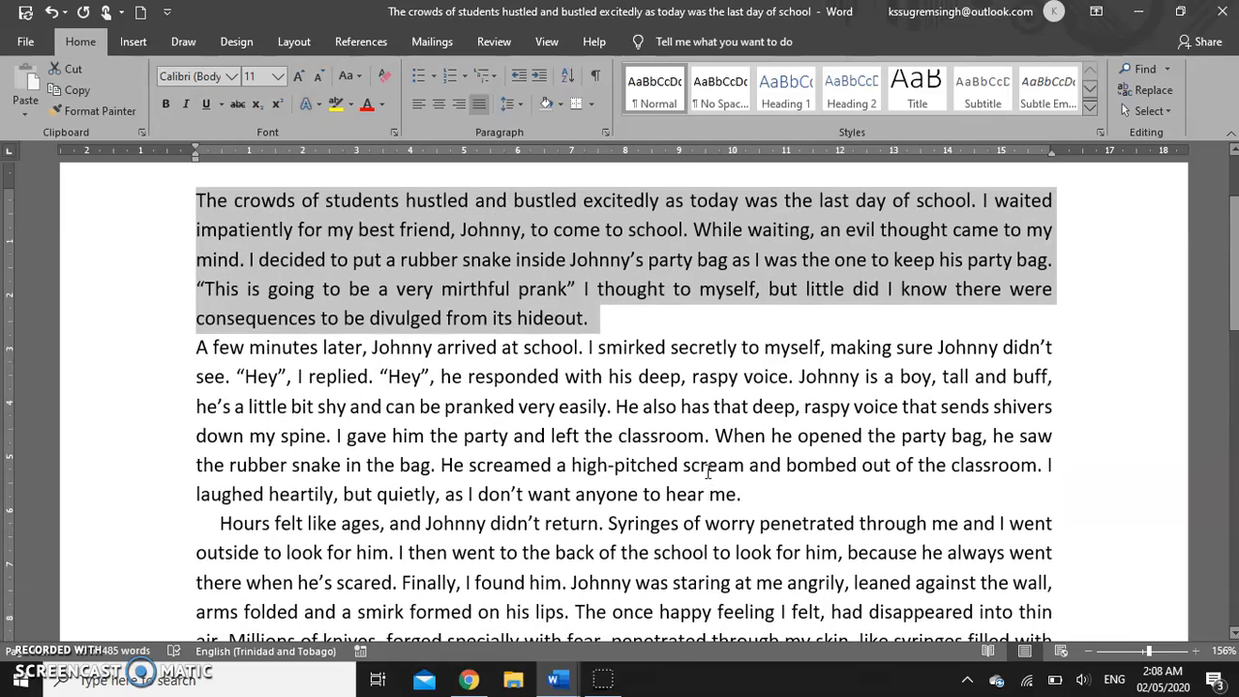
left_click(619, 325)
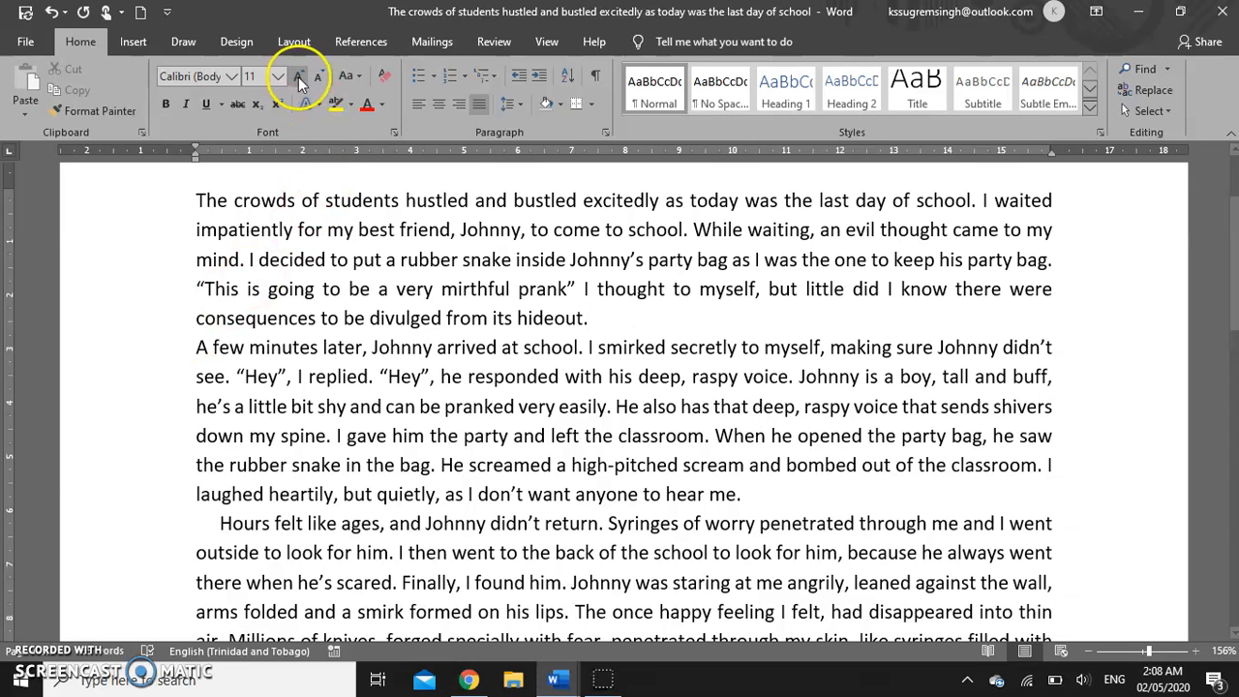
left_click(50, 13)
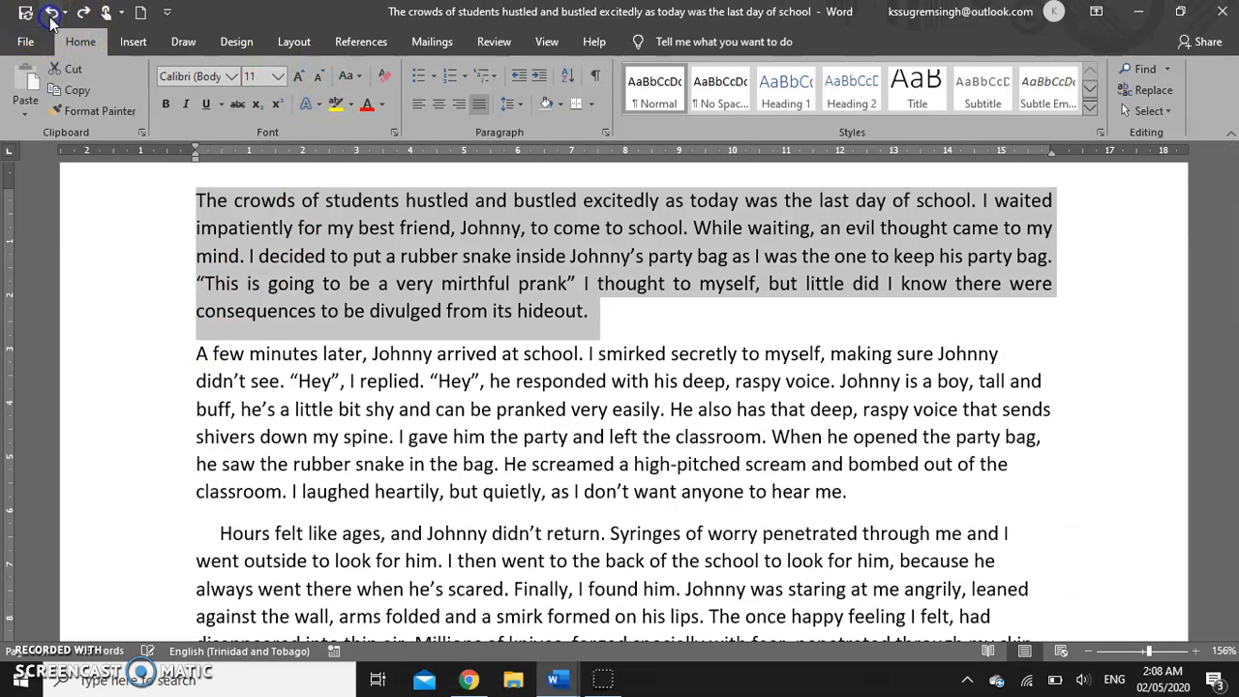
Step: Set the first paragraph's line spacing to 1.5, and replace it with Multiple at 3 to compare the effect
left_click(521, 107)
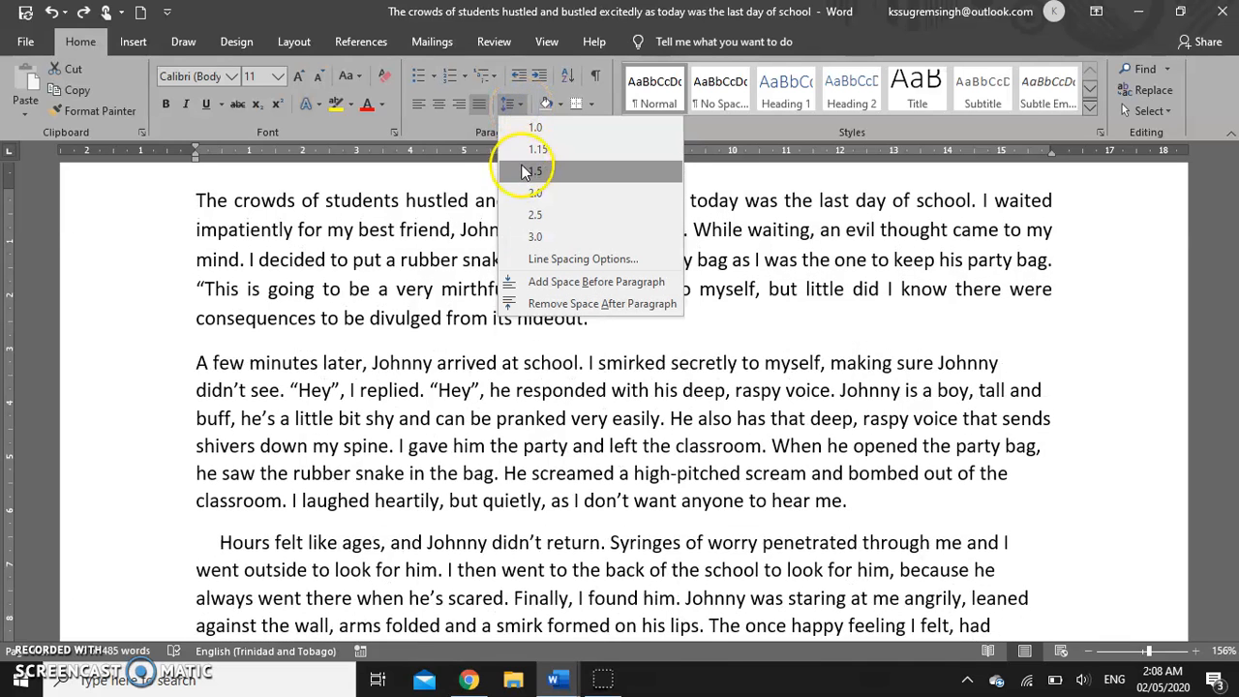
left_click(528, 172)
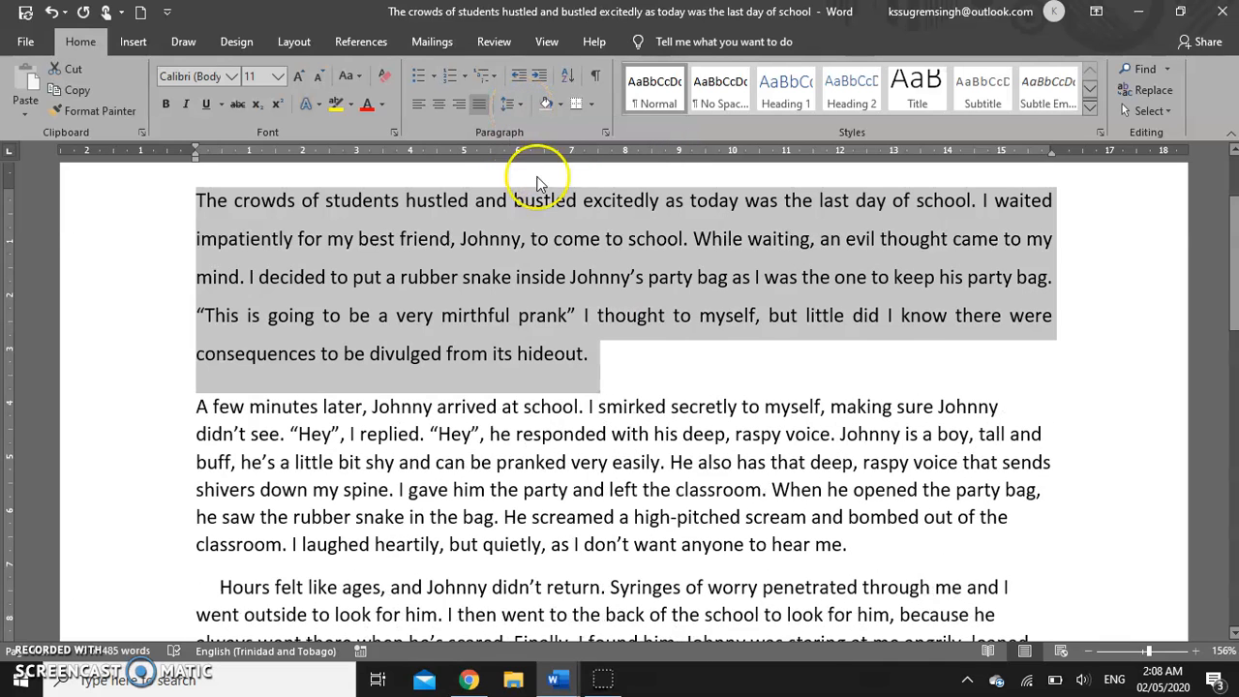
left_click(604, 132)
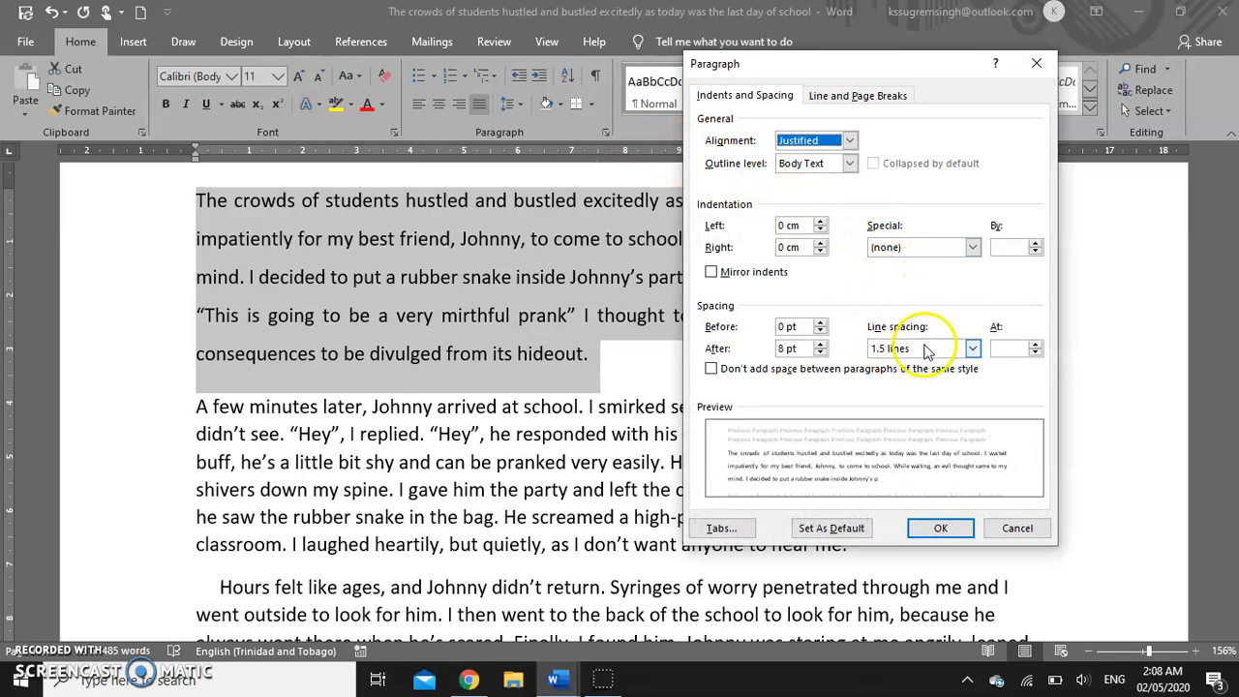
left_click(973, 349)
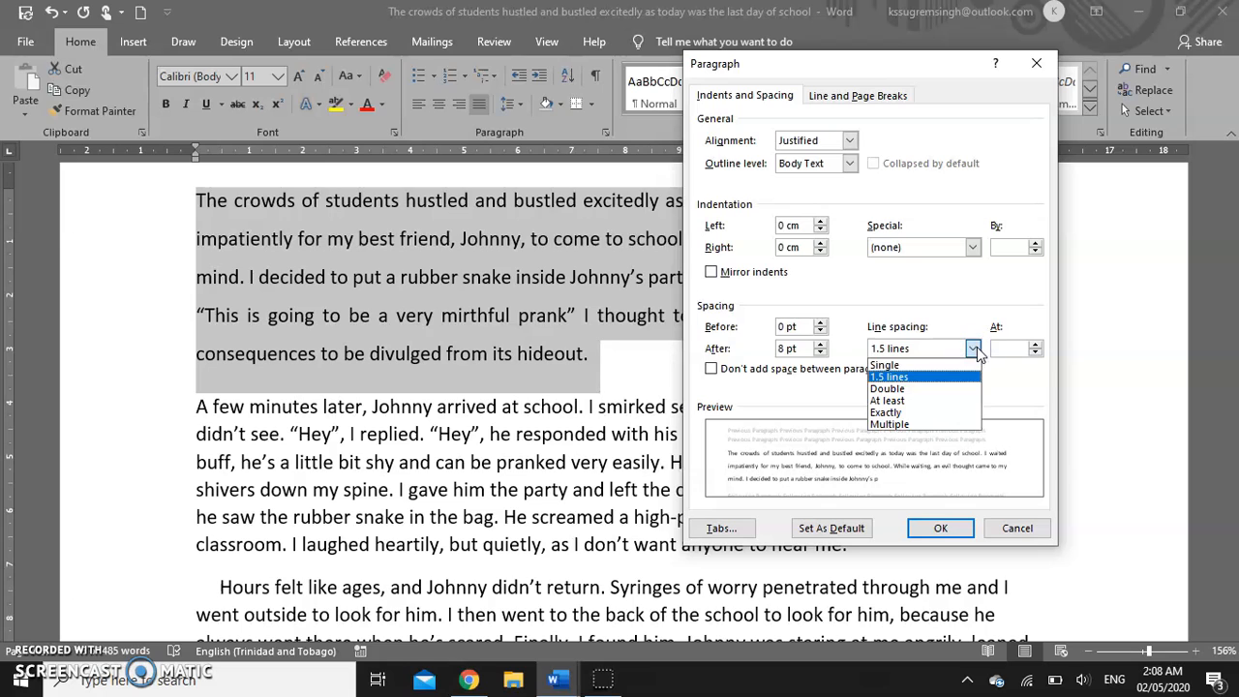
left_click(911, 427)
left_click(993, 349)
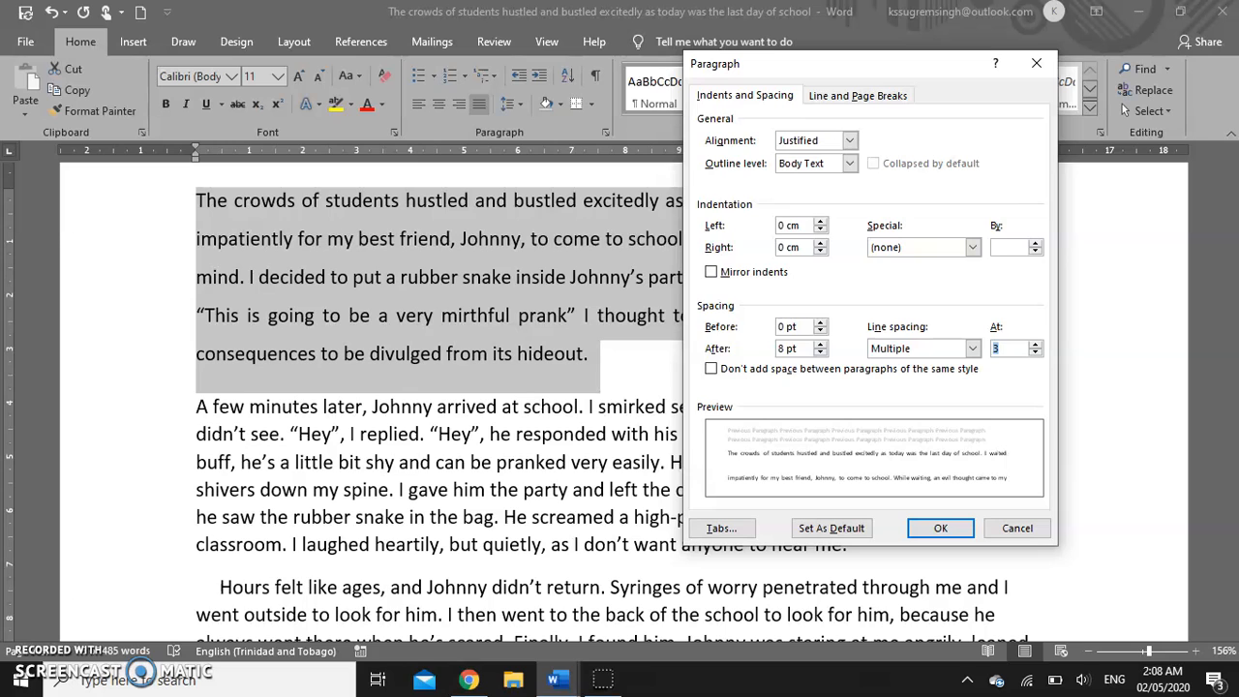
key("Return")
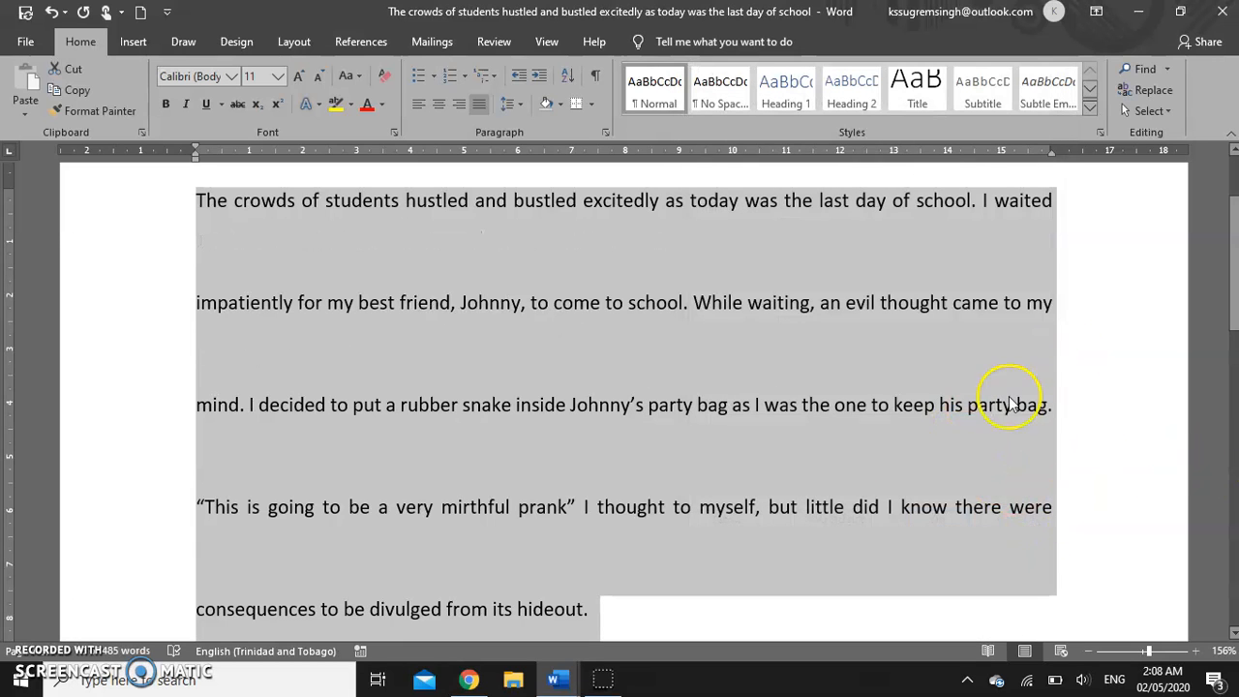
scroll(718, 408, "down", 3)
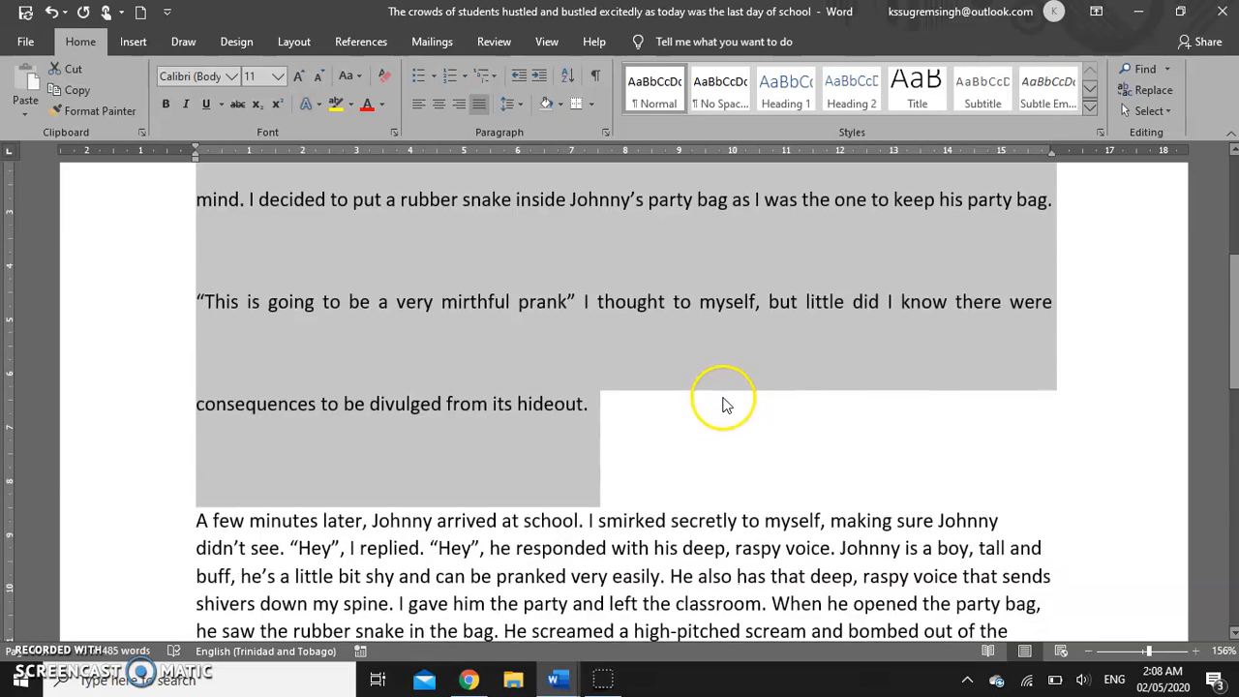
scroll(719, 406, "up", 5)
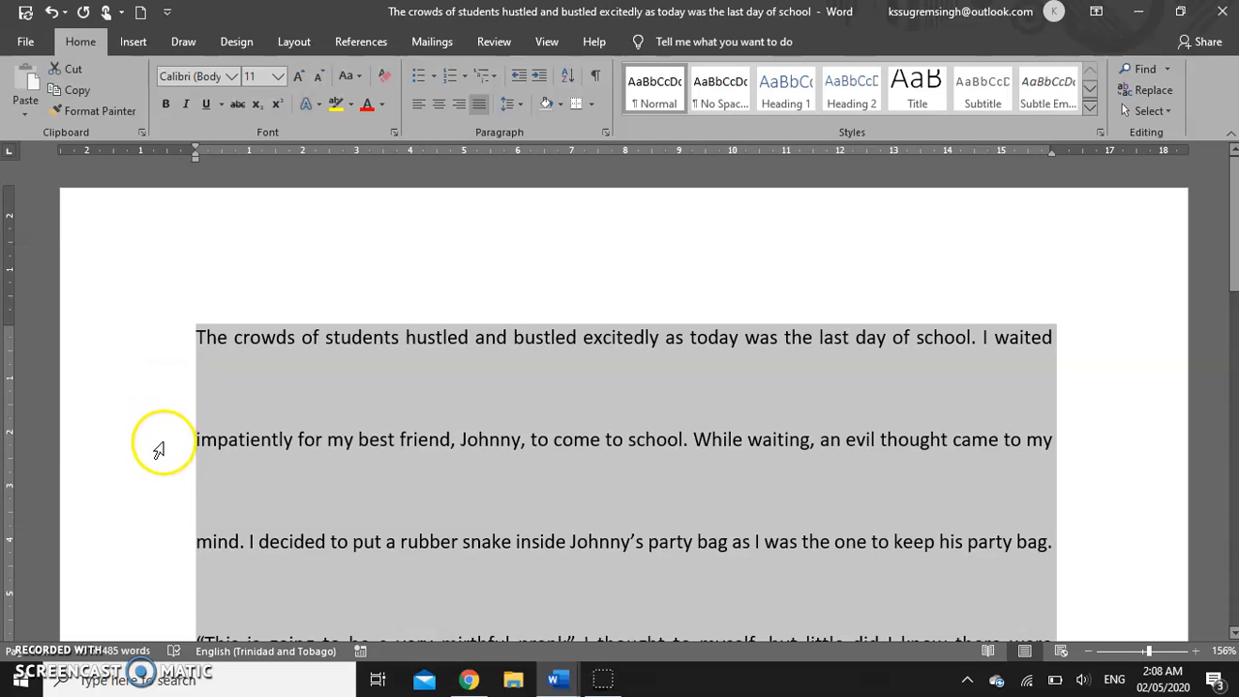
scroll(157, 445, "down", 2)
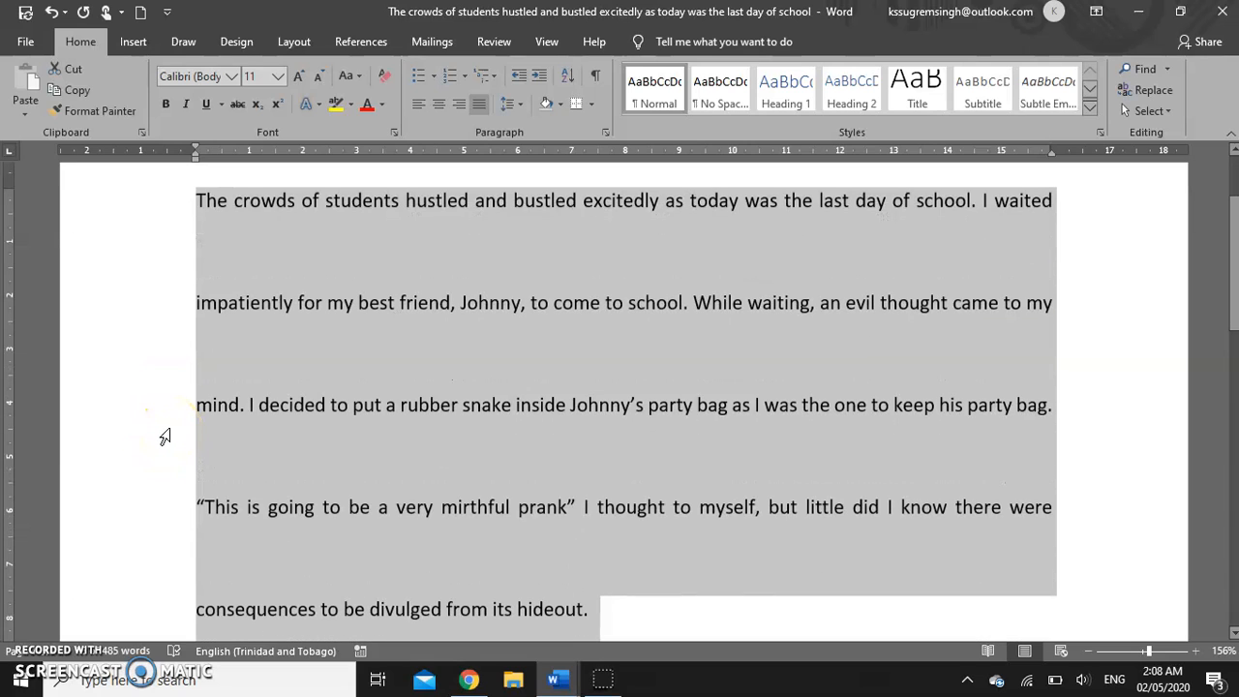
scroll(423, 387, "down", 1)
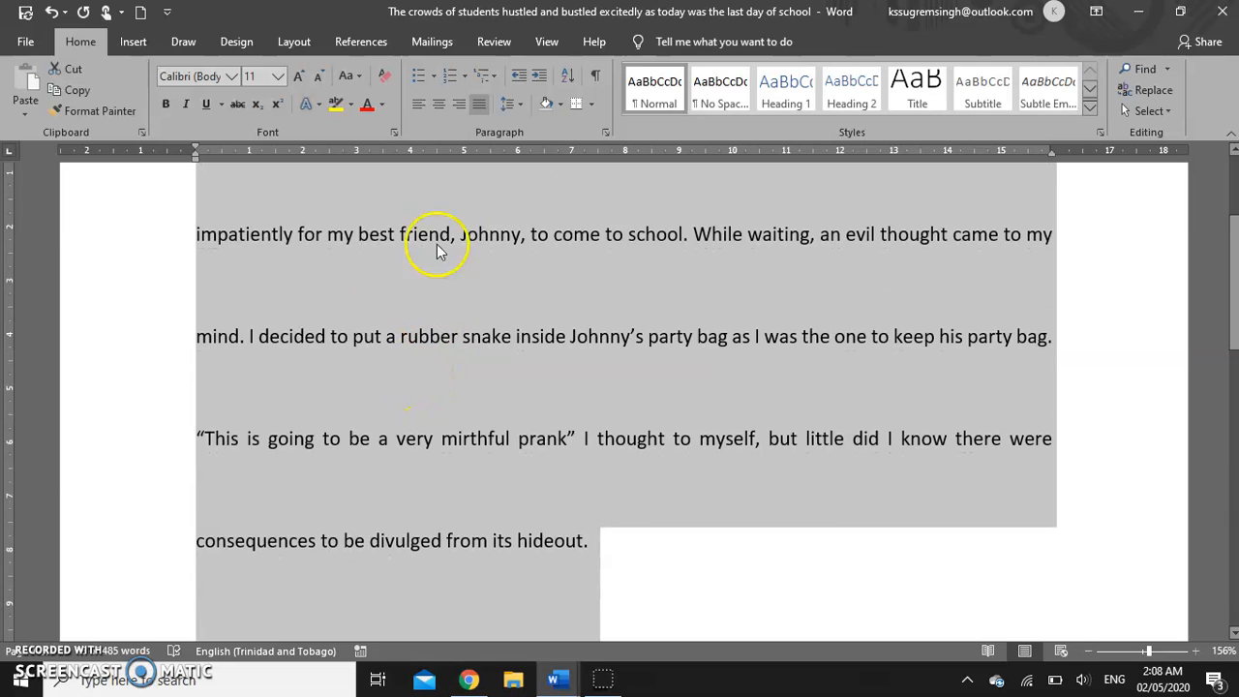
Step: Set the line spacing of the selected first paragraph back to 1.5
left_click(521, 103)
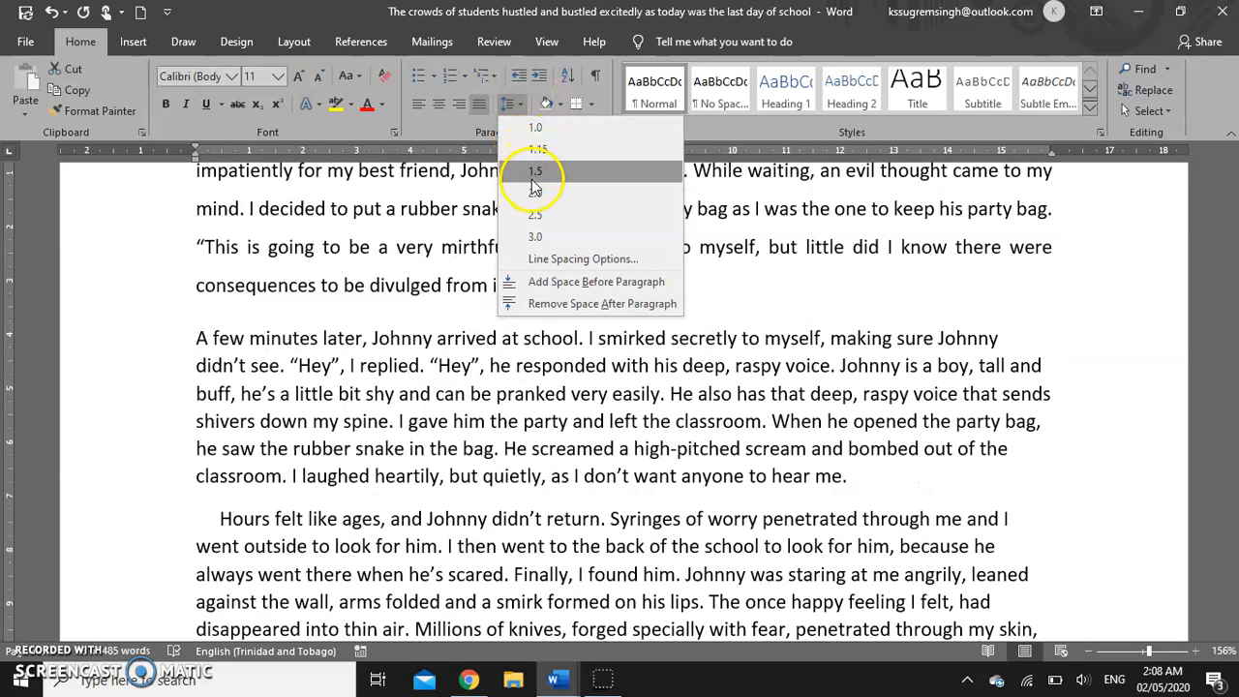
left_click(535, 174)
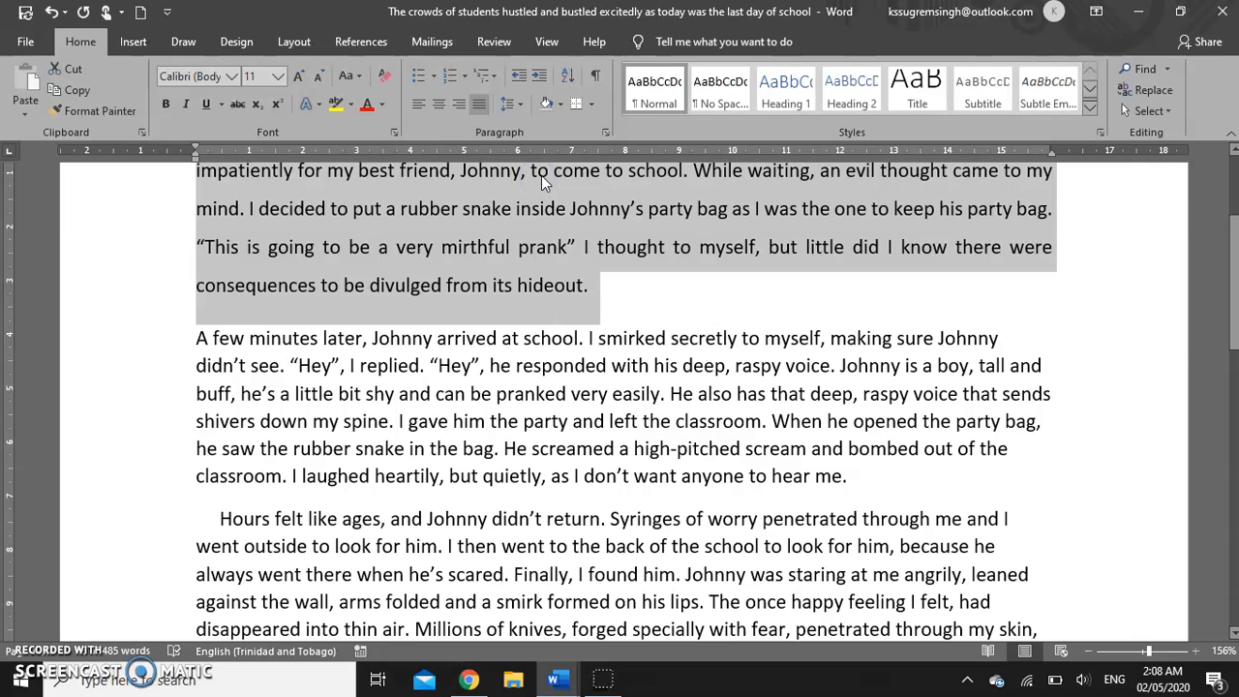
scroll(541, 175, "up", 1)
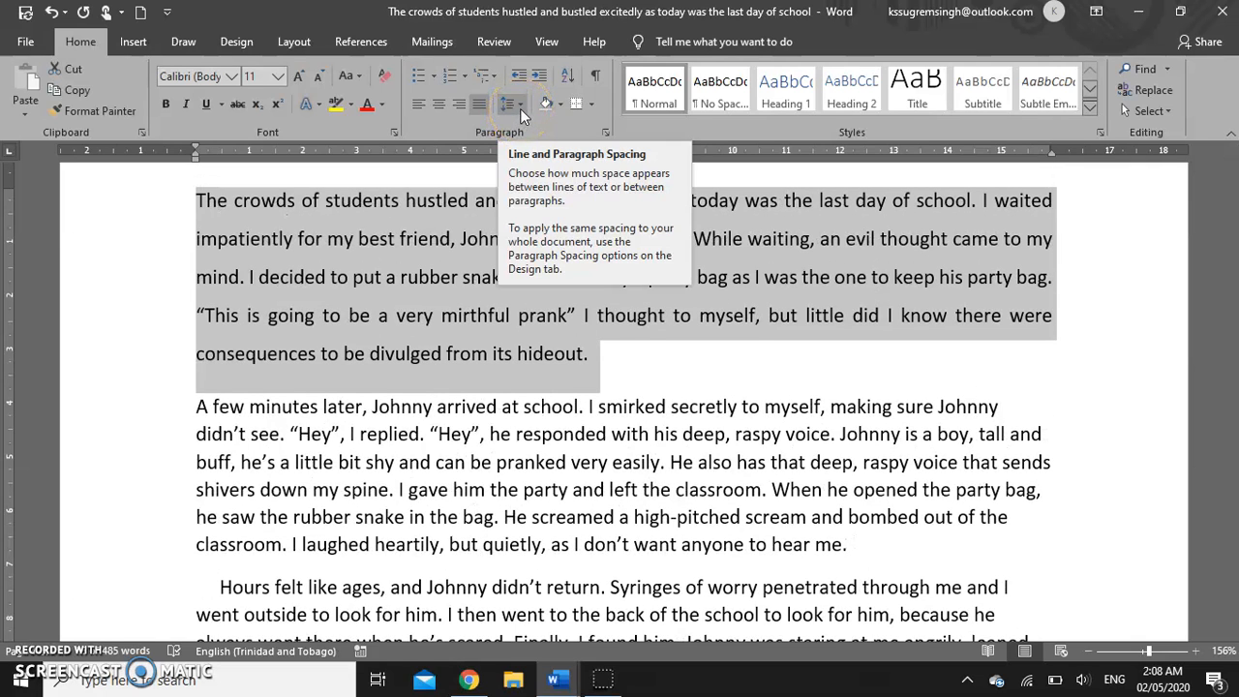
left_click(520, 106)
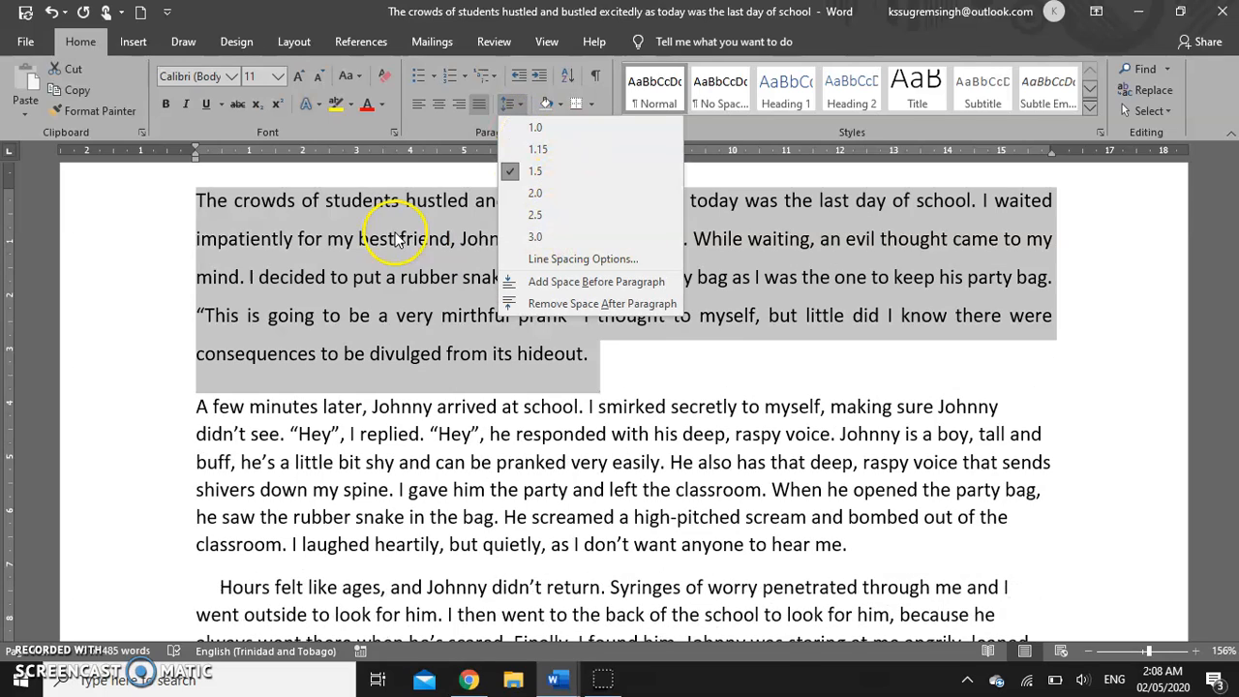
left_click(159, 245)
scroll(442, 243, "up", 1)
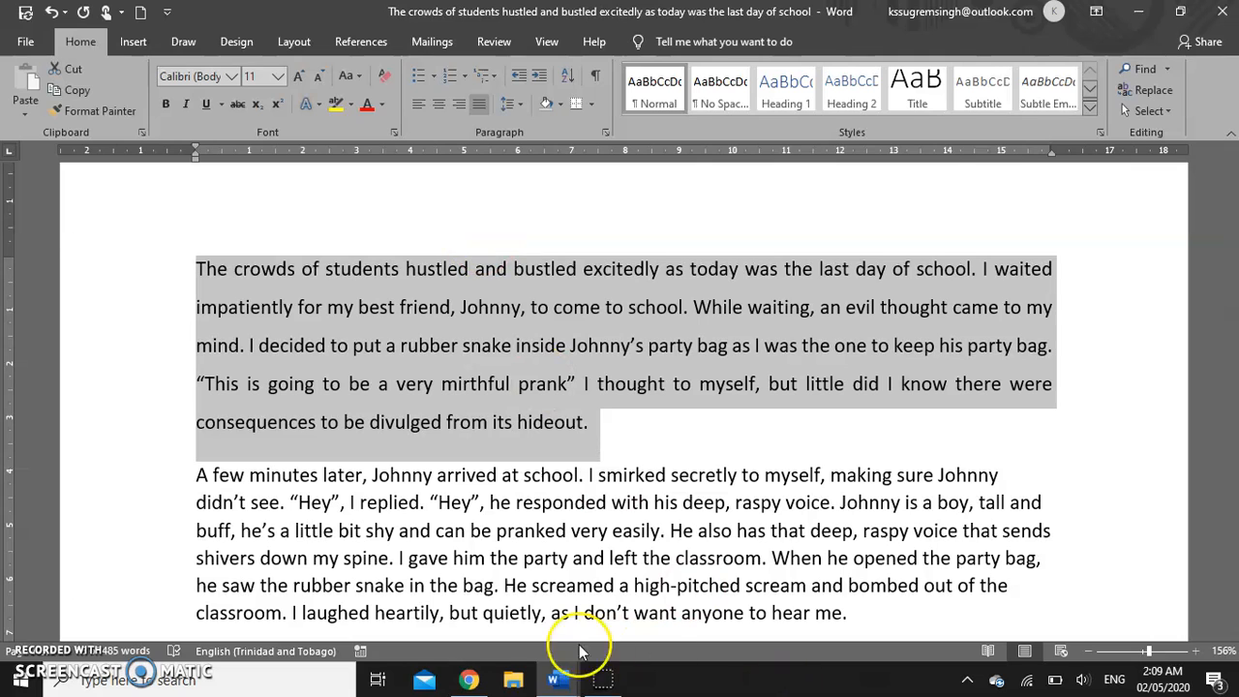
Step: Switch to the She Walks in Beauty document and give the first stanza's six lines the gold sunburst bullet
mouse_move(553, 681)
left_click(479, 617)
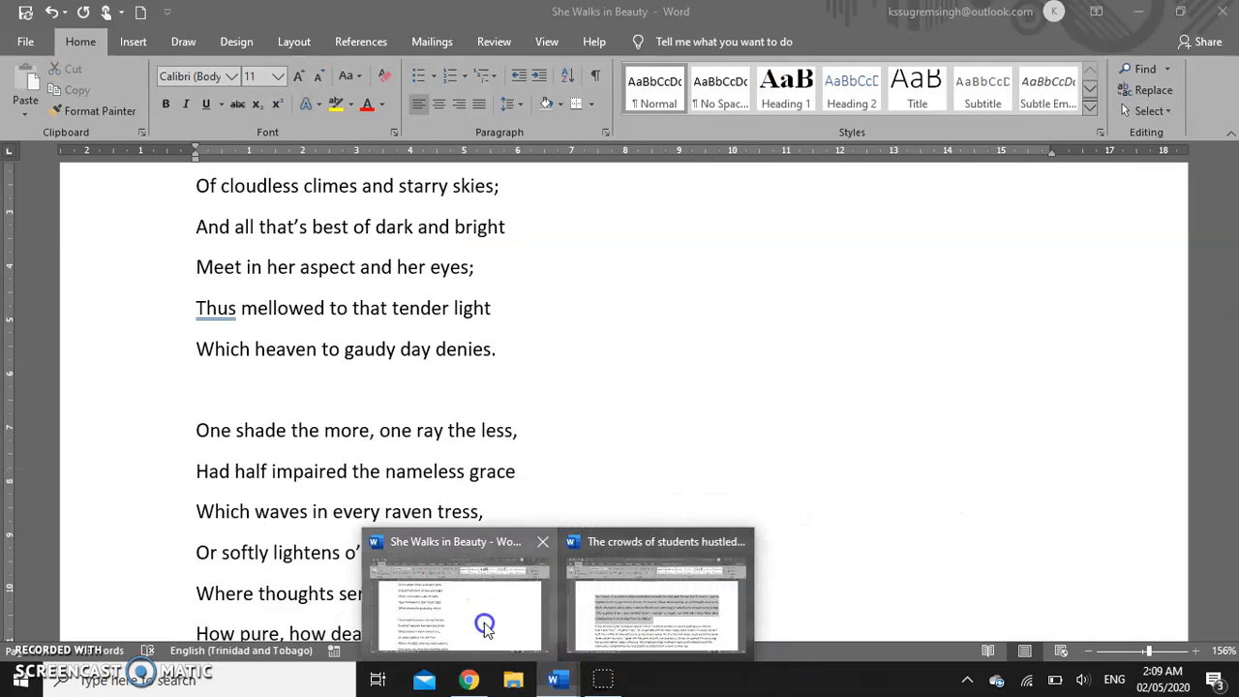
scroll(571, 431, "up", 1)
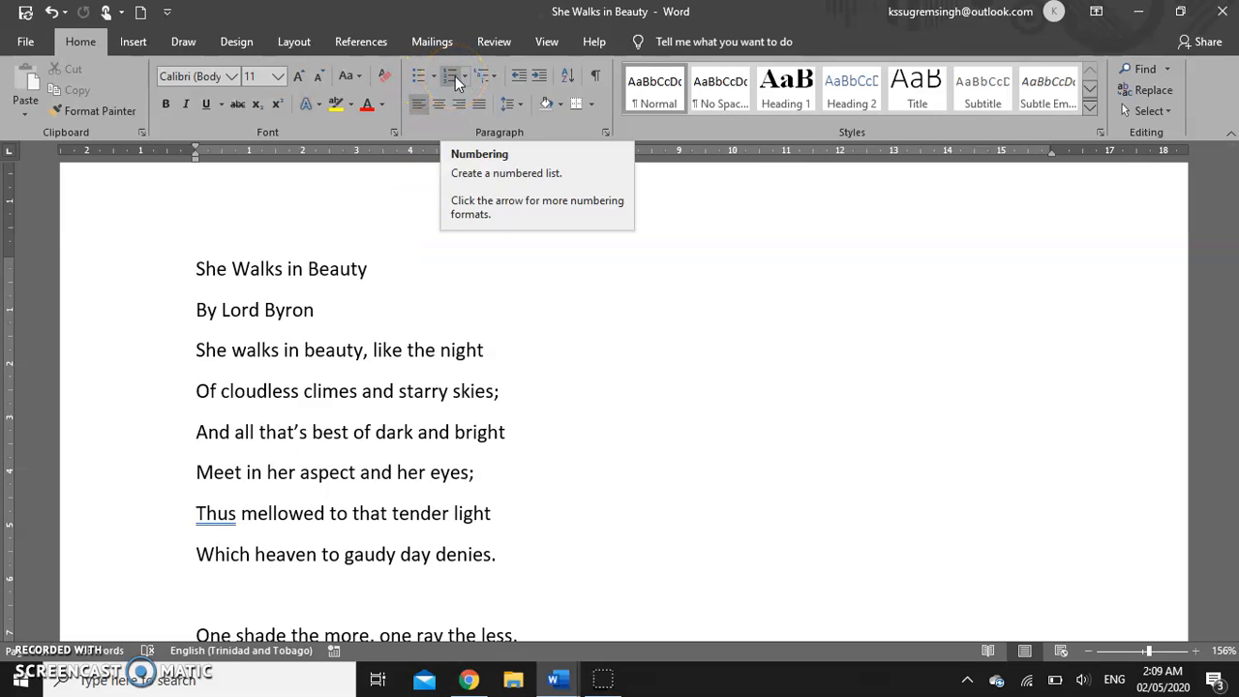
scroll(351, 354, "down", 1)
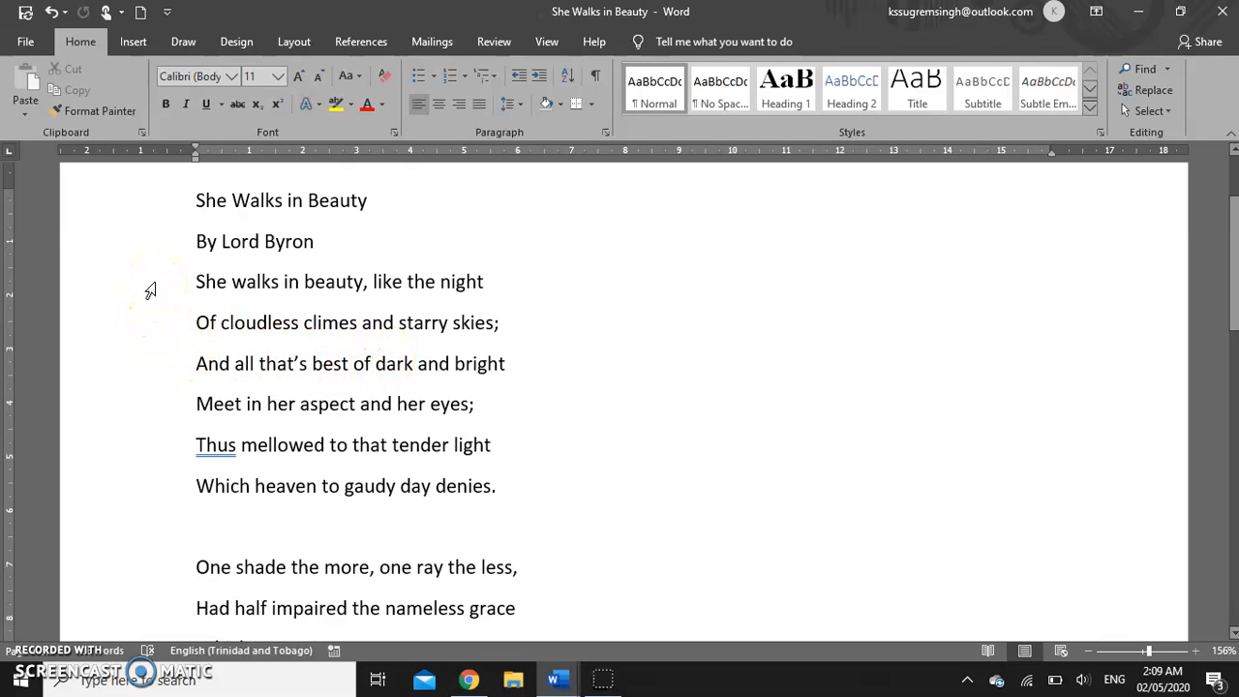
left_click_drag(164, 283, 161, 488)
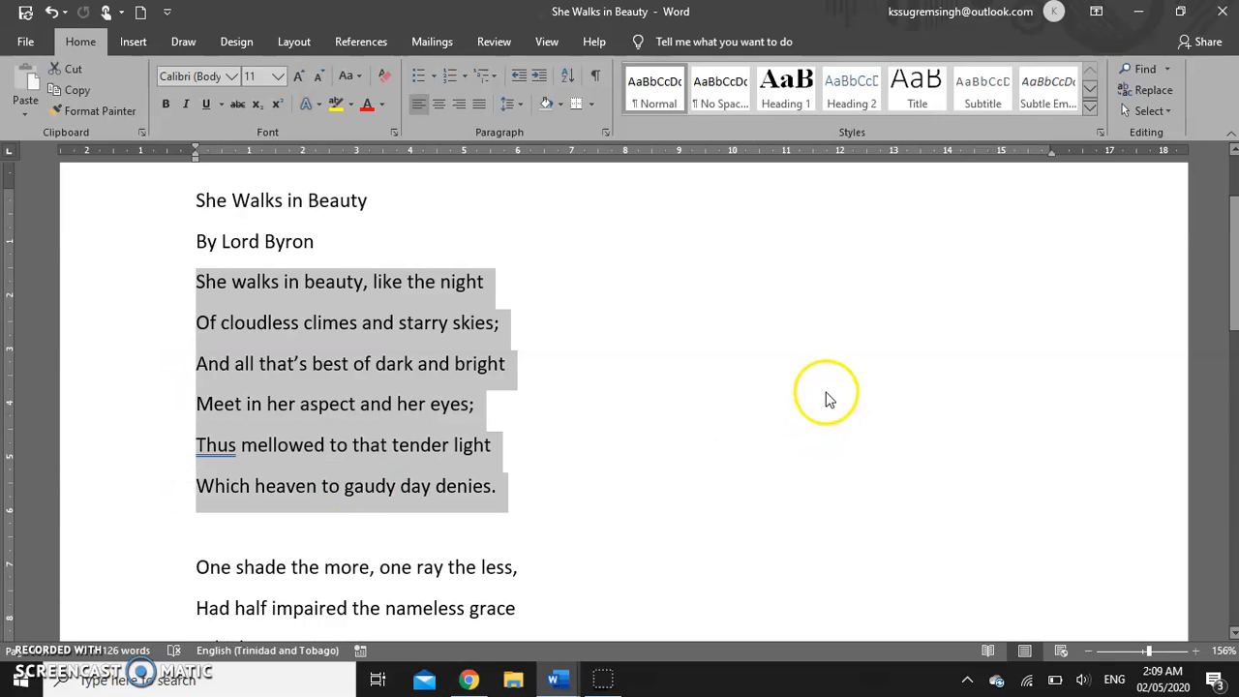
left_click(434, 76)
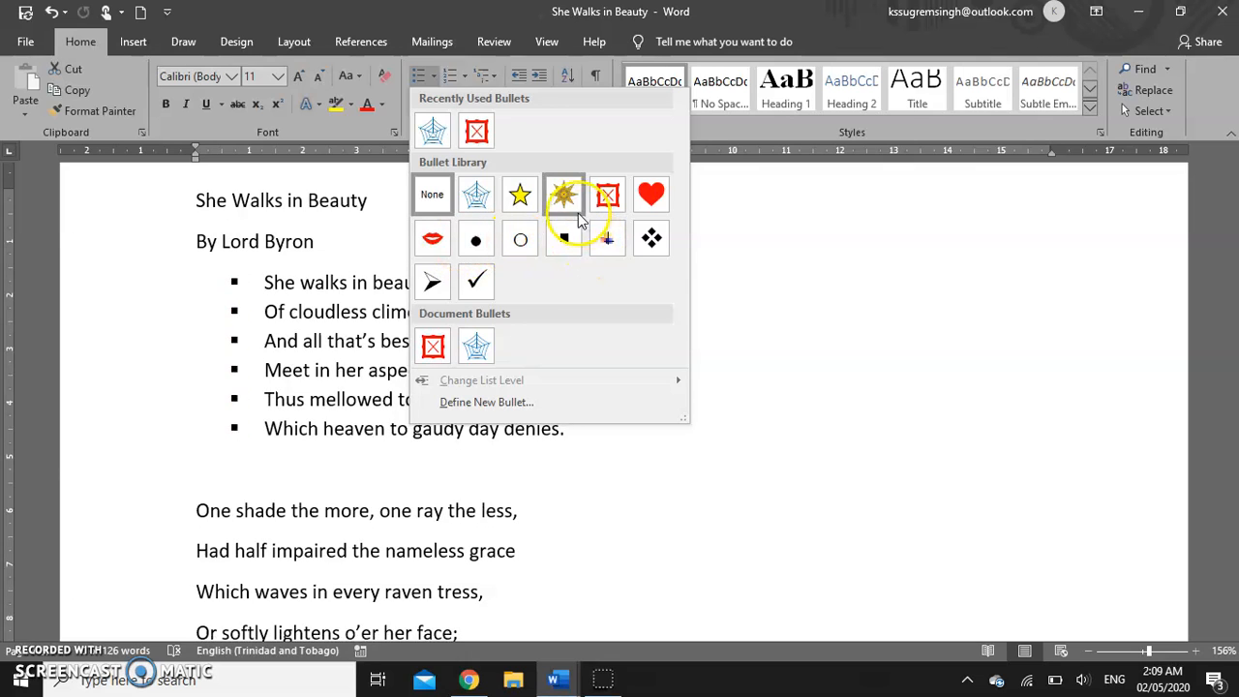
left_click(564, 195)
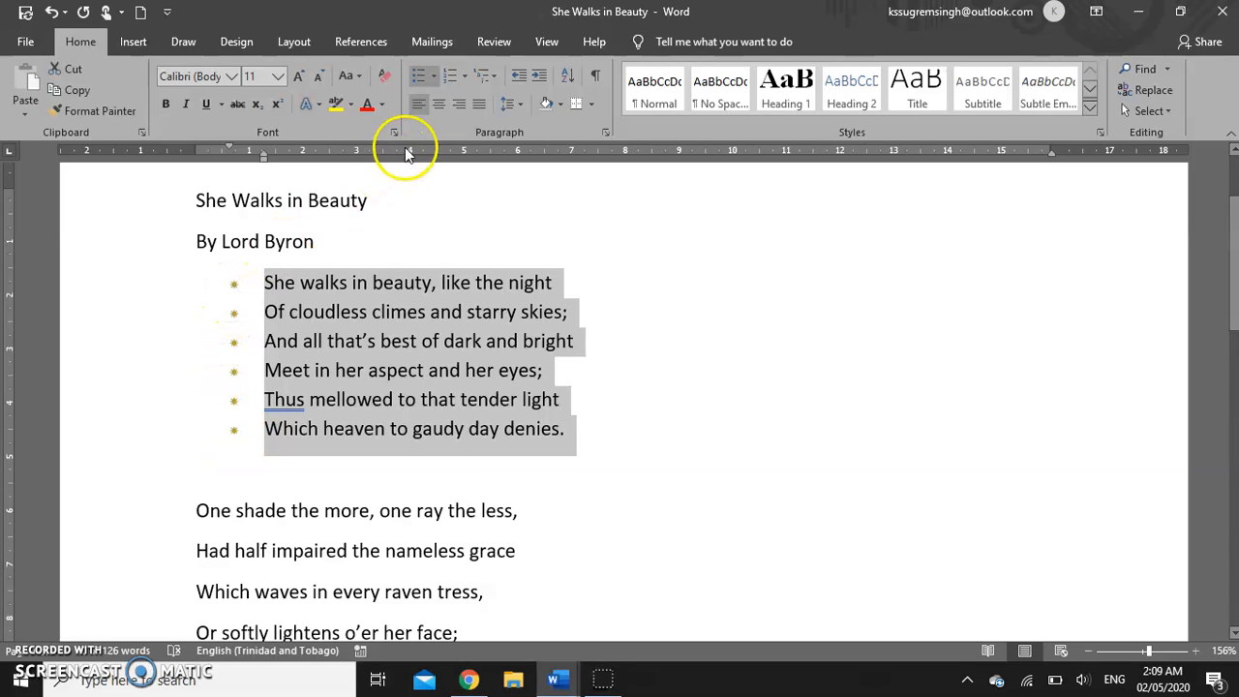
Step: Start defining a new symbol bullet for the first stanza and look through the Wingdings 3 characters
left_click(438, 76)
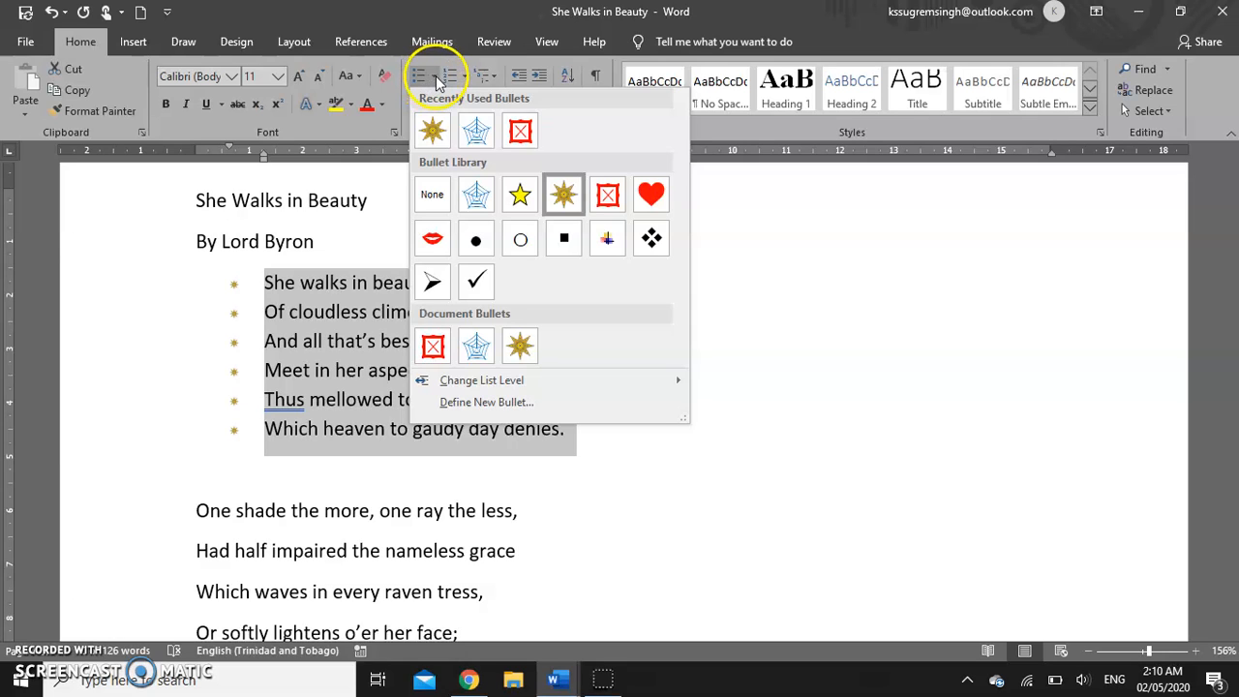
left_click(490, 402)
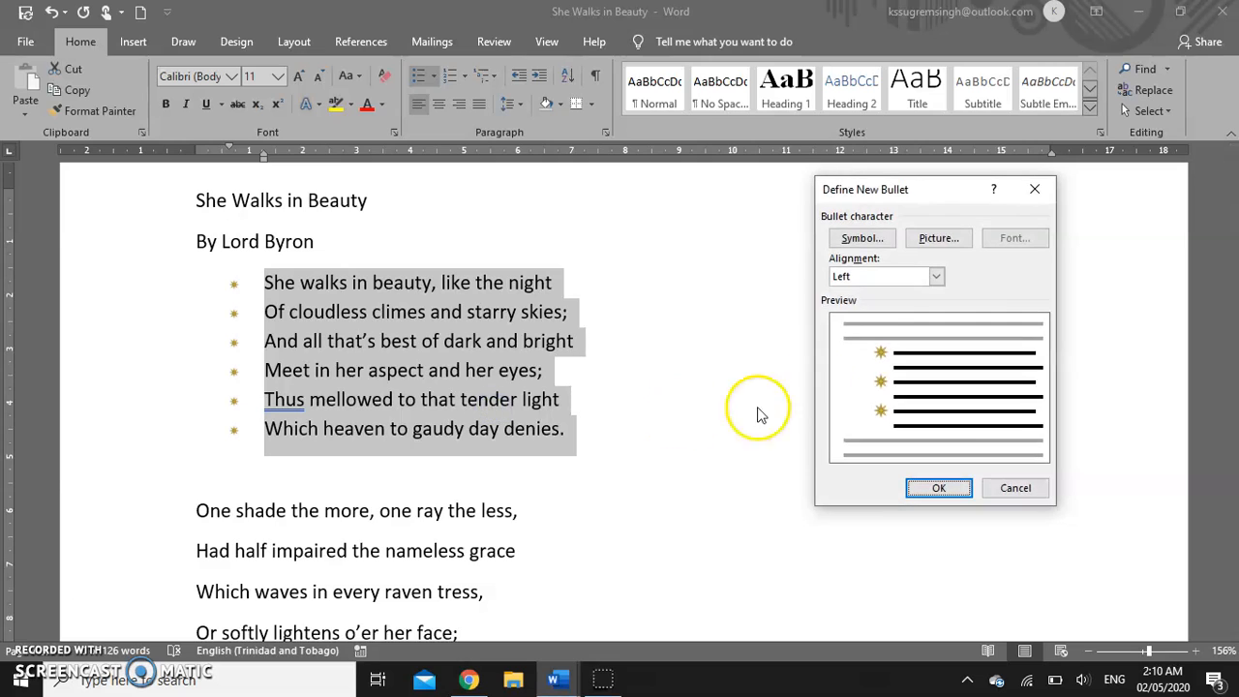
left_click(861, 239)
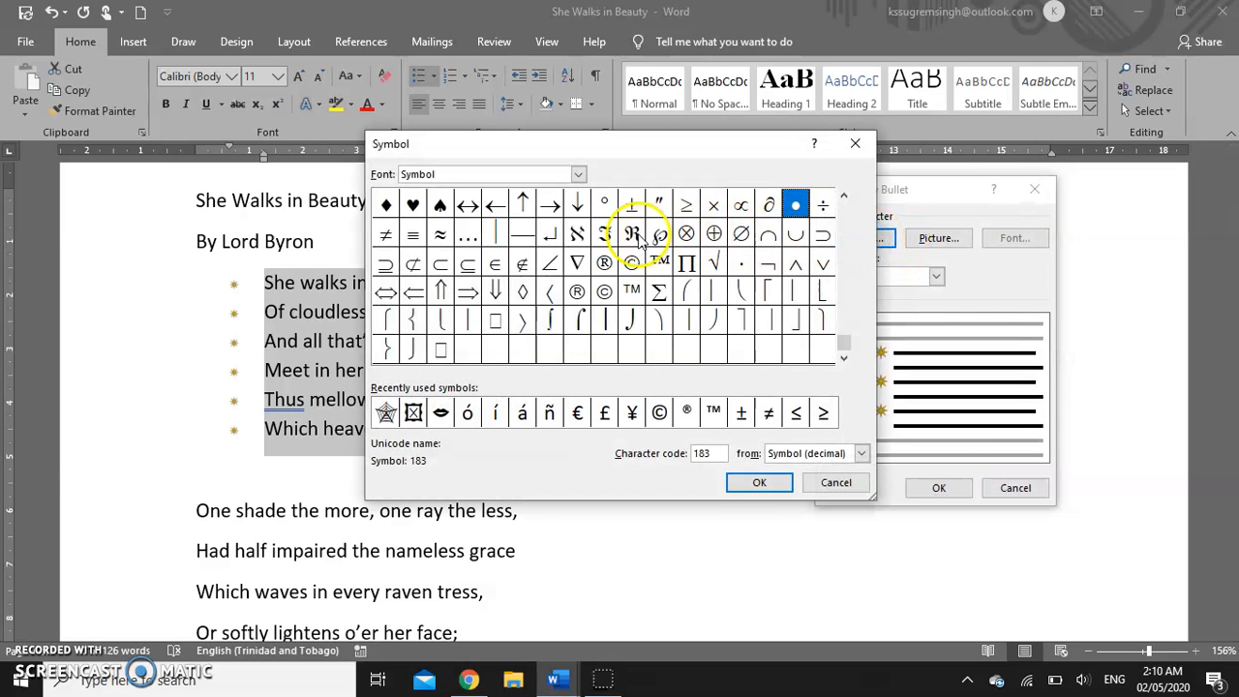
left_click(577, 175)
left_click(577, 260)
left_click(578, 262)
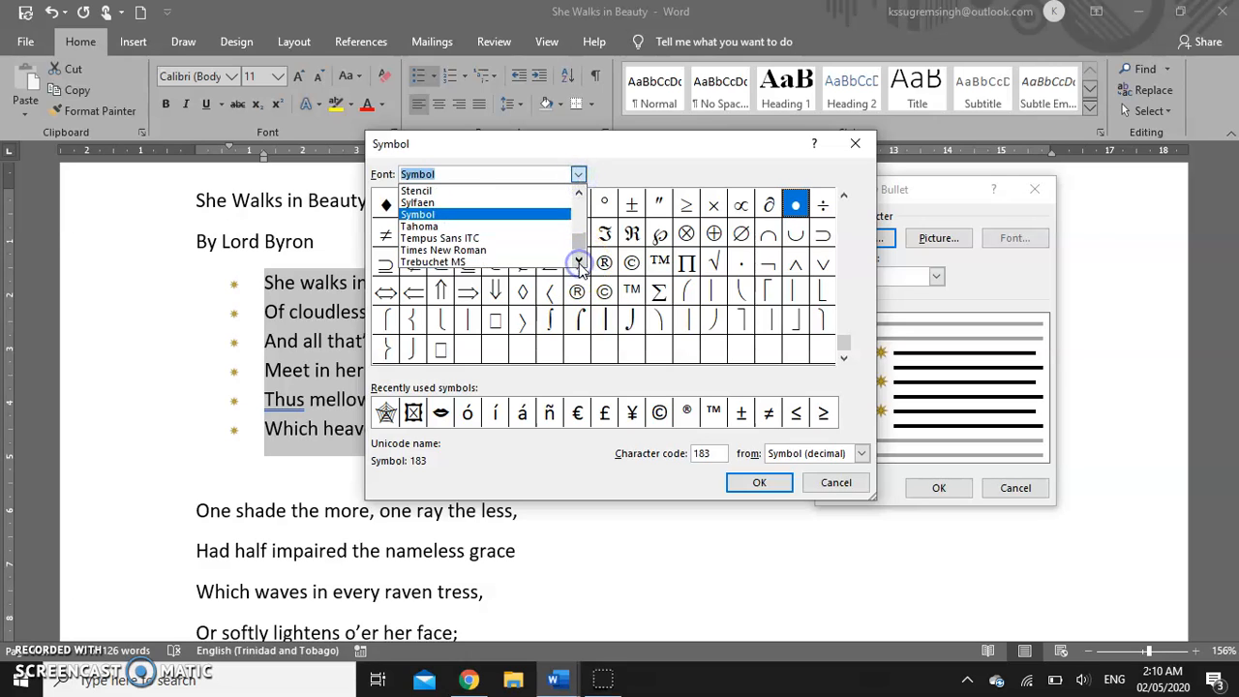
left_click_drag(580, 246, 580, 249)
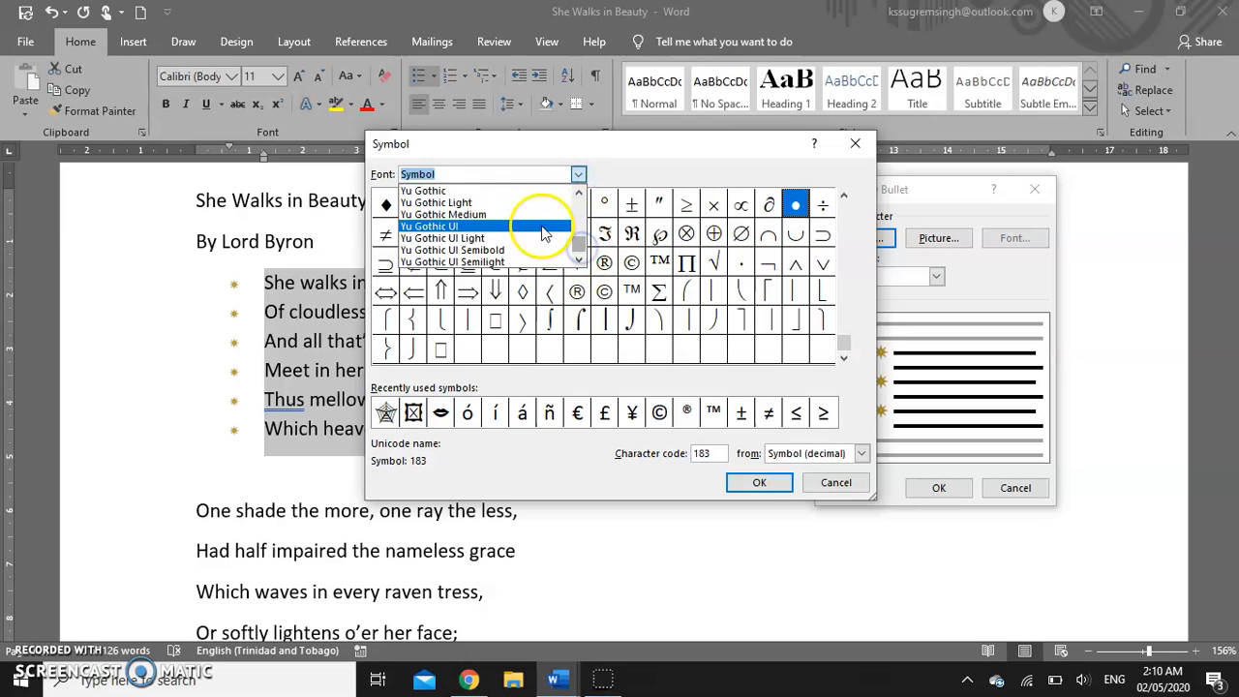
scroll(540, 229, "up", 1)
left_click(472, 214)
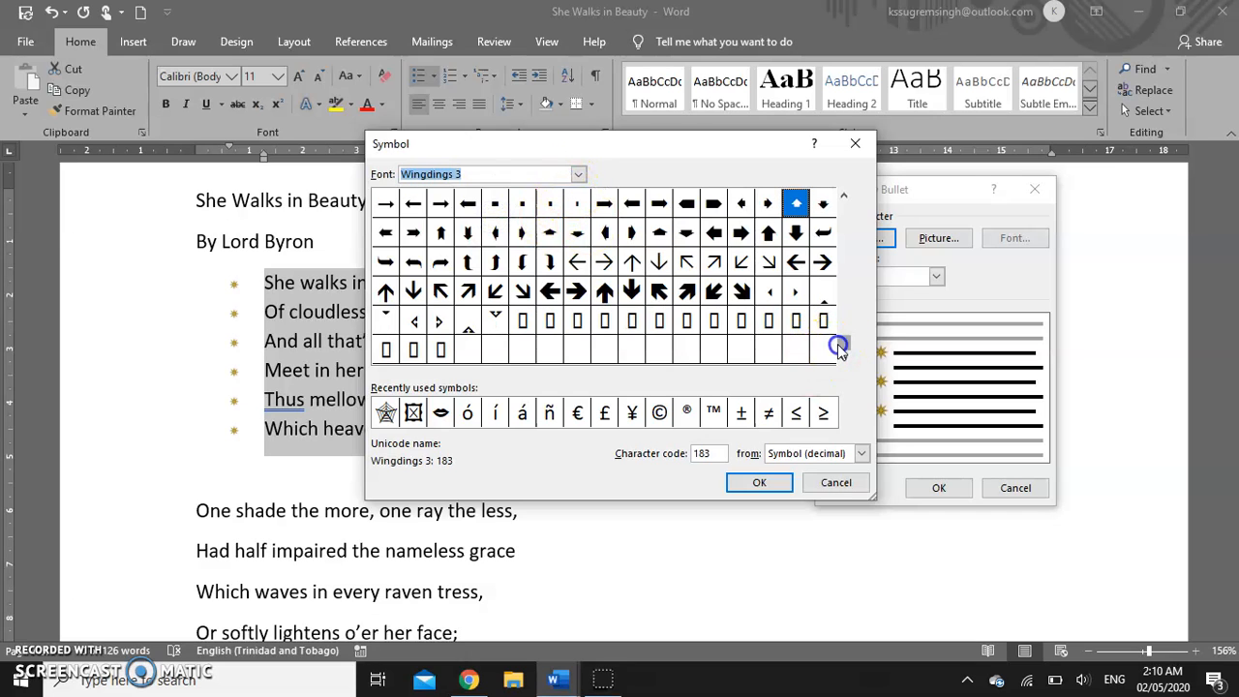
left_click(844, 197)
left_click(844, 197)
left_click(844, 198)
Step: Look through the Wingdings 2 and Wingdings character sets for a bullet symbol
left_click(578, 174)
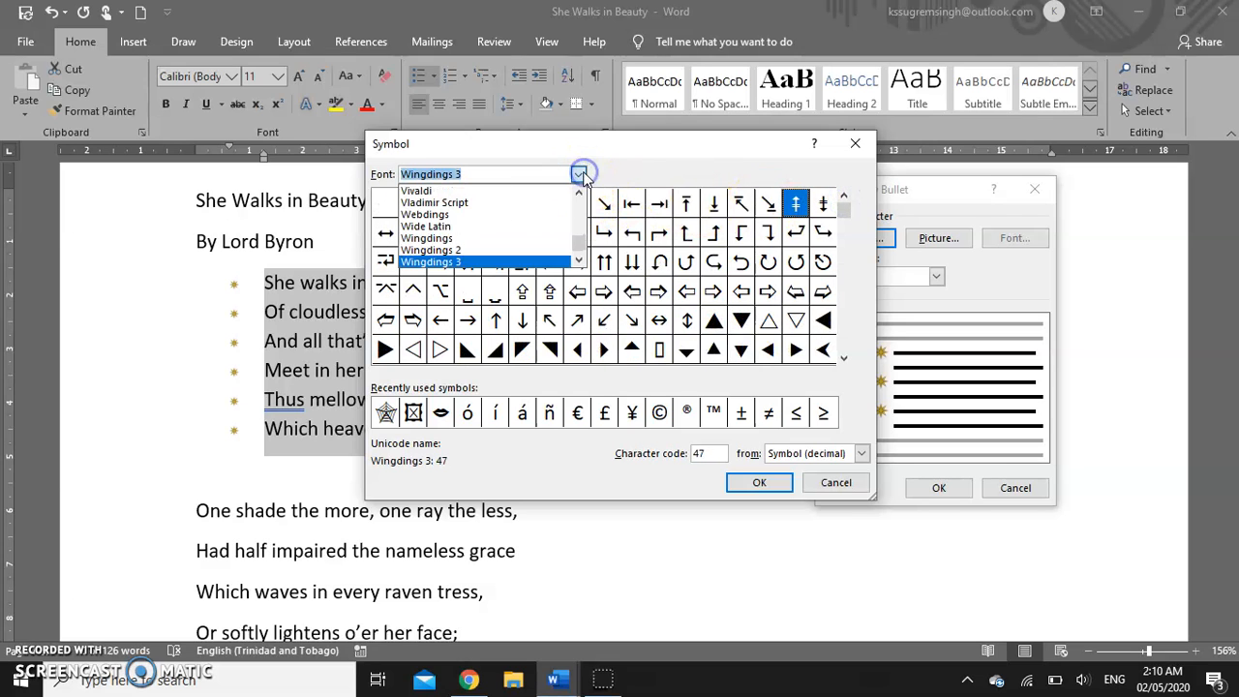
left_click(504, 250)
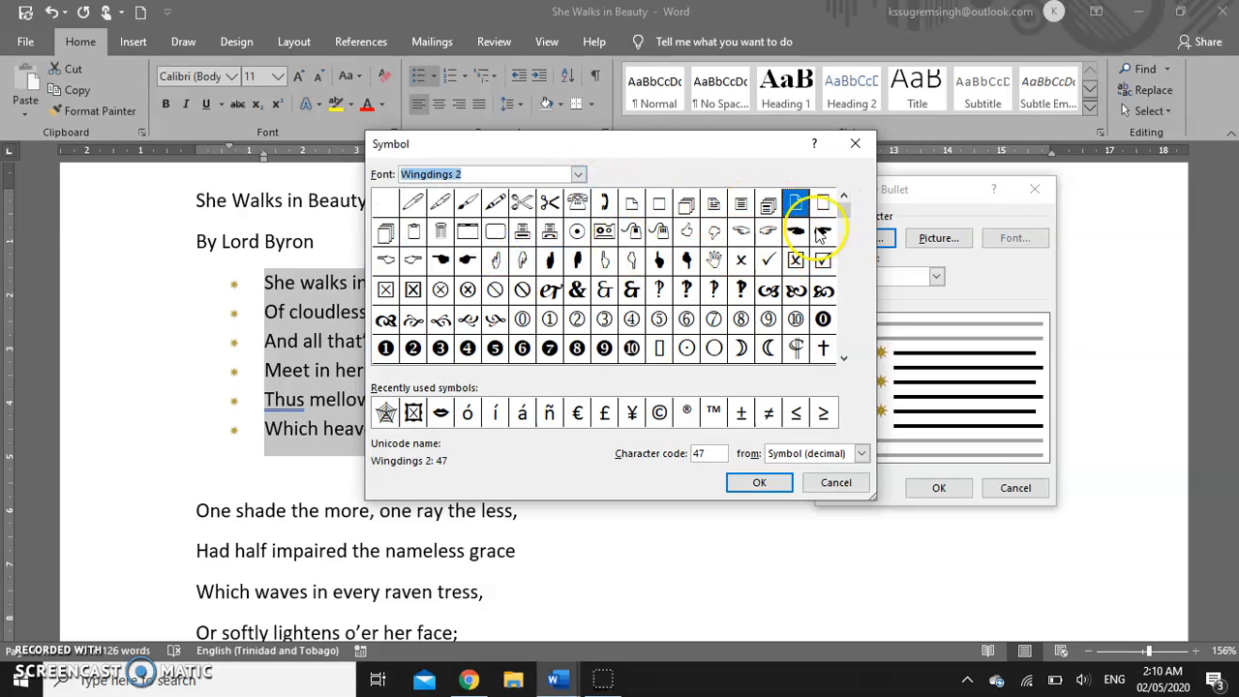
left_click_drag(842, 234, 847, 360)
left_click(578, 175)
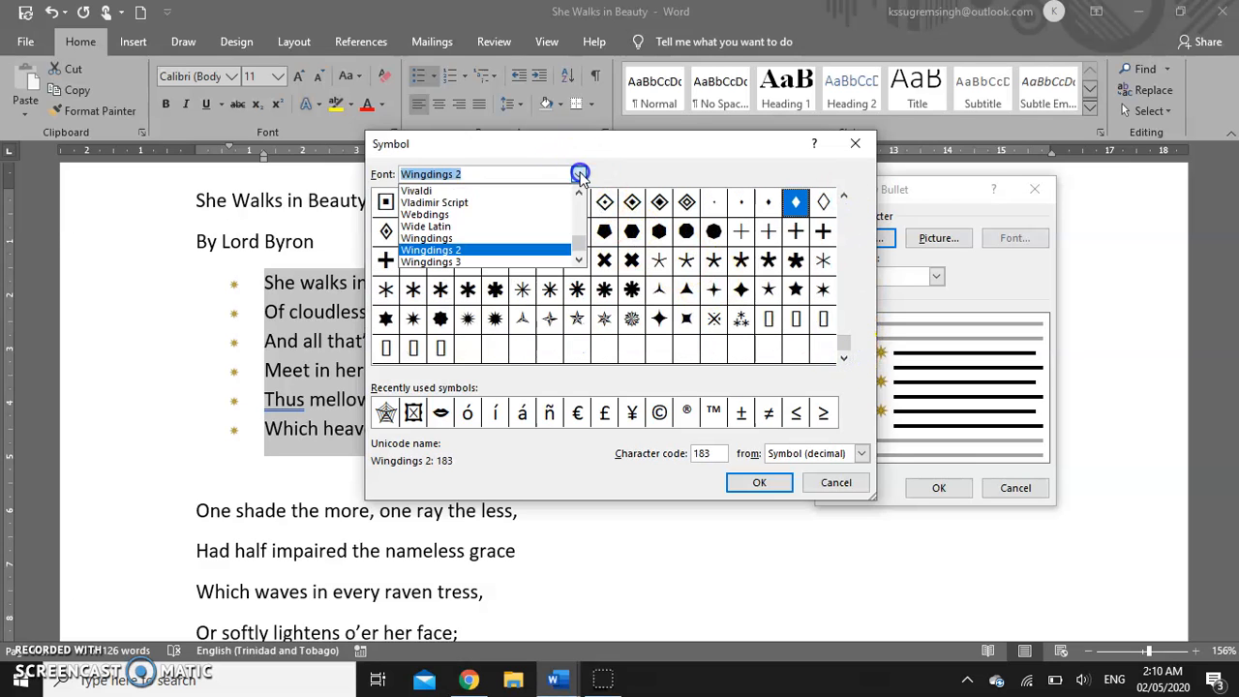
left_click(536, 242)
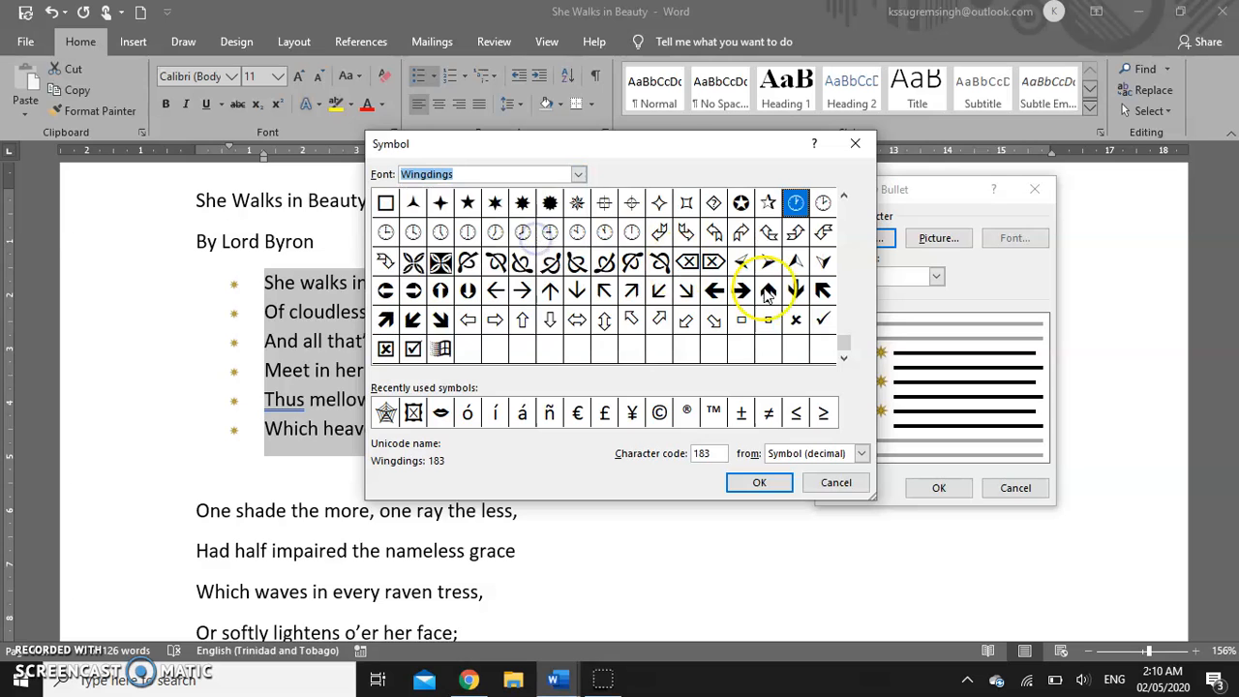
left_click(845, 200)
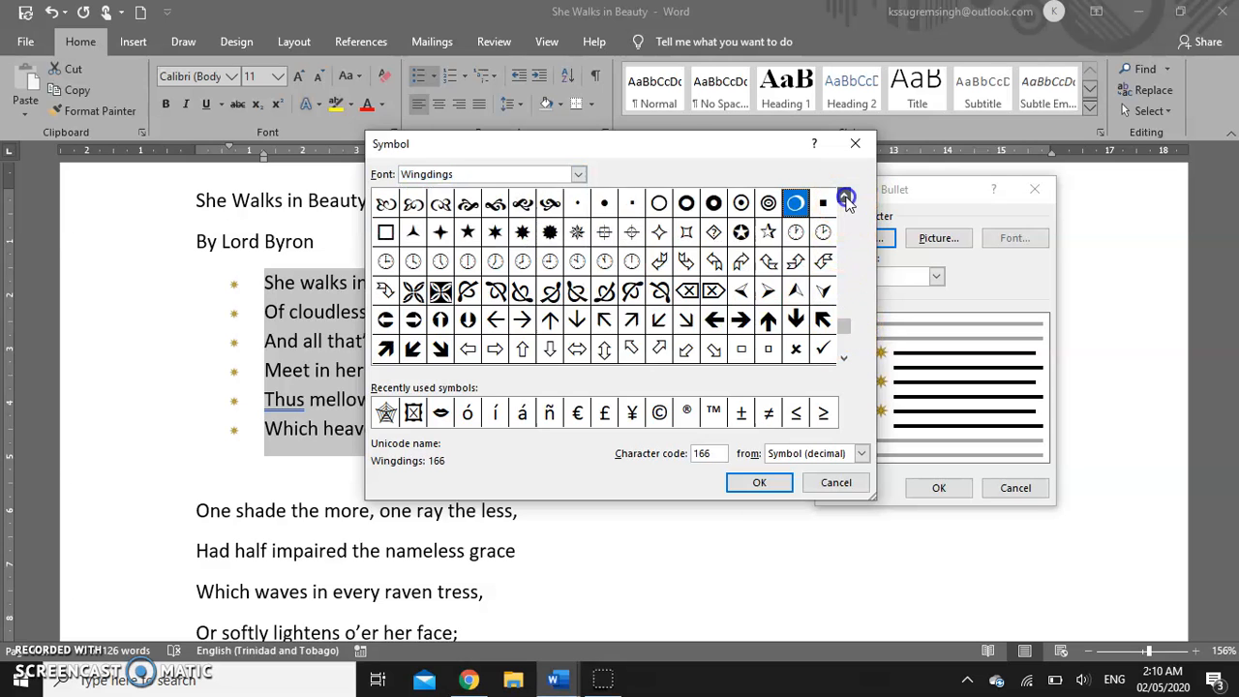
Step: Choose the Webdings symbol with character code 240 as the new bullet character
left_click(578, 174)
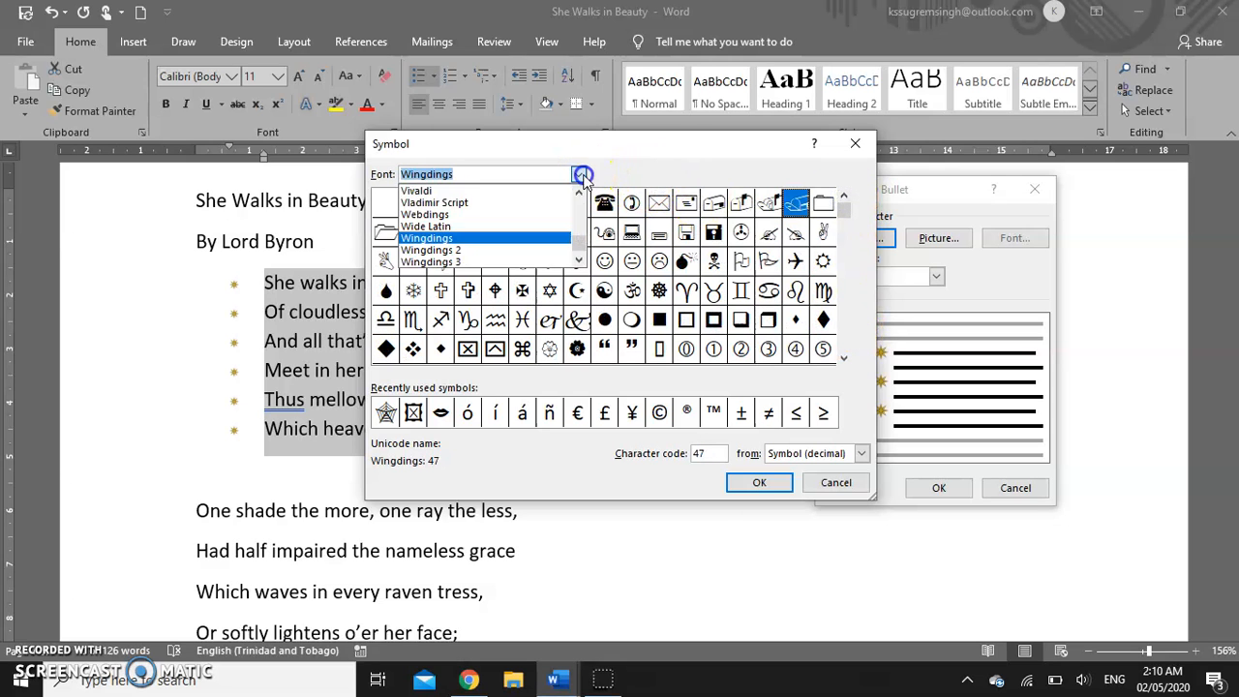
left_click(554, 214)
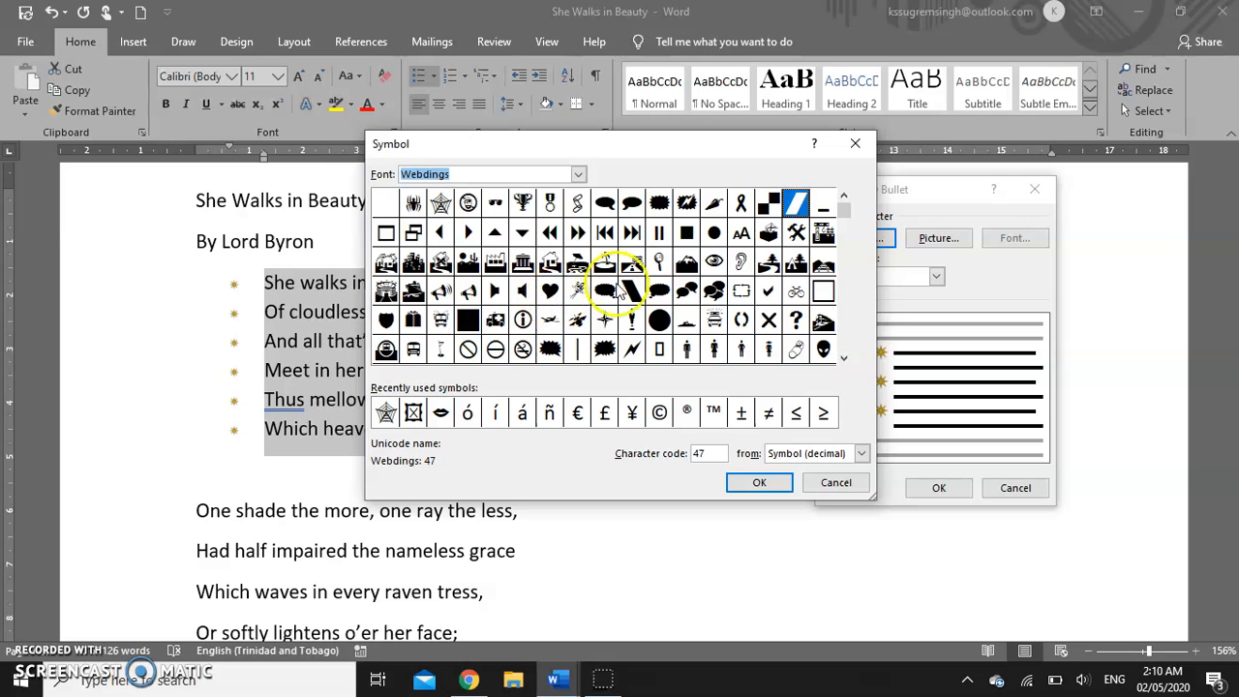
left_click(844, 358)
left_click(844, 358)
left_click(844, 358)
left_click(844, 358)
left_click(844, 358)
left_click(844, 358)
left_click(843, 358)
left_click(843, 358)
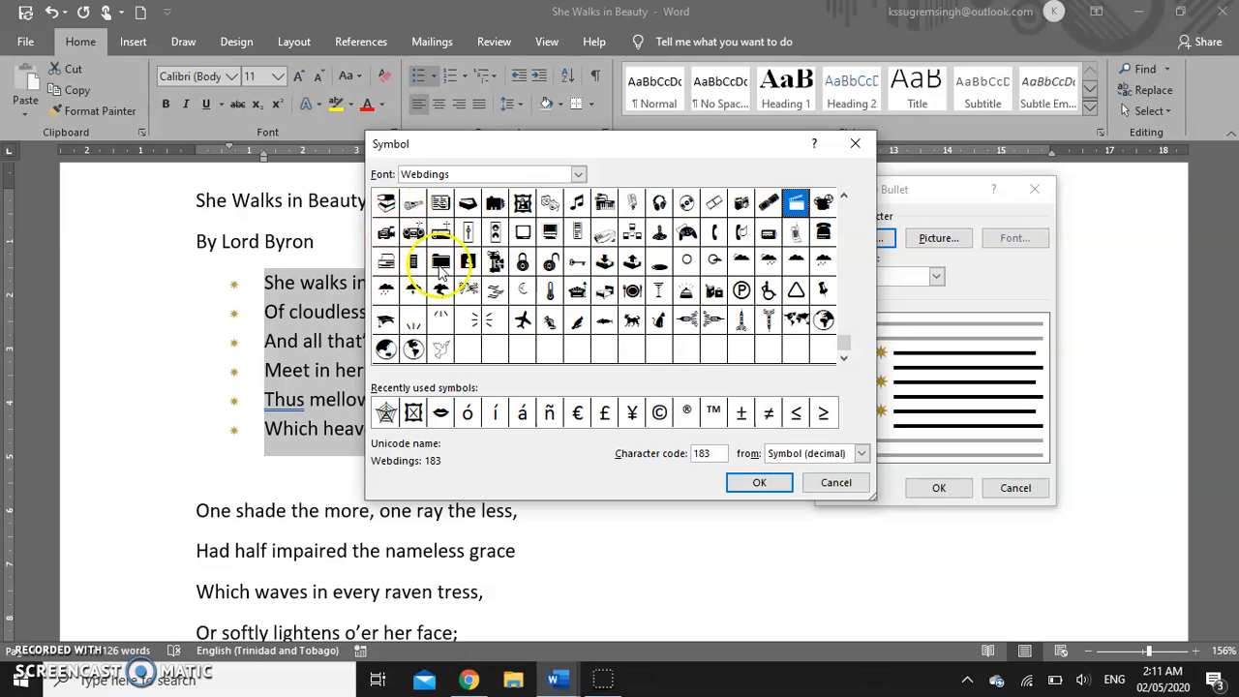
left_click(494, 322)
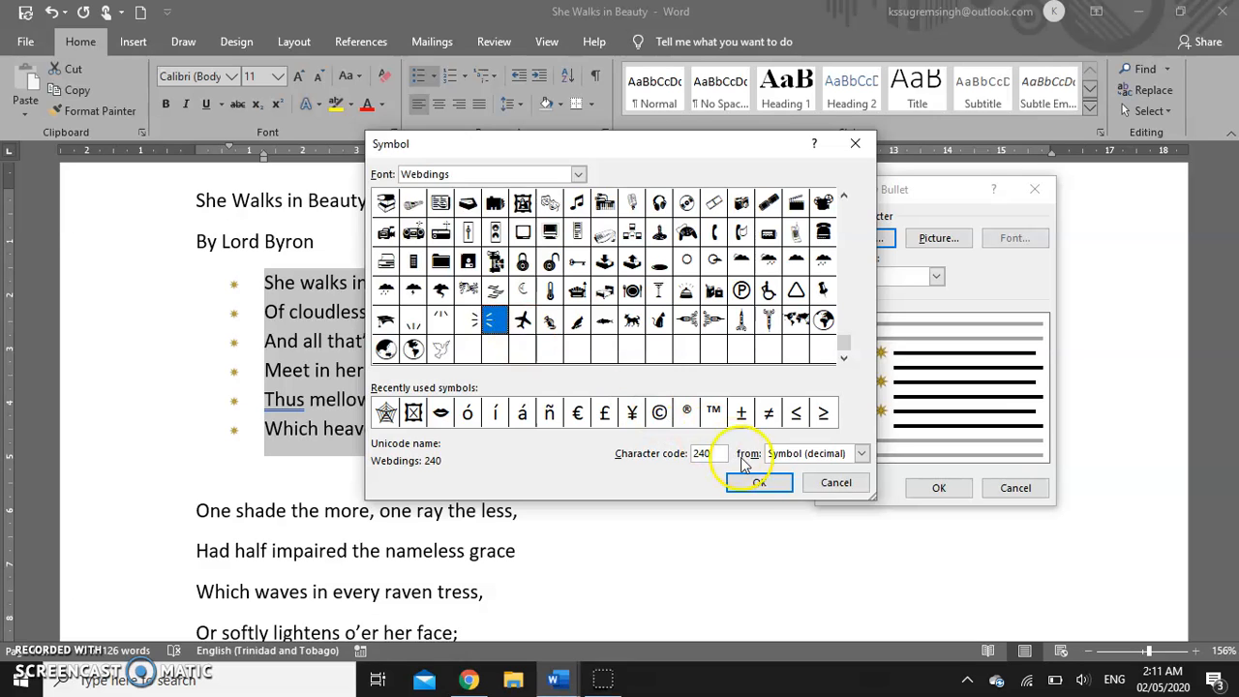
left_click(760, 483)
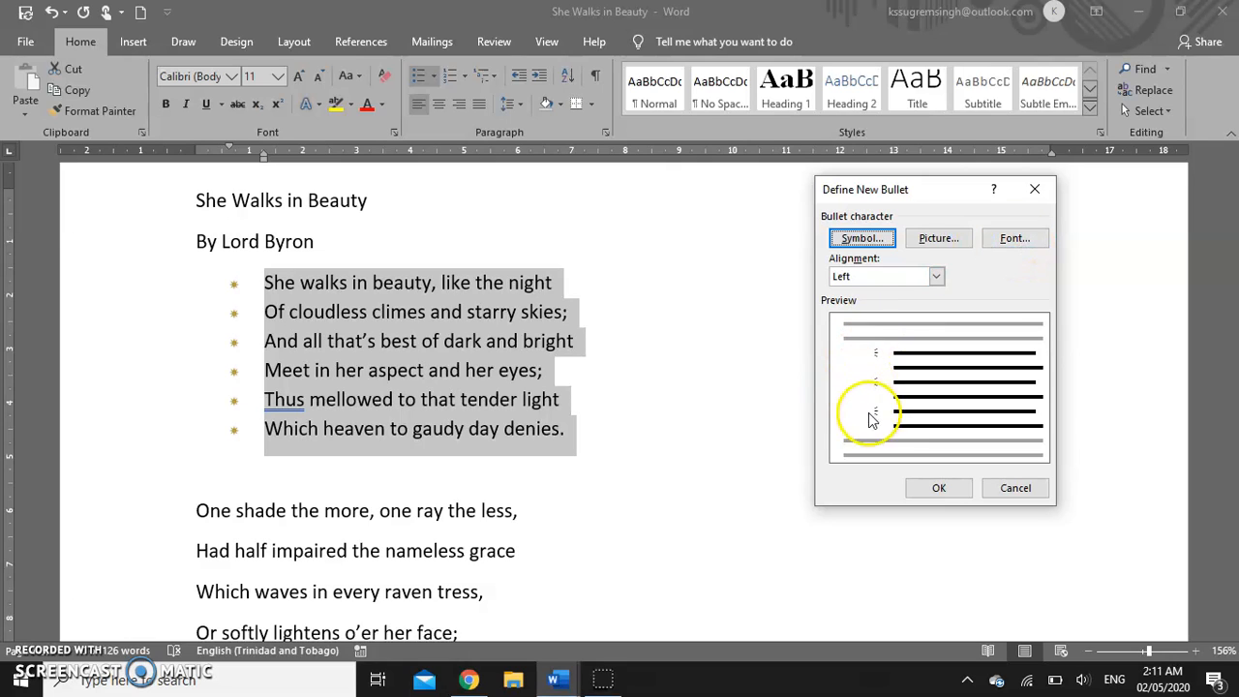
Step: Set the new bullet's font color to standard purple and its size to 12, and apply it to the first stanza
left_click(1016, 241)
left_click(897, 348)
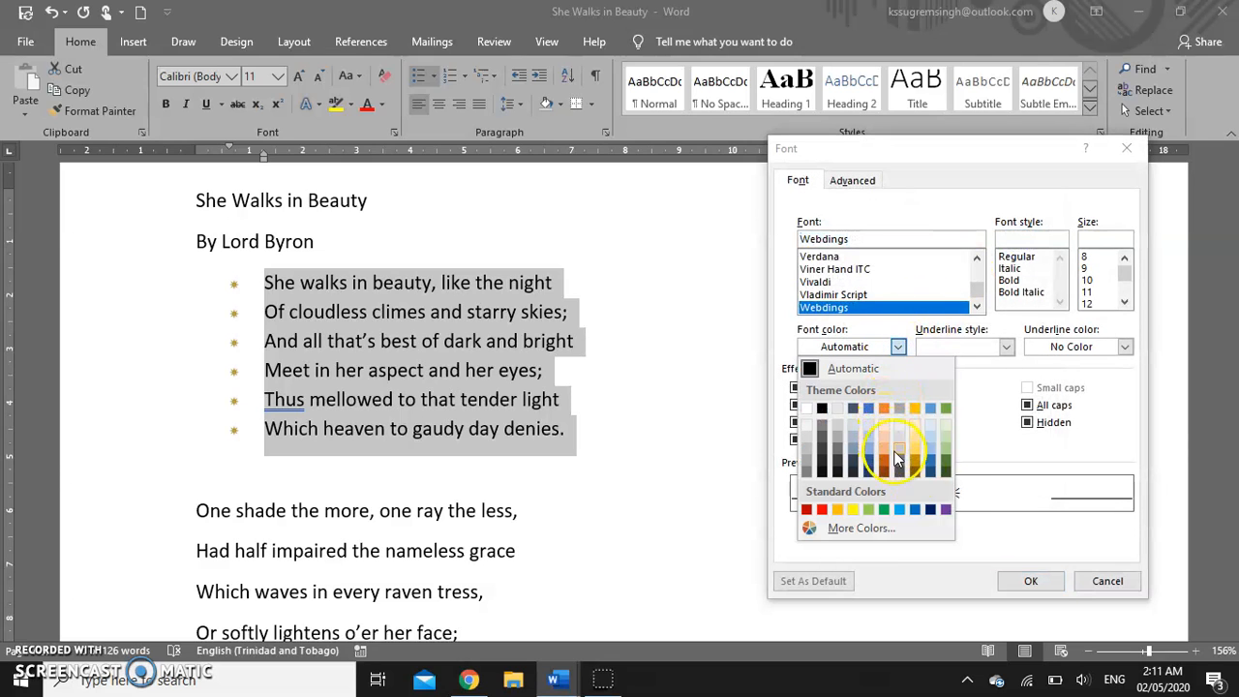
left_click(946, 510)
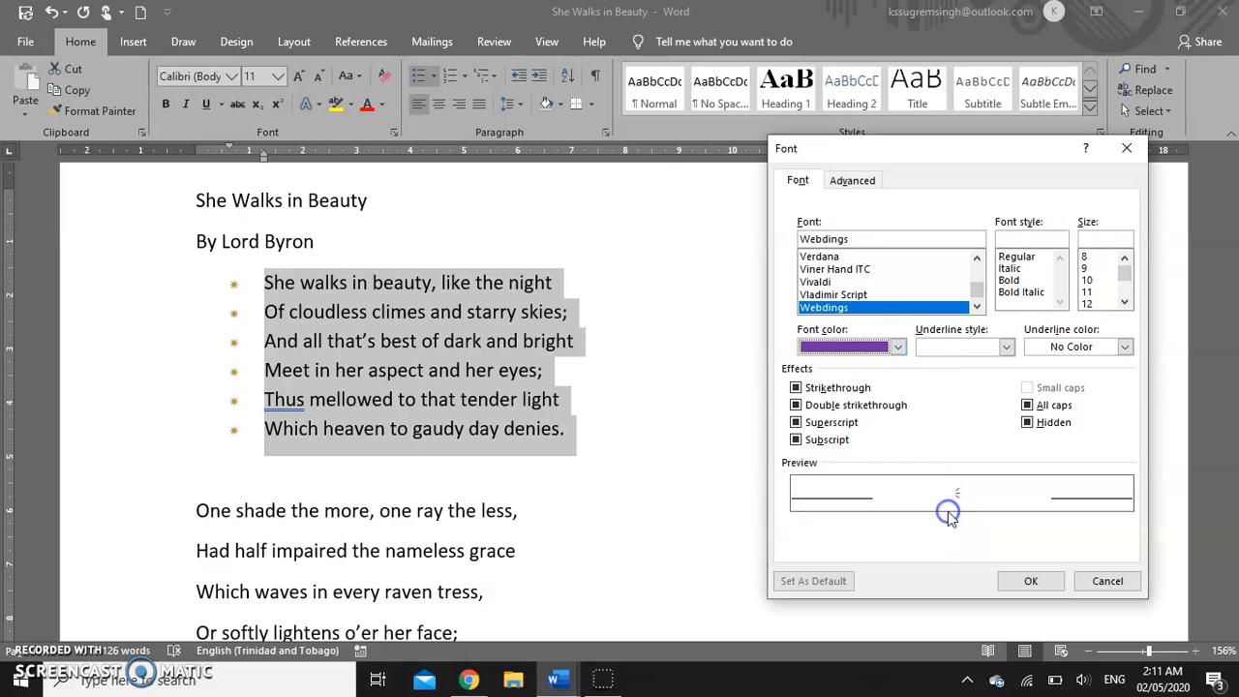
left_click(1086, 304)
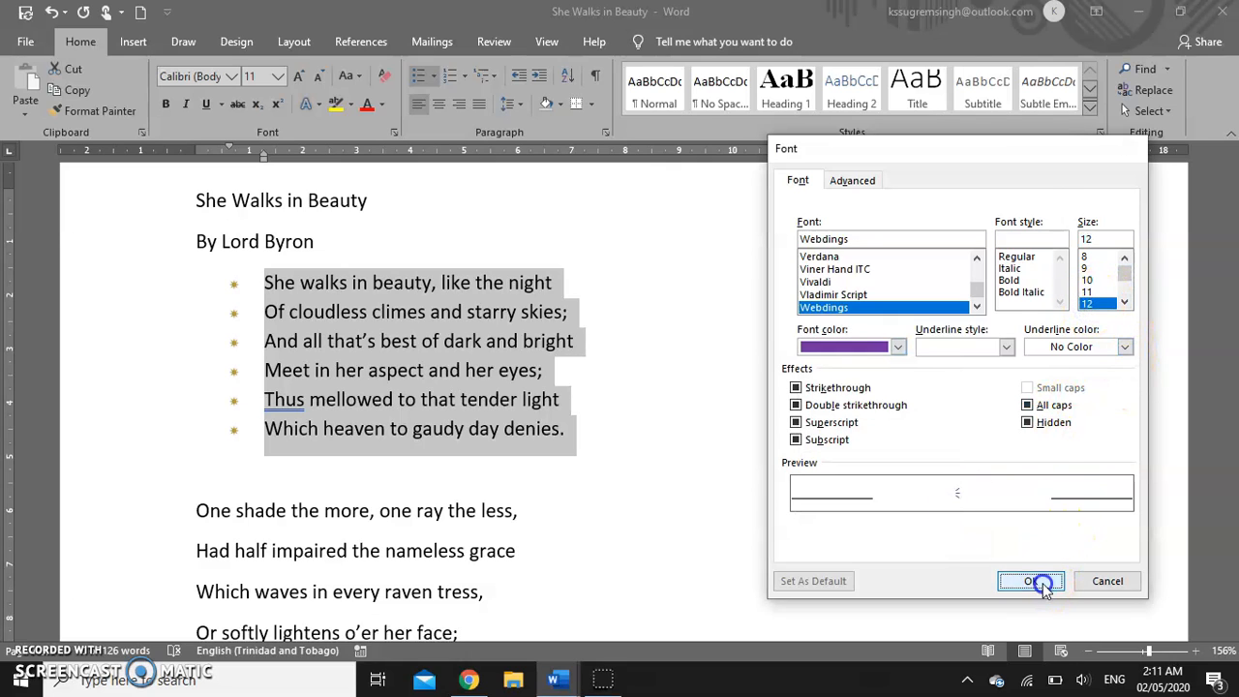
left_click(1032, 581)
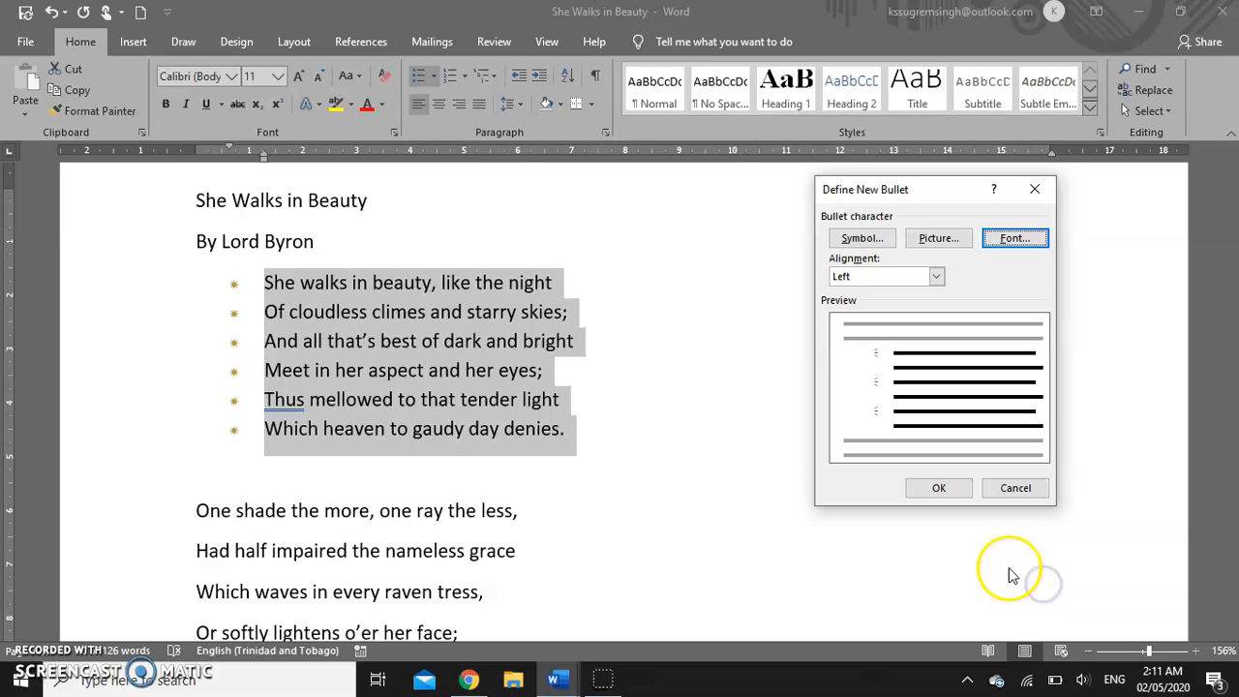
left_click(935, 492)
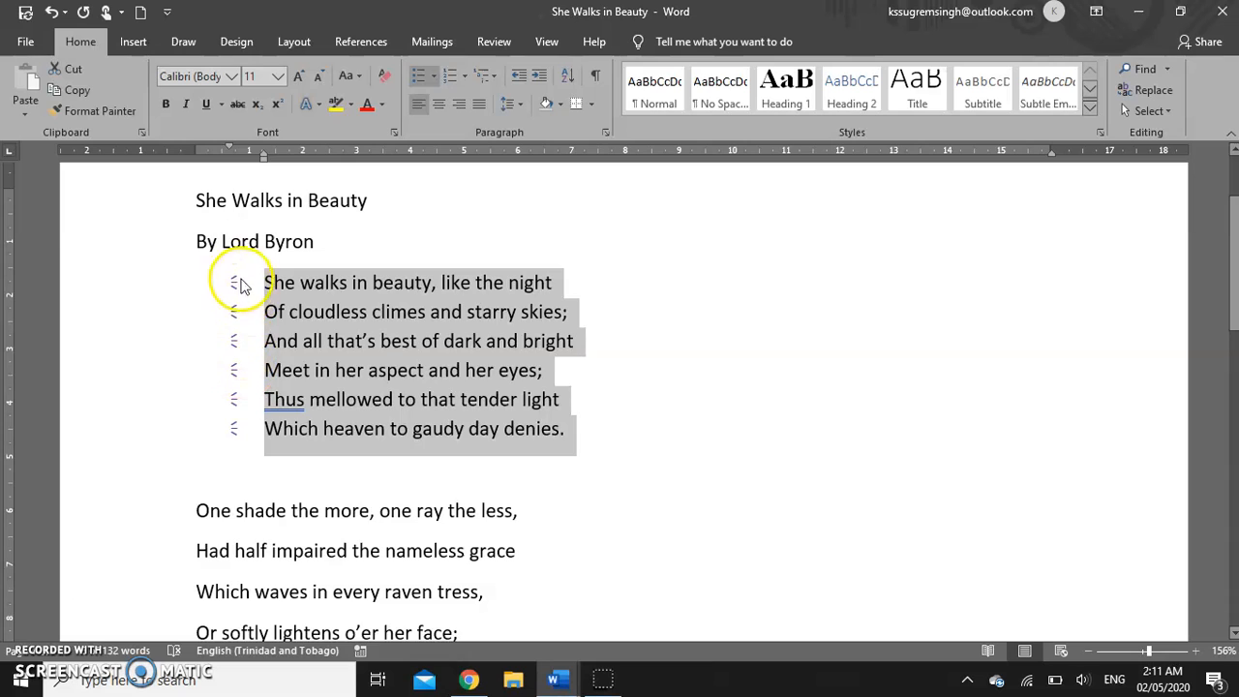
Step: Number the six lines of the second stanza with lowercase Roman numerals (i., ii., iii.)
scroll(247, 329, "down", 1)
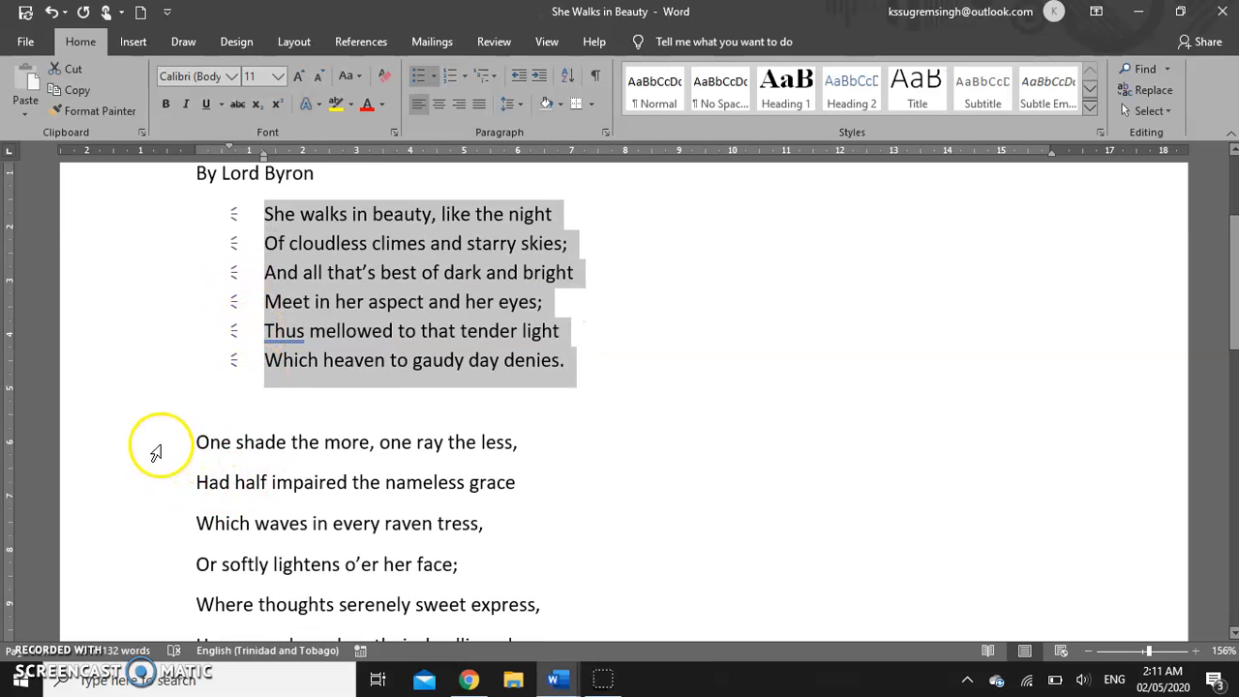
left_click_drag(165, 436, 161, 547)
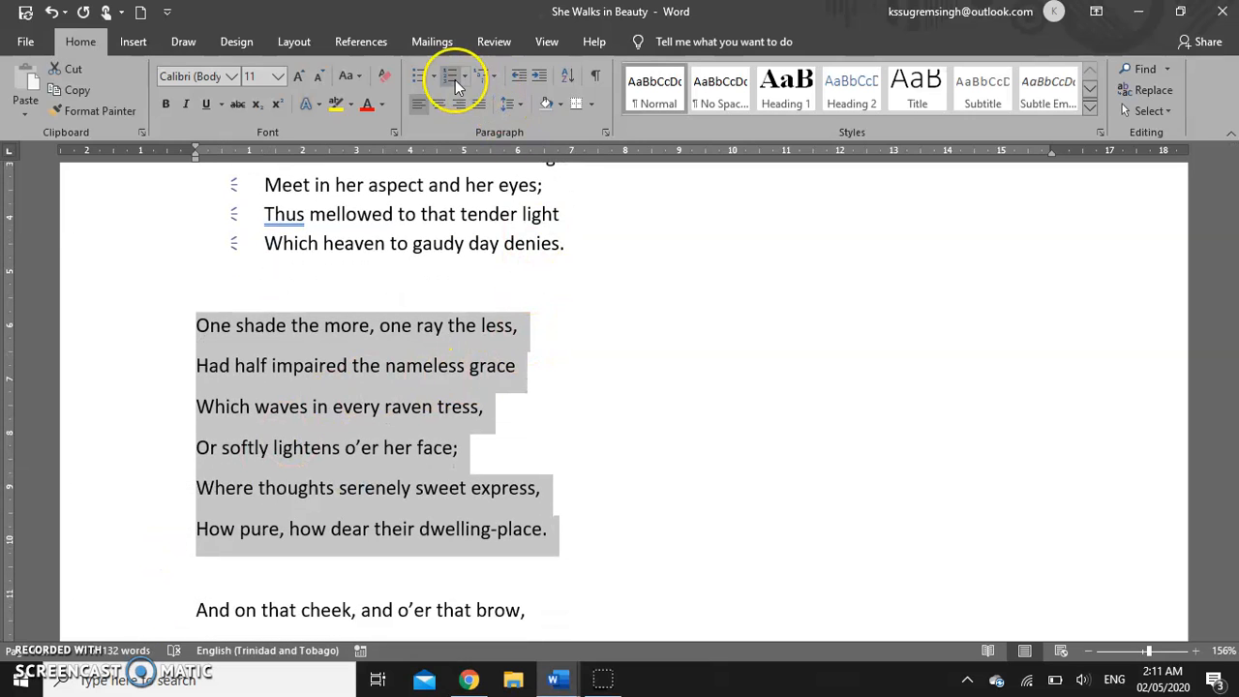
scroll(426, 242, "up", 3)
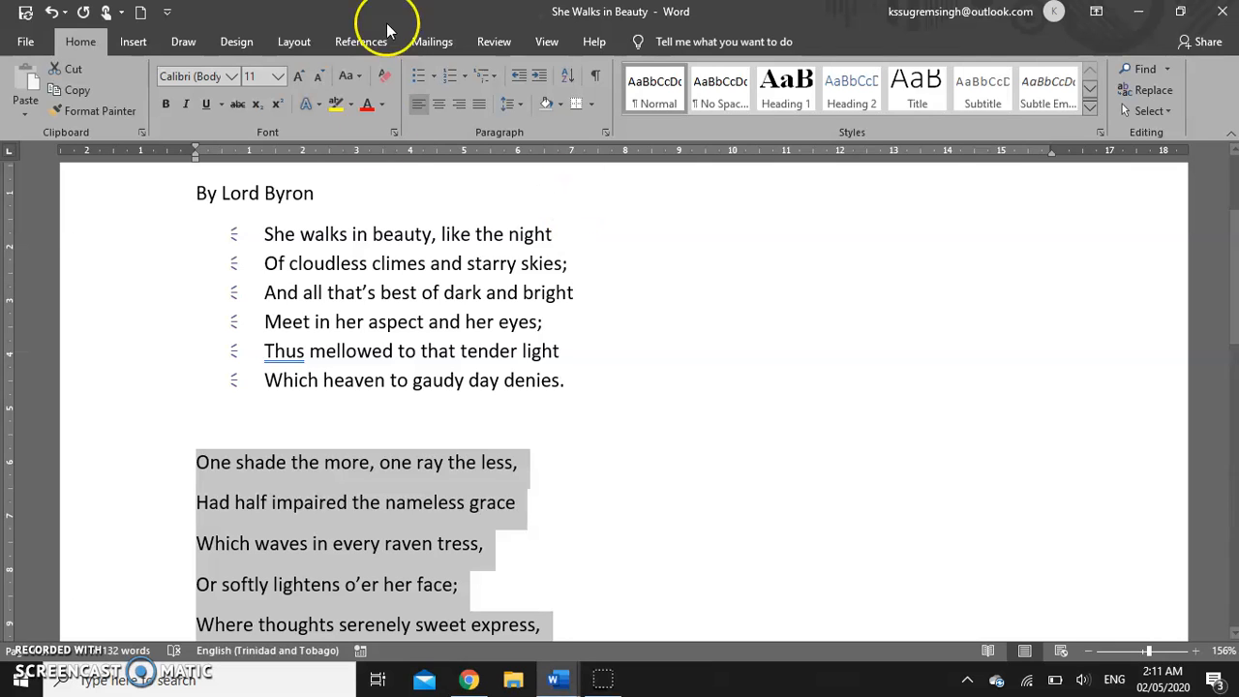
scroll(414, 622, "down", 1)
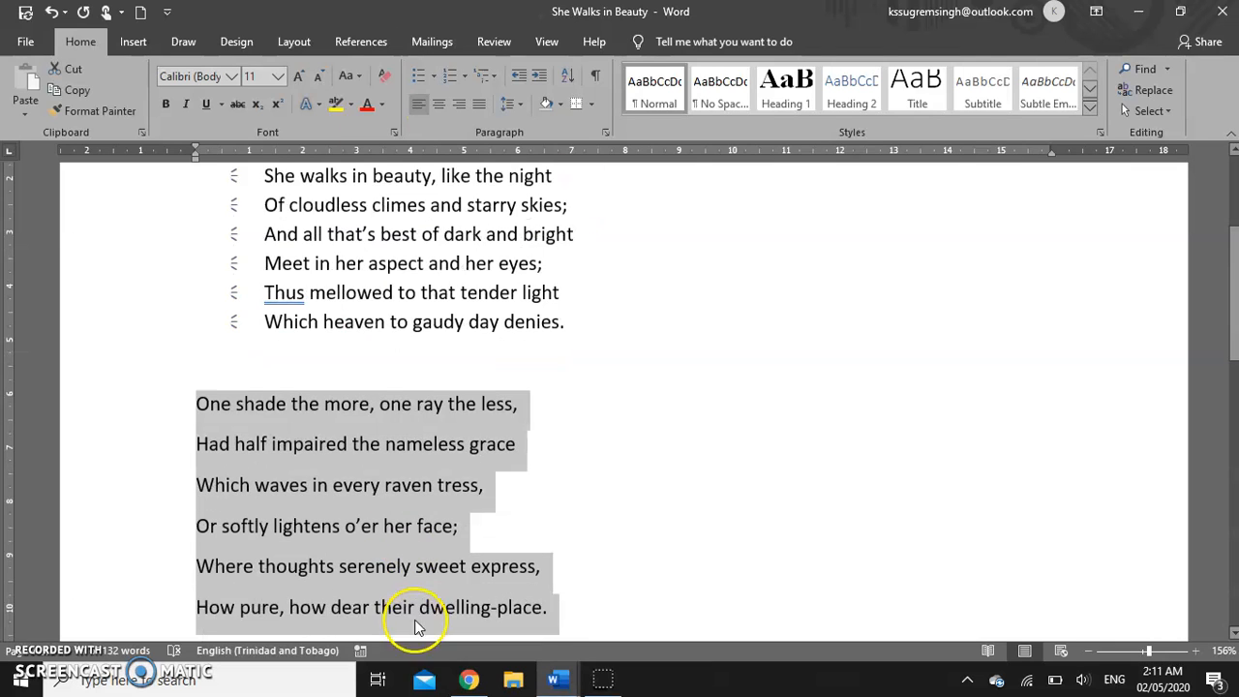
left_click(467, 75)
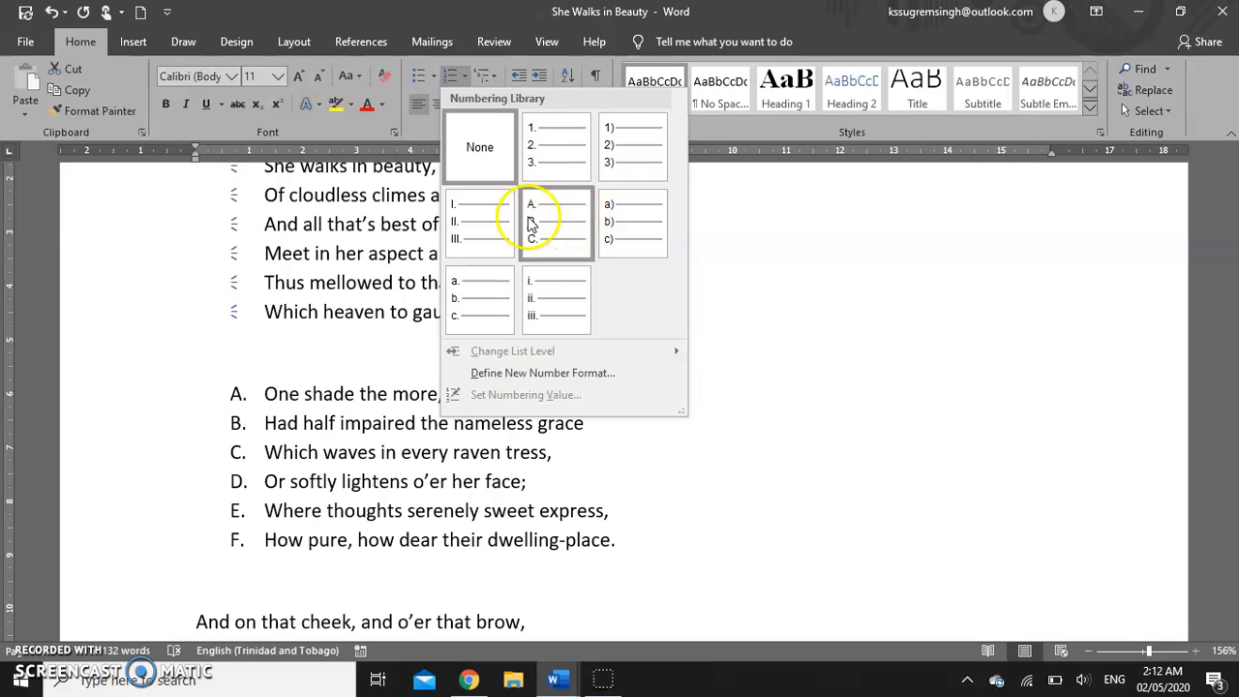
left_click(537, 312)
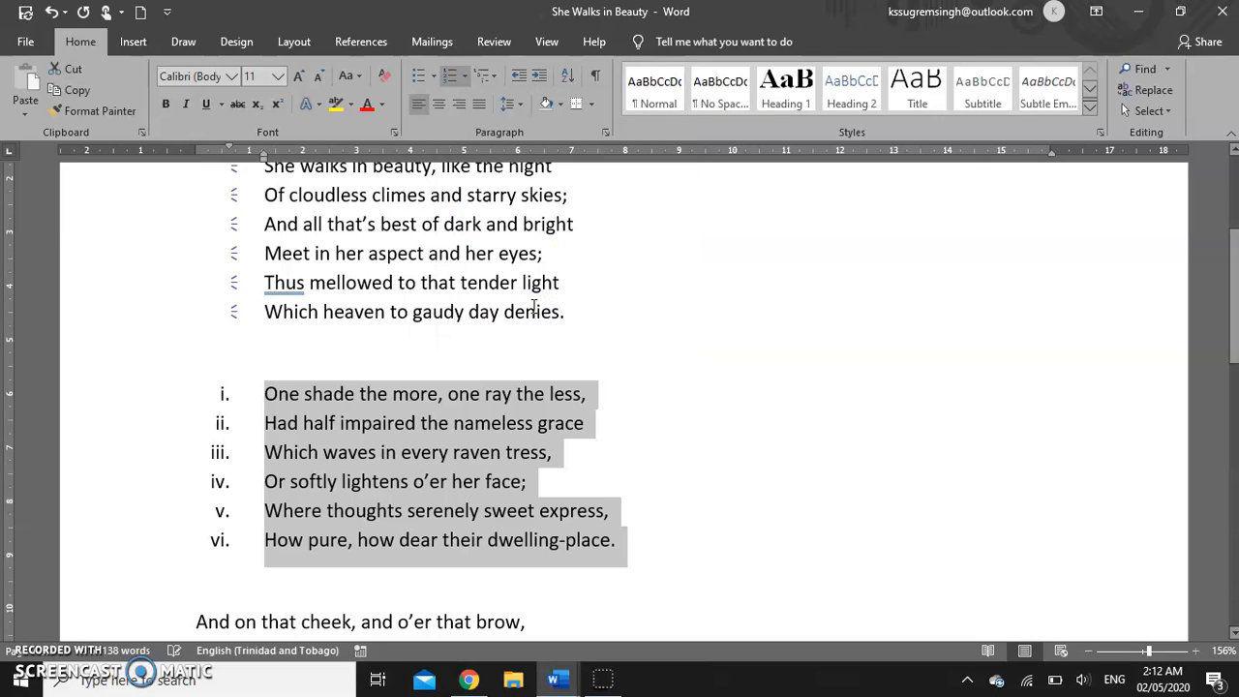
scroll(530, 303, "up", 1)
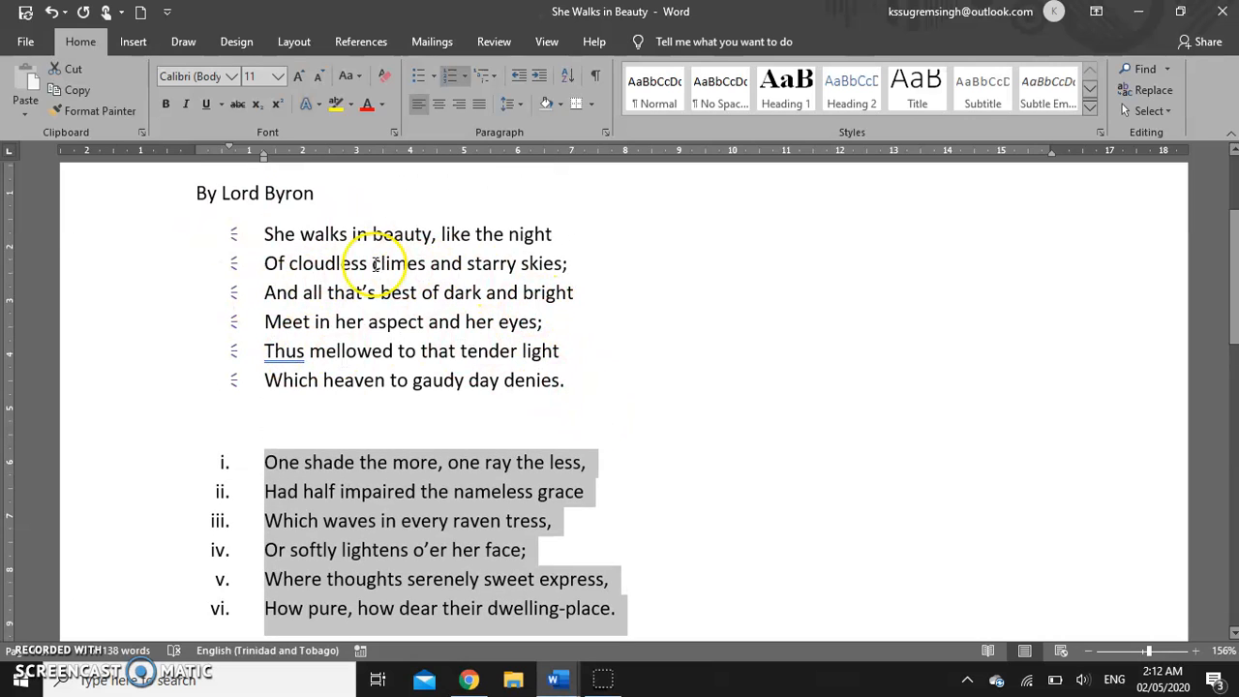
scroll(515, 393, "down", 1)
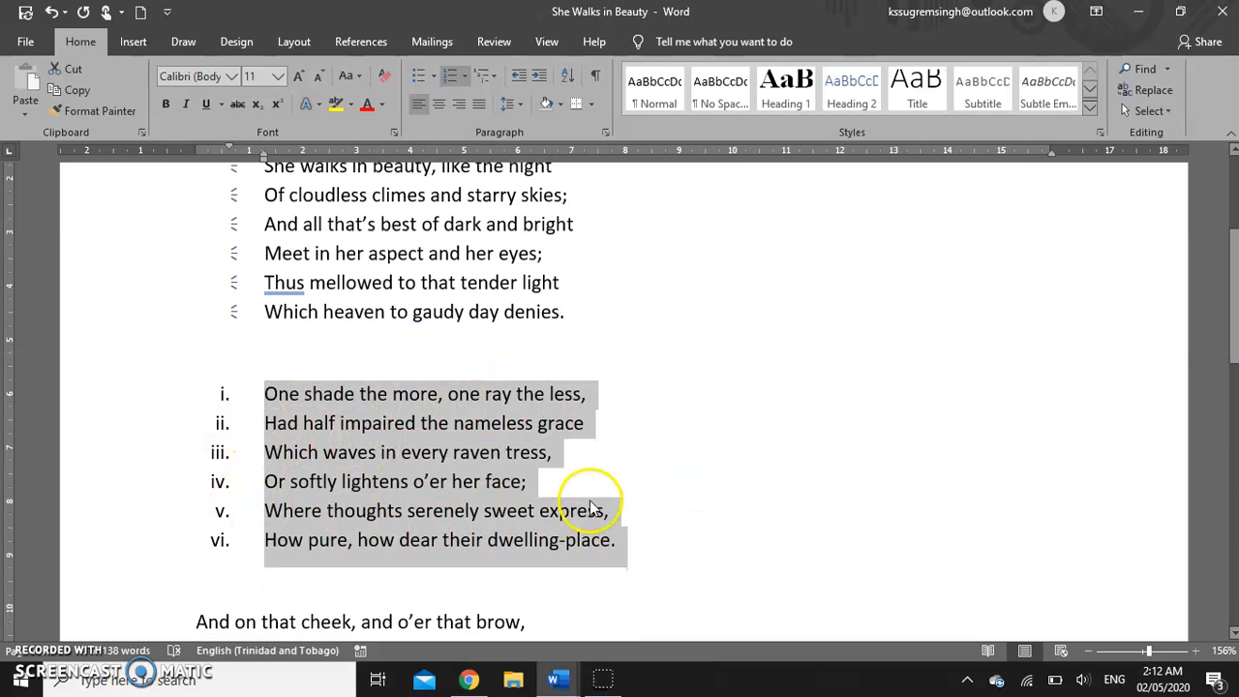
Step: Number the first three lines of the first stanza with lowercase Roman numerals (i., ii., iii.)
scroll(382, 525, "up", 1)
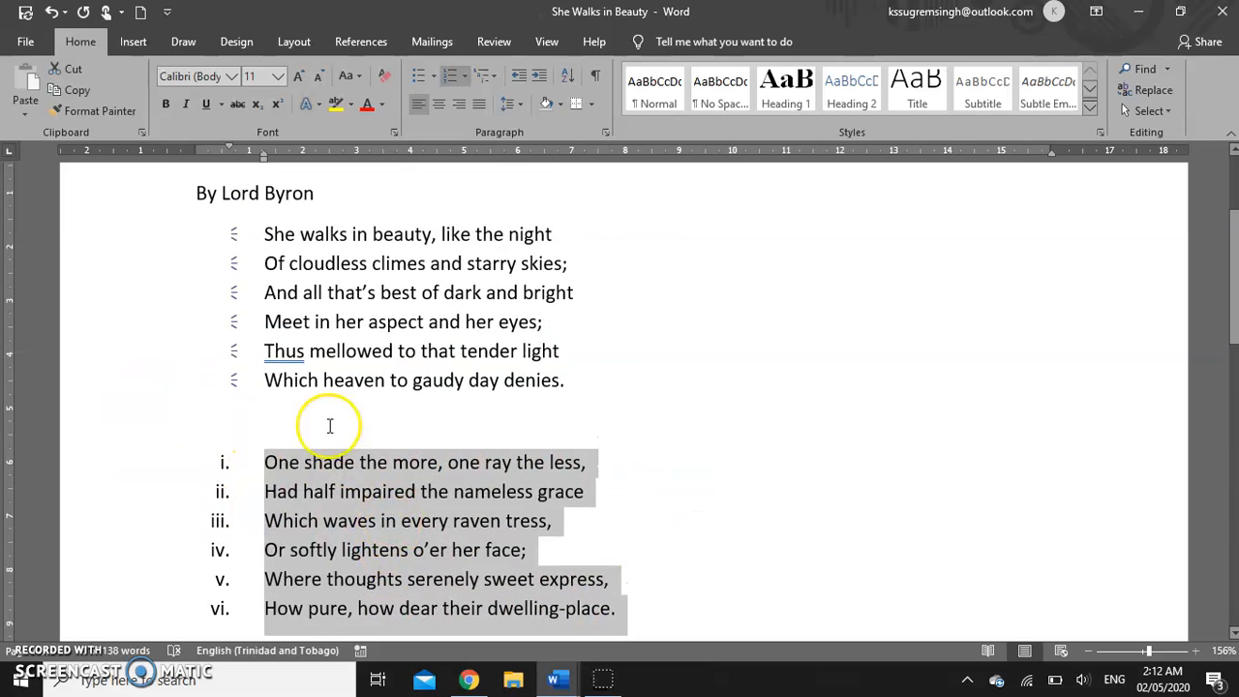
left_click(138, 235)
left_click_drag(136, 240, 138, 287)
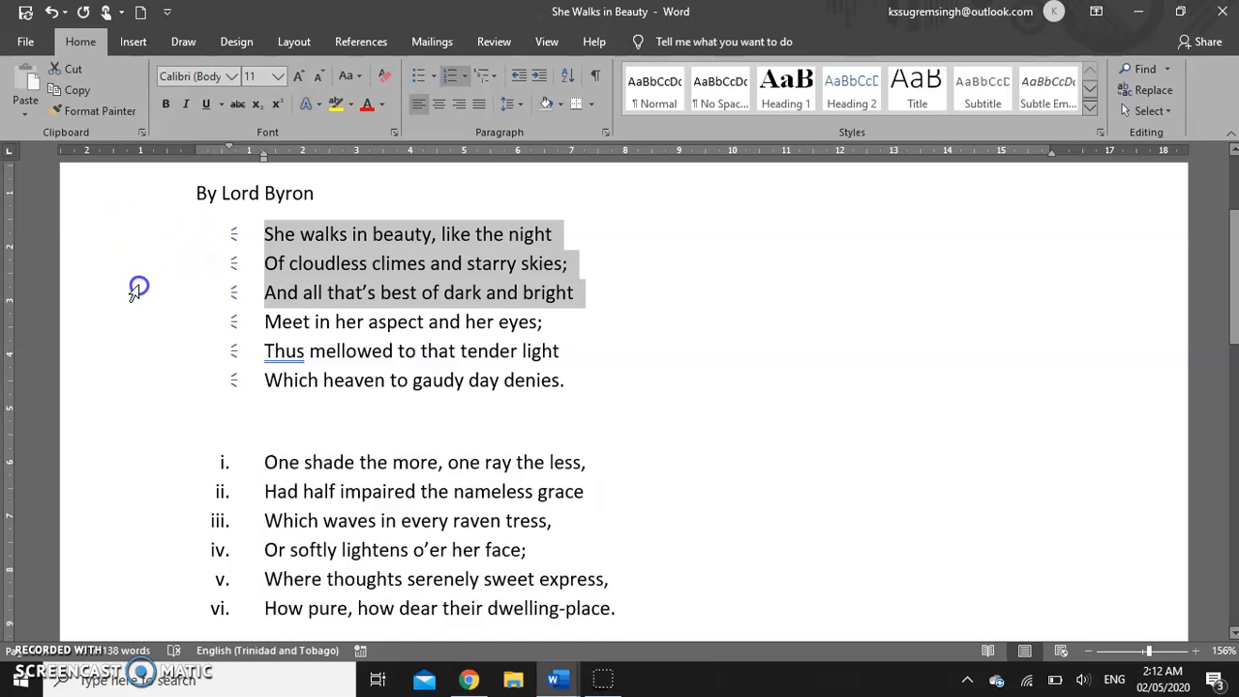
left_click(448, 77)
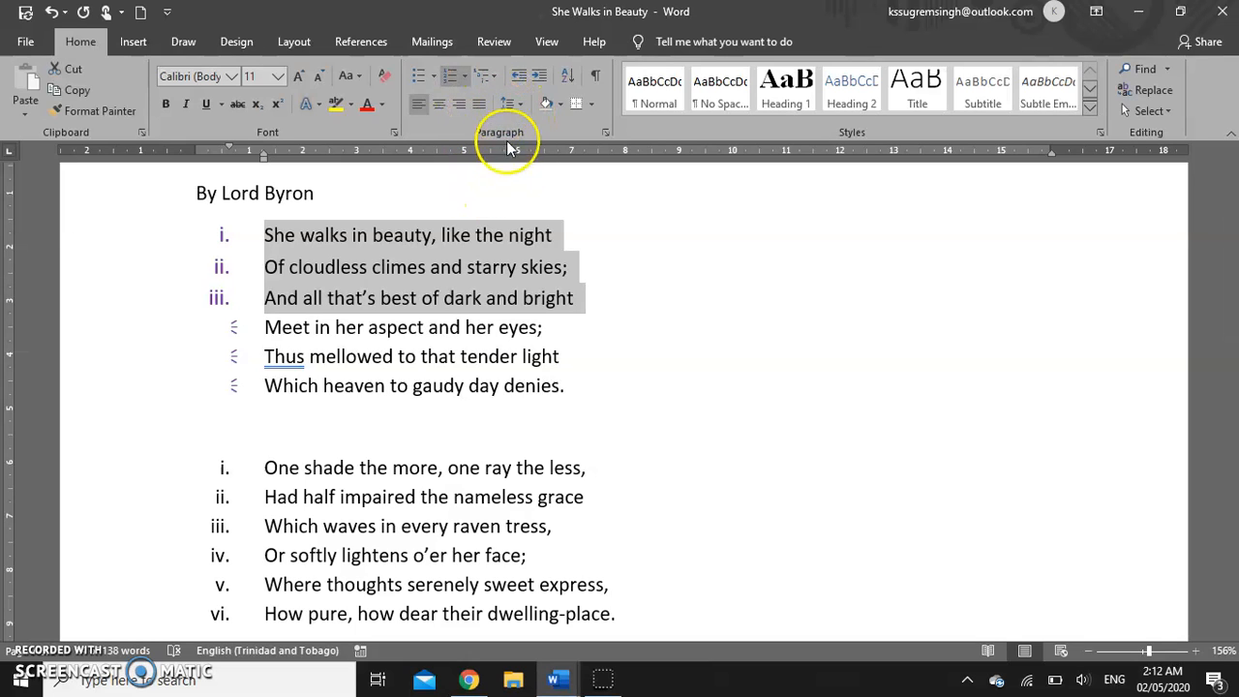
Step: Increase the indent of the first stanza's three numbered lines by several levels
scroll(394, 227, "down", 2)
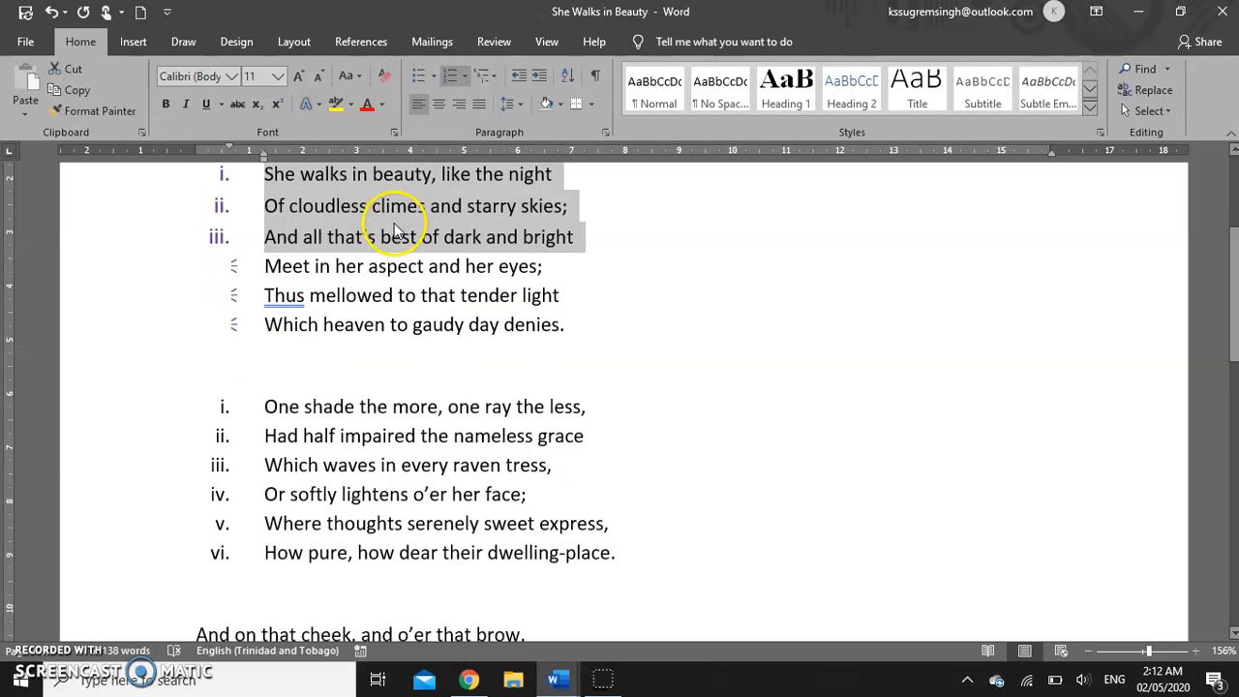
scroll(426, 213, "up", 2)
scroll(426, 233, "down", 1)
scroll(440, 290, "up", 1)
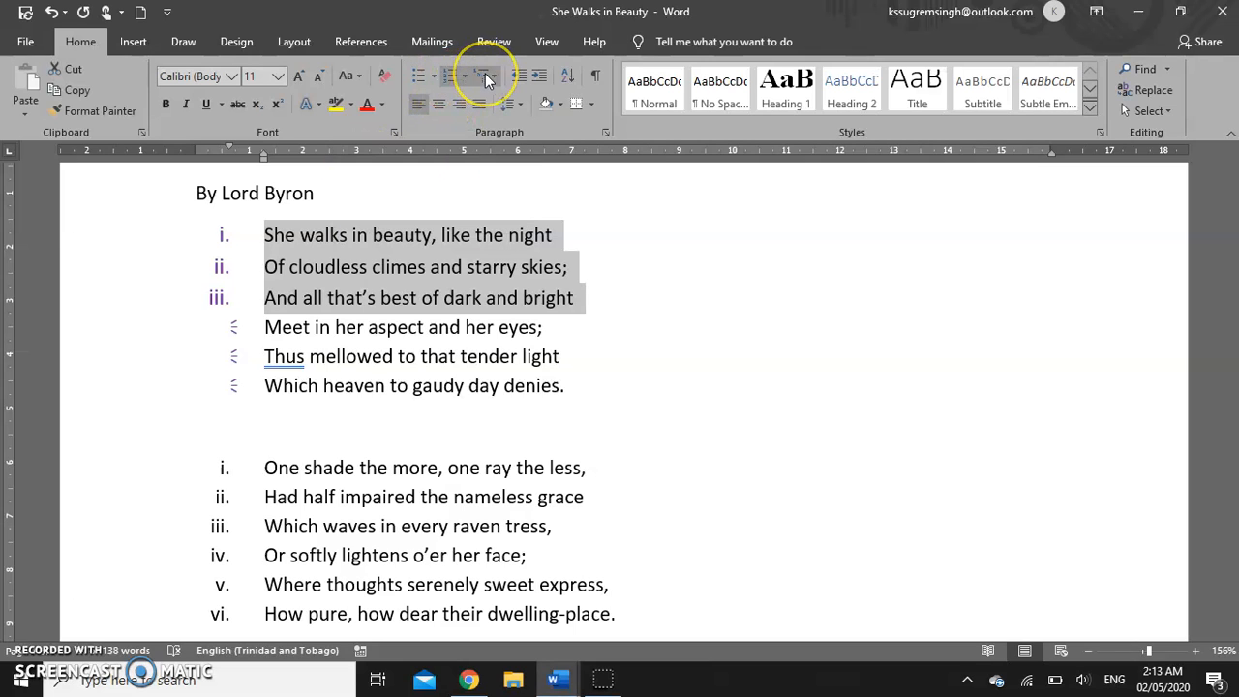
left_click(540, 77)
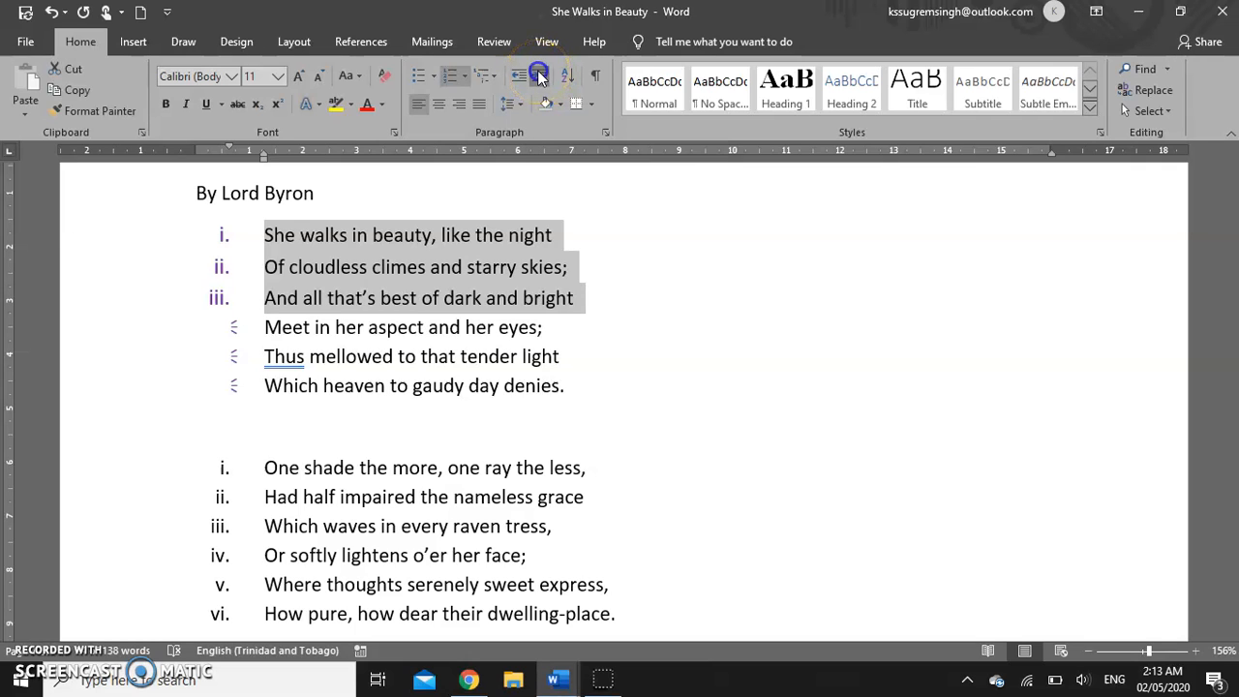
left_click(539, 76)
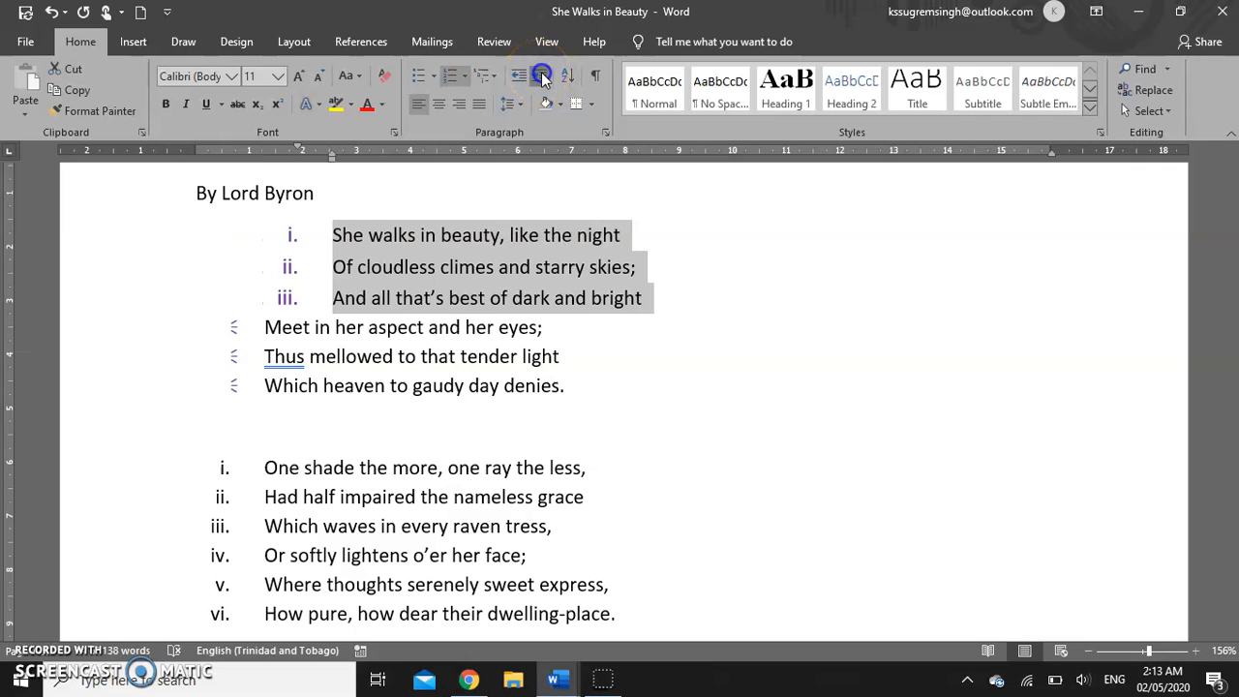
left_click(541, 77)
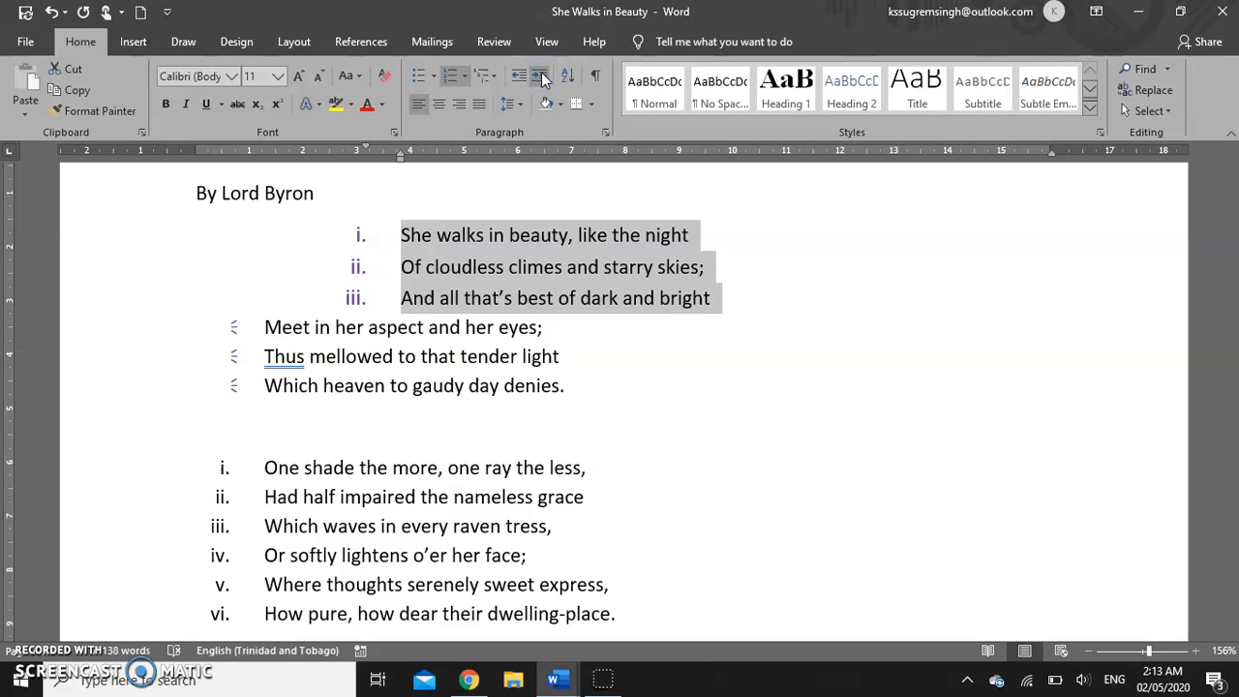
left_click(540, 77)
left_click(540, 78)
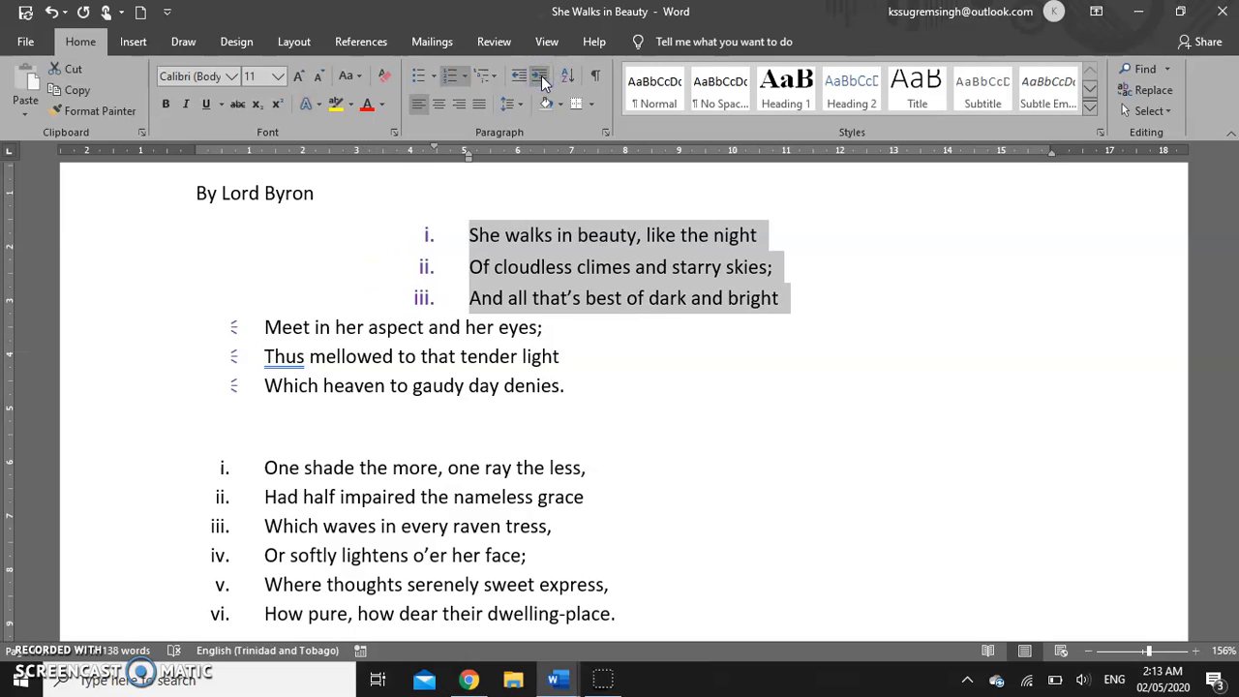
left_click(541, 77)
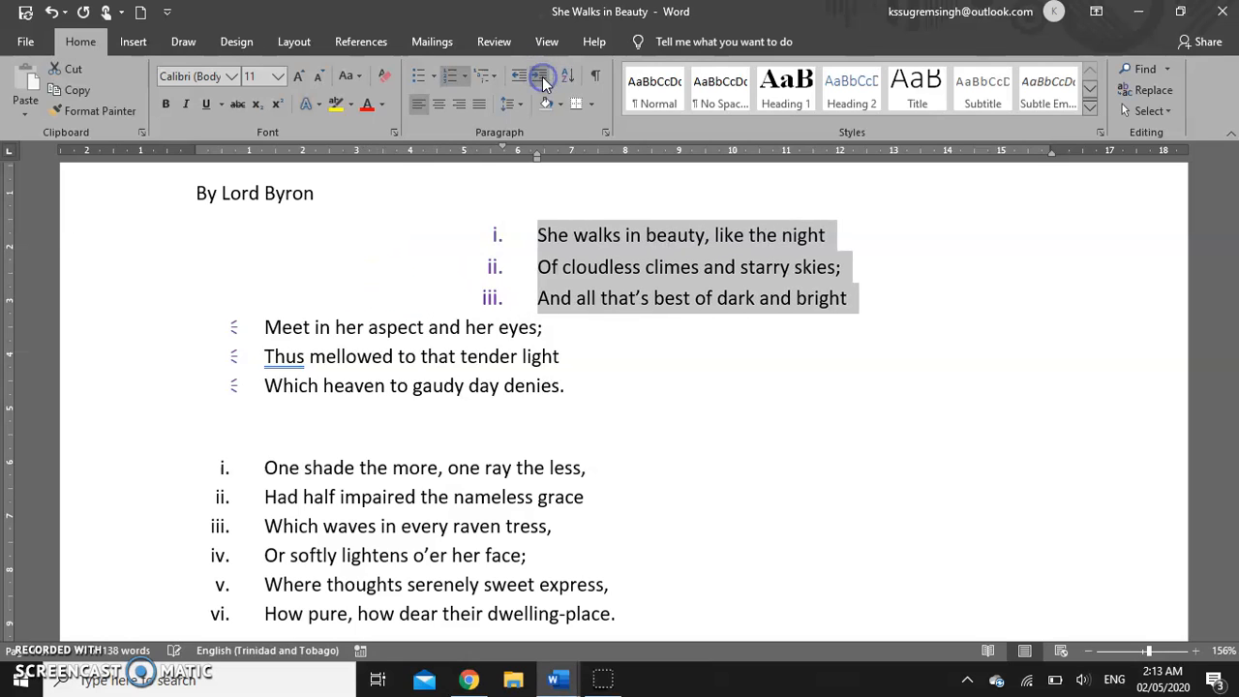
left_click(541, 77)
left_click(541, 77)
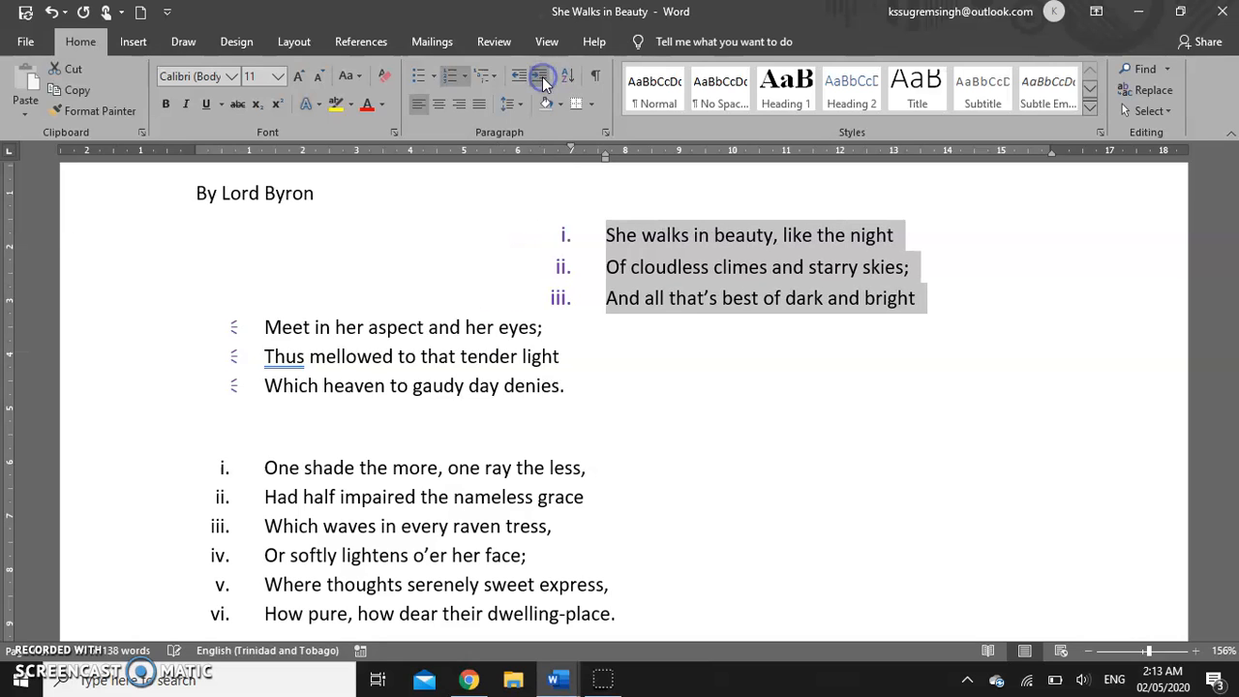
Step: Decrease the indent of the three numbered lines repeatedly and realign them with the bulleted lines below
left_click(518, 78)
left_click(518, 77)
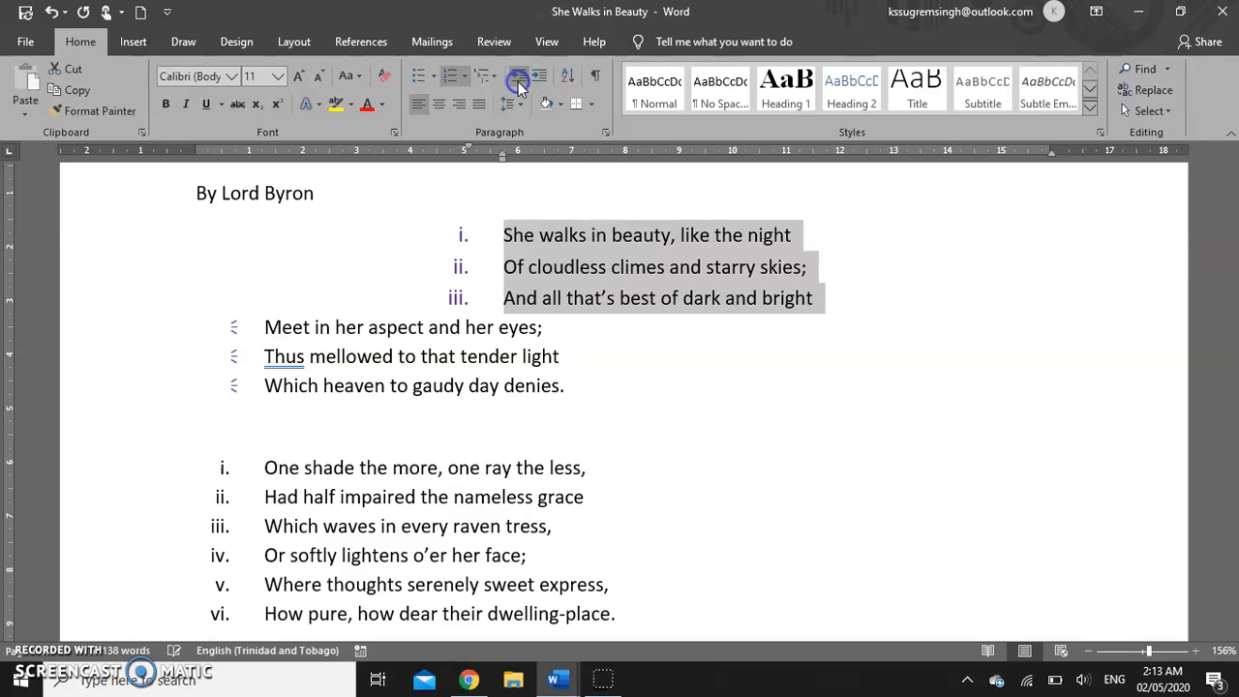
left_click(518, 82)
left_click(519, 82)
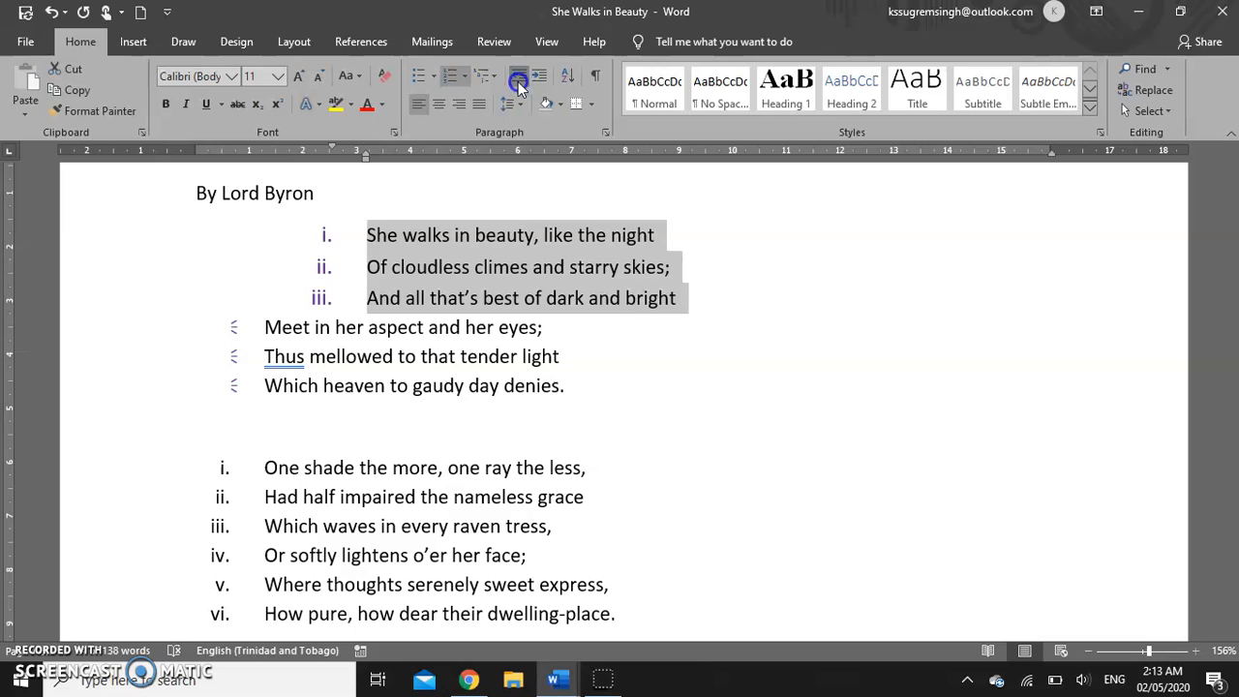
left_click(518, 82)
left_click(519, 82)
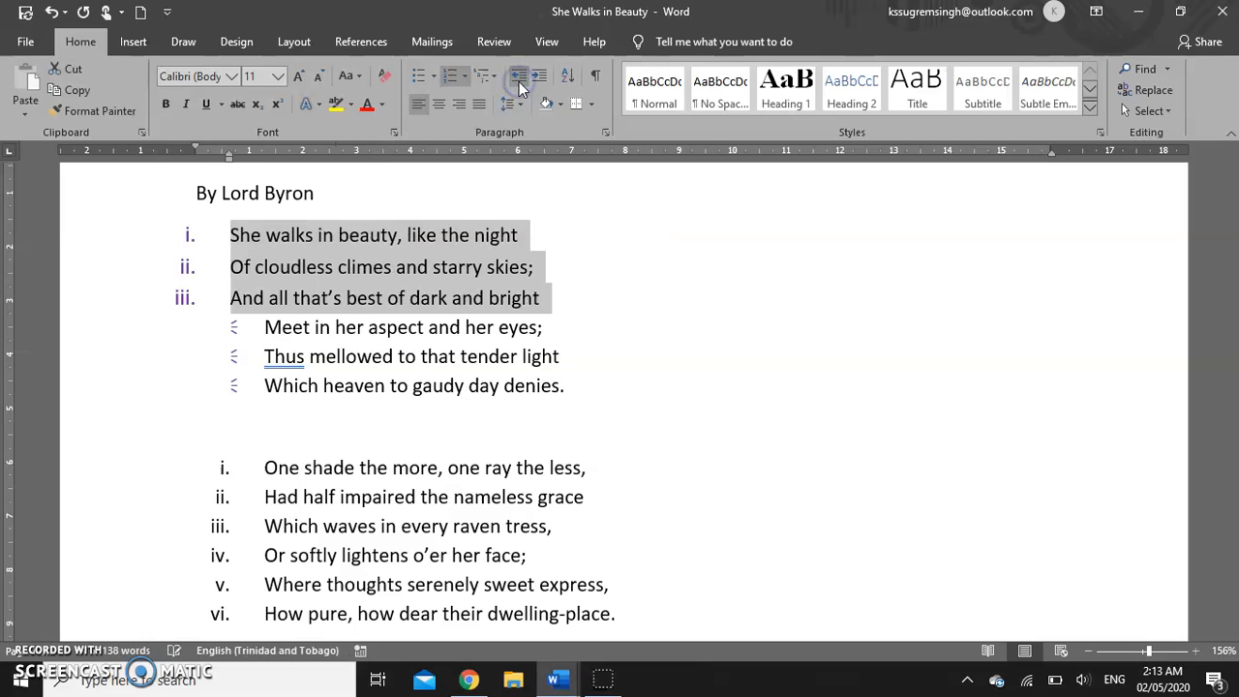
left_click(543, 82)
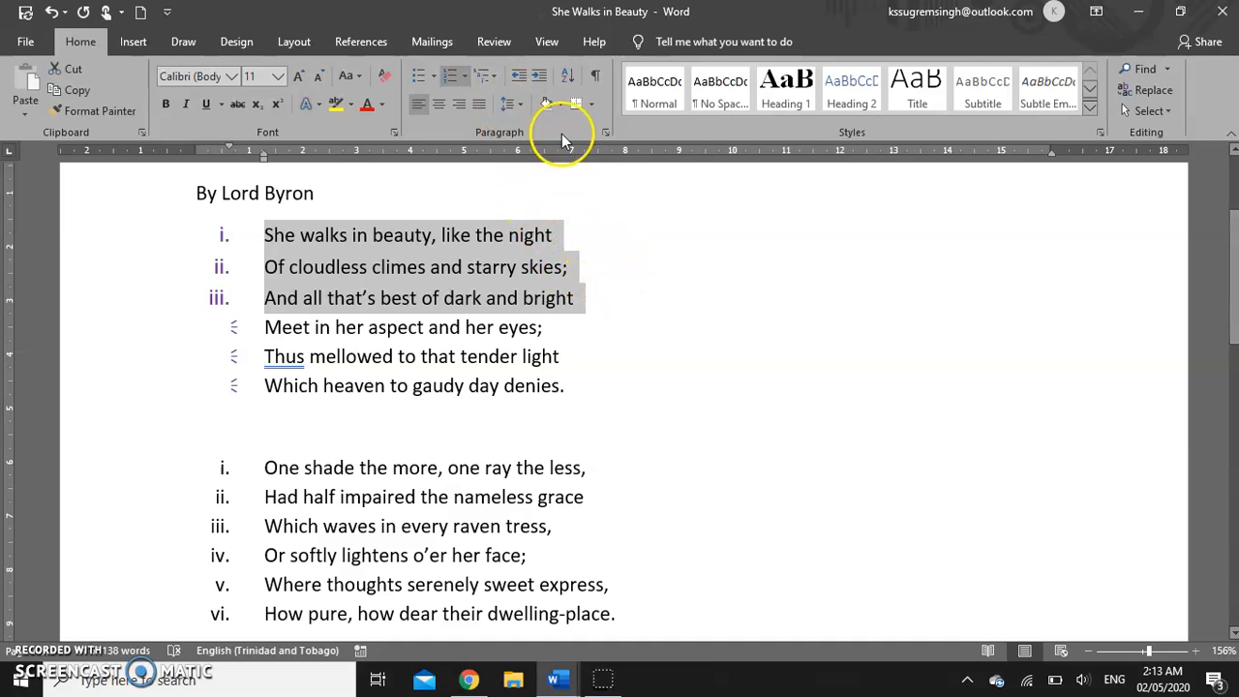
Step: Shade the first stanza's three numbered lines with Orange, Accent 2, Lighter 40%
left_click(562, 105)
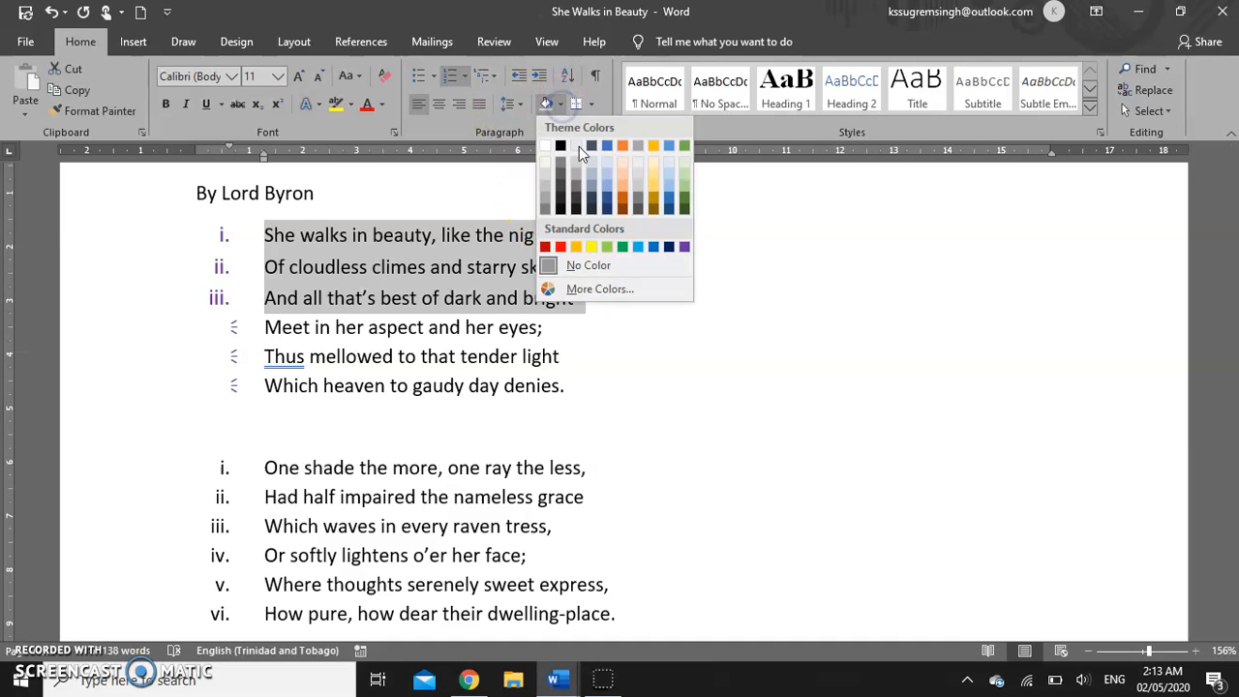
left_click(624, 191)
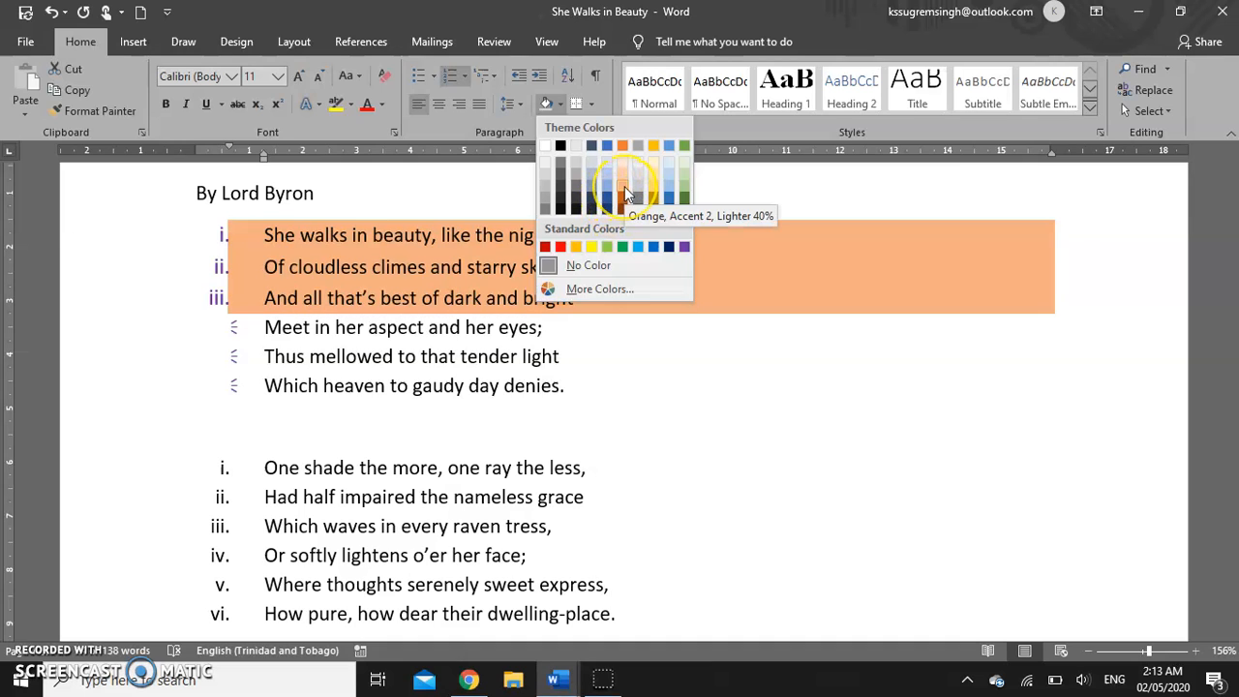
left_click(624, 191)
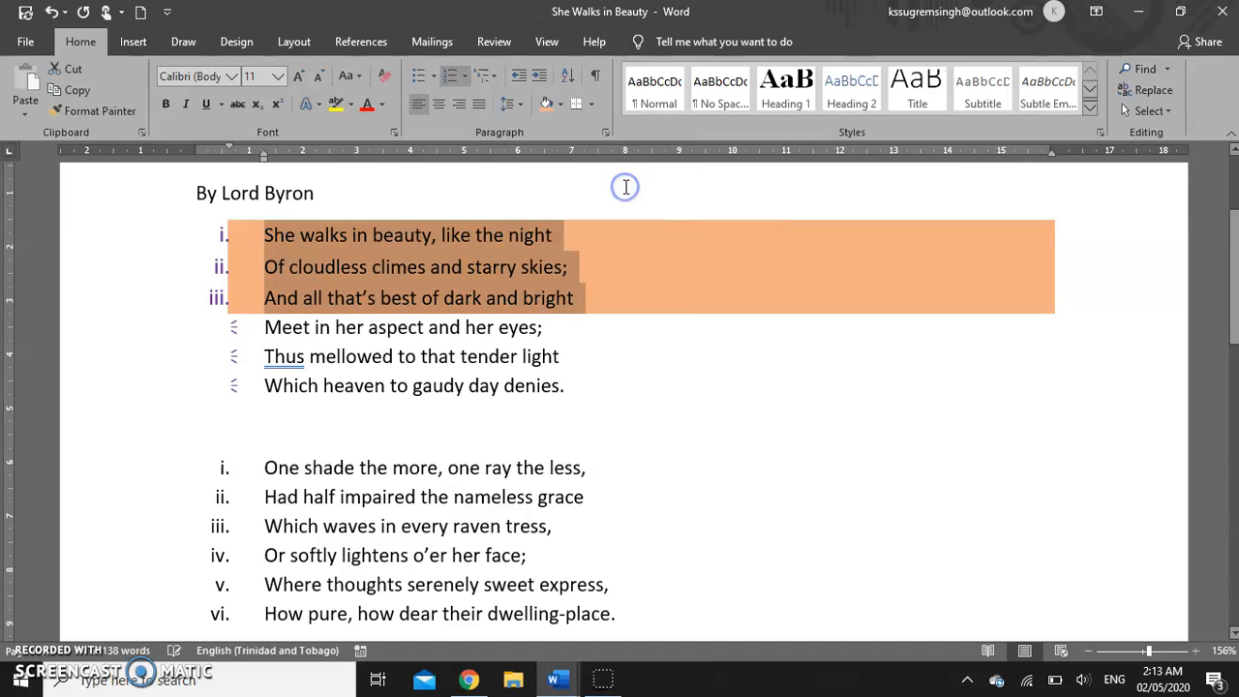
Step: Open the Borders and Shading settings for the three shaded lines and set the border color to standard dark blue
left_click(596, 107)
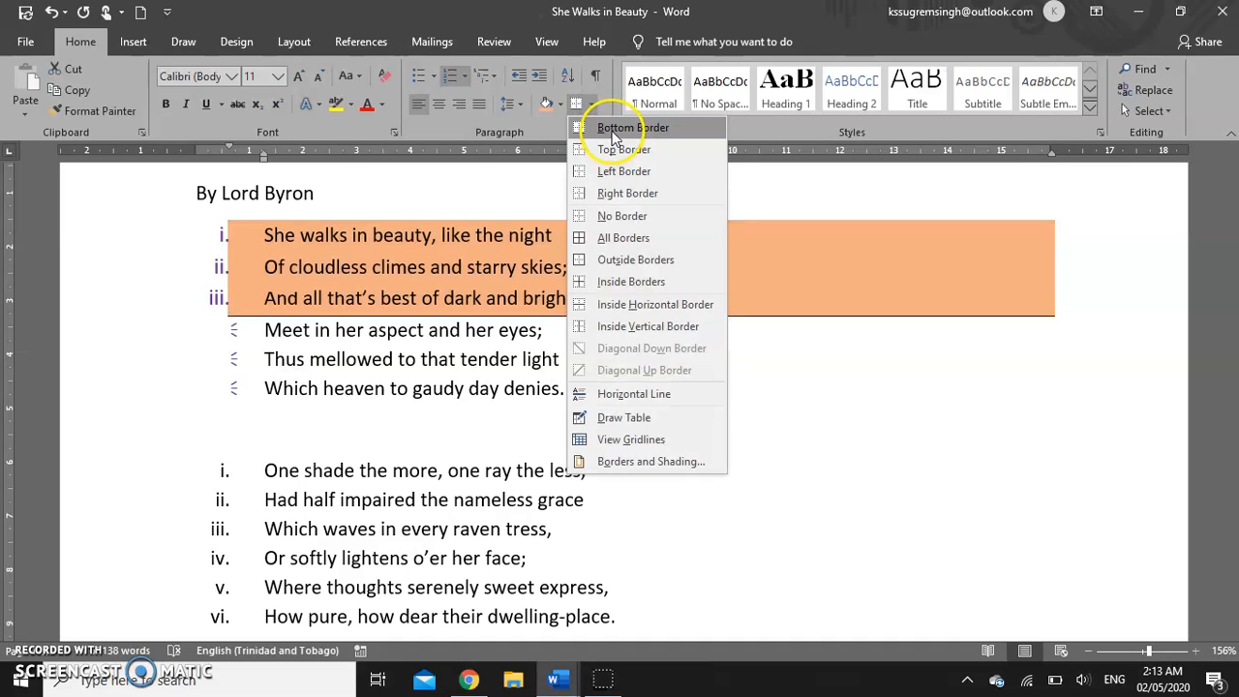
left_click(629, 194)
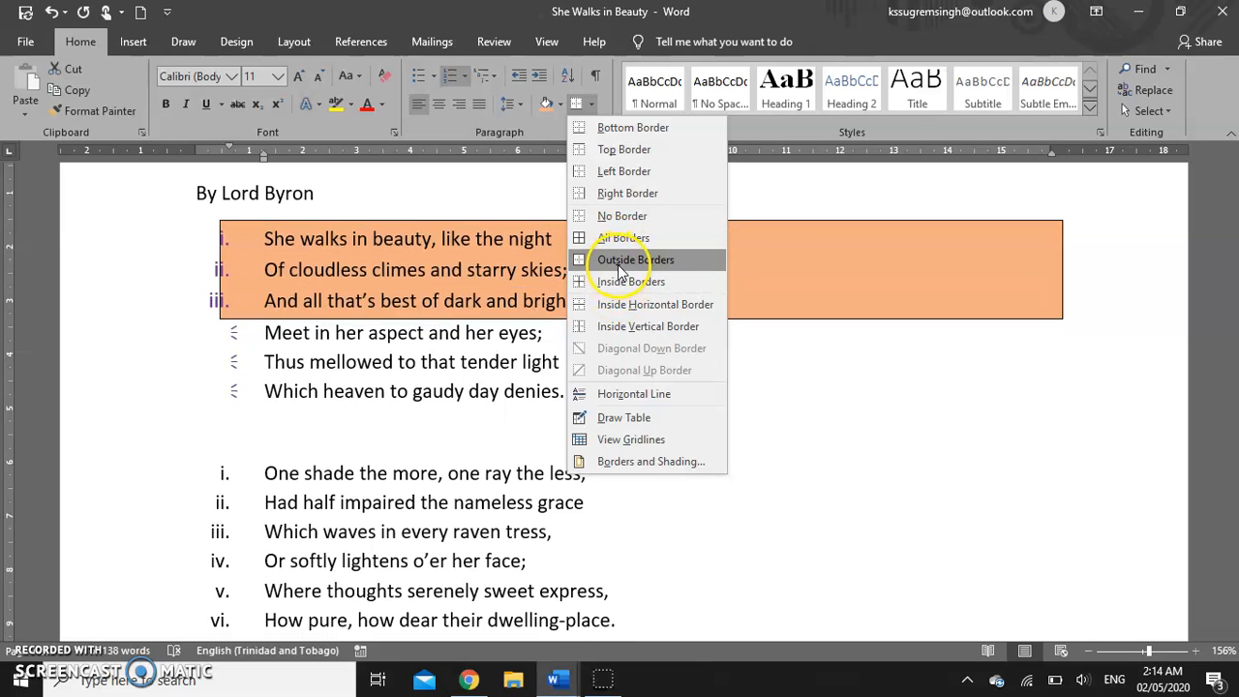
left_click(635, 460)
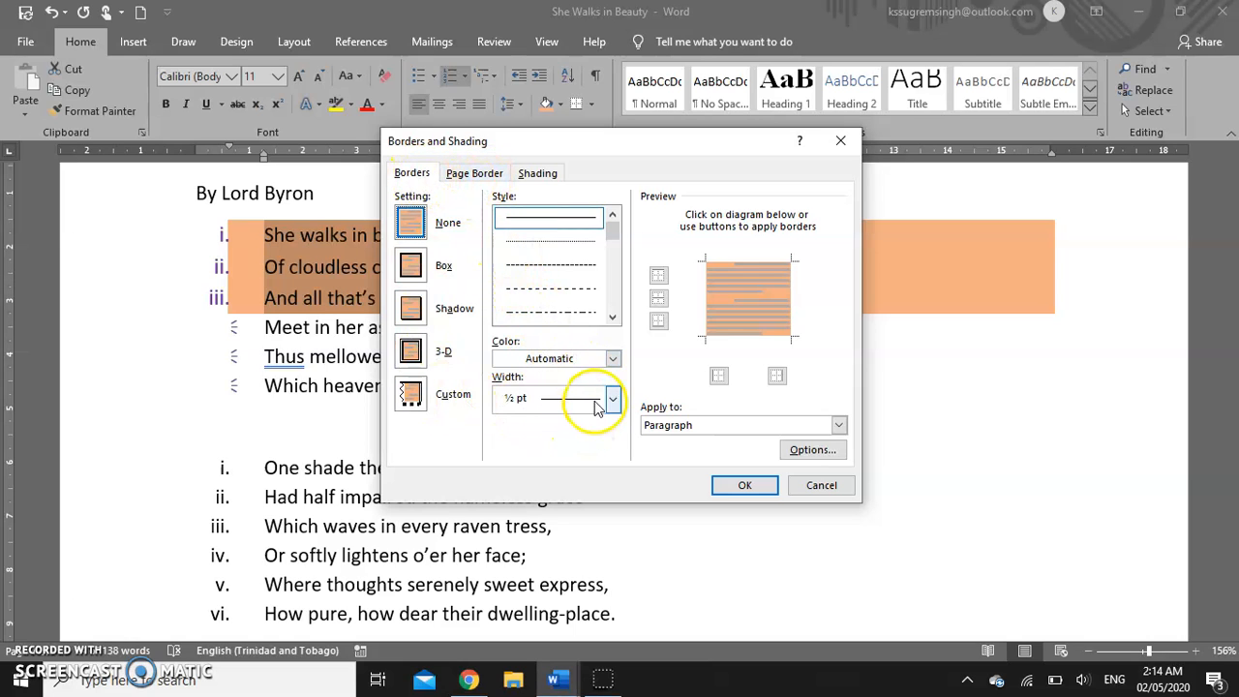
left_click(612, 360)
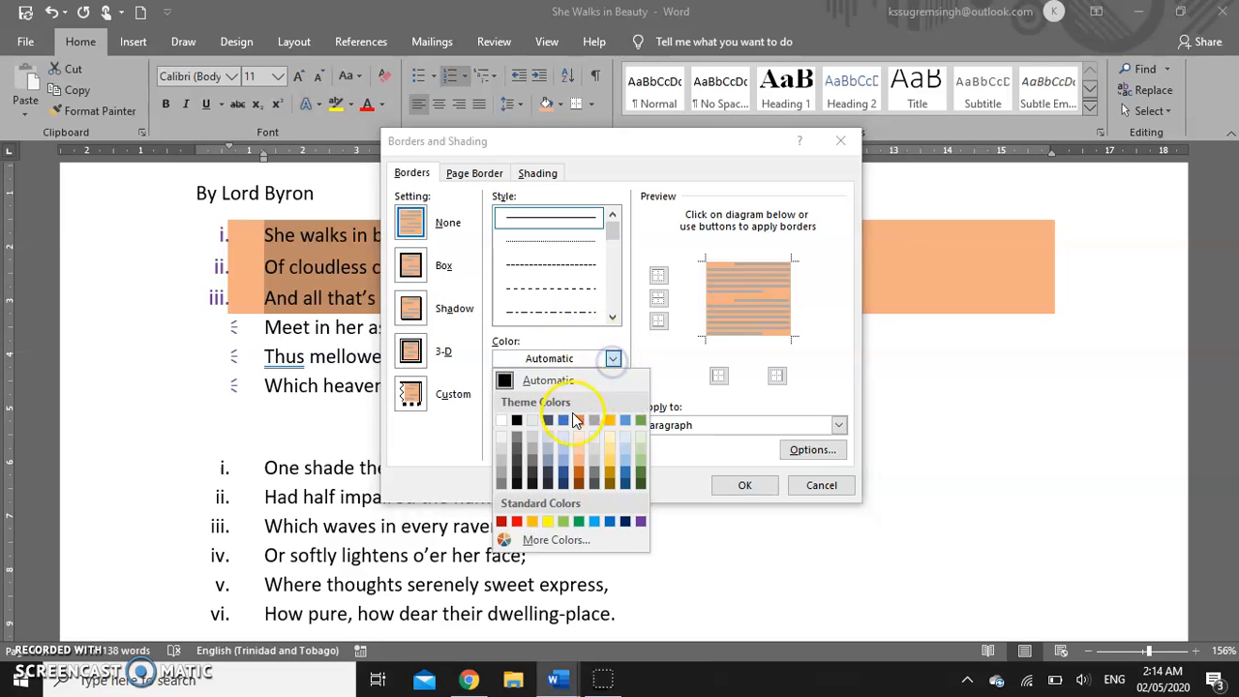
left_click(608, 452)
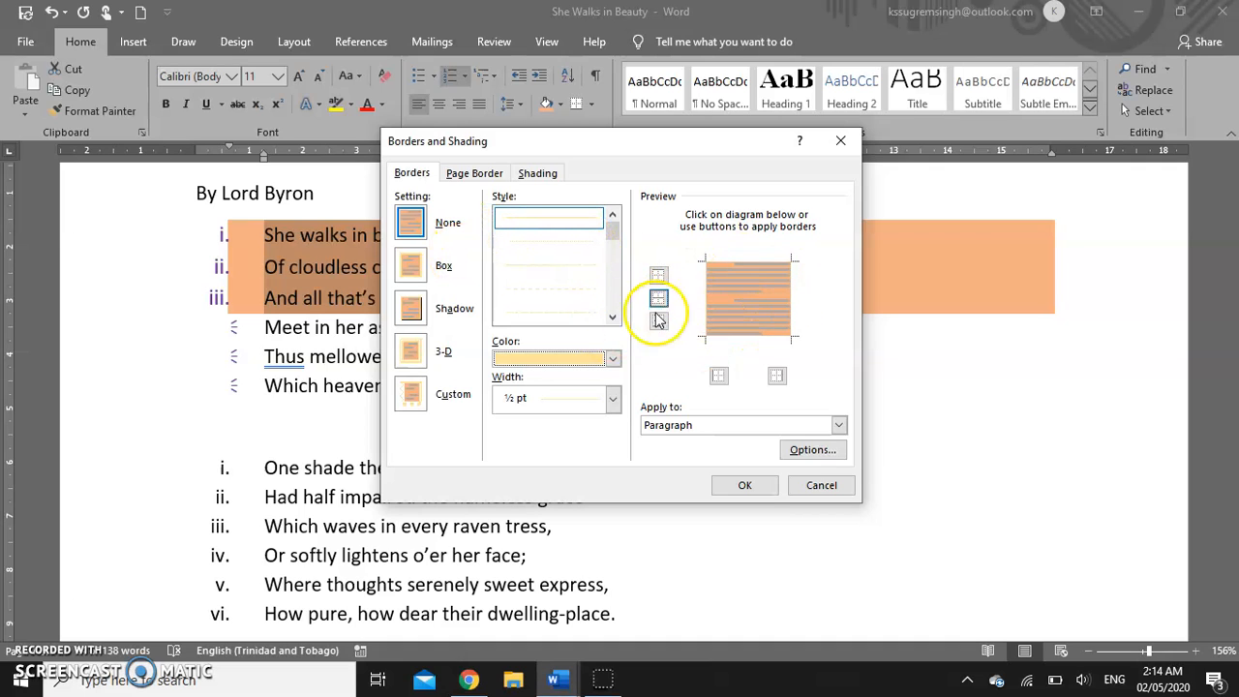
left_click(613, 358)
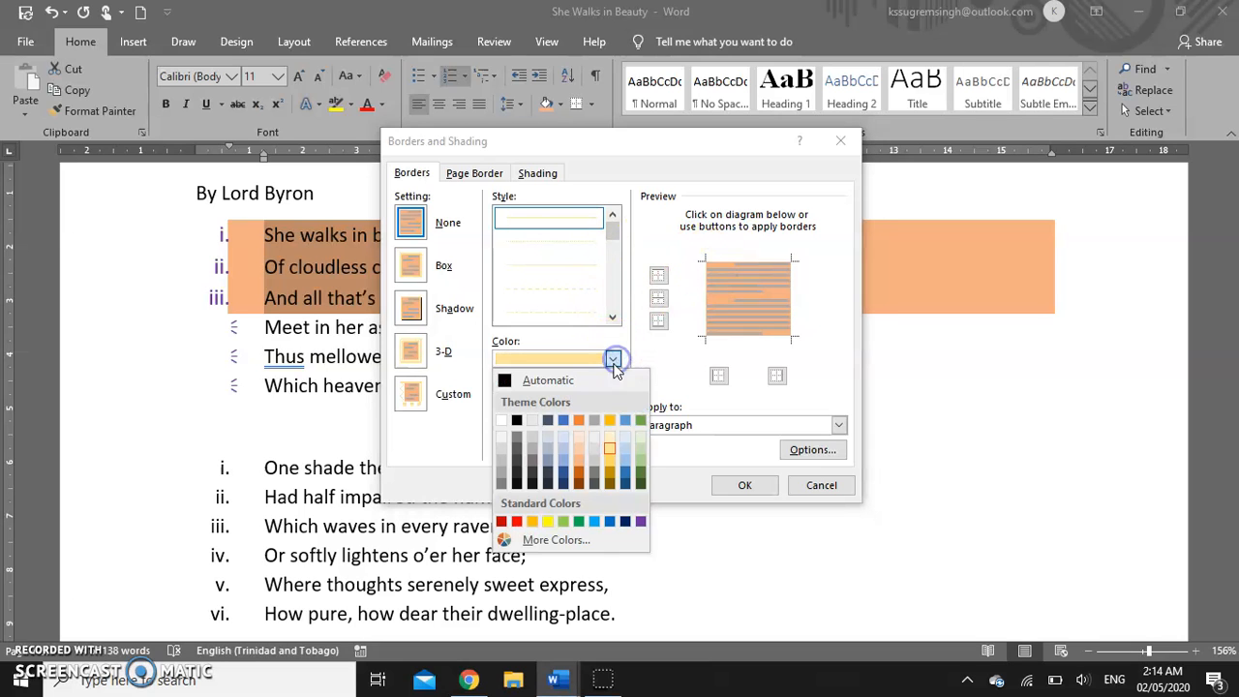
left_click(626, 520)
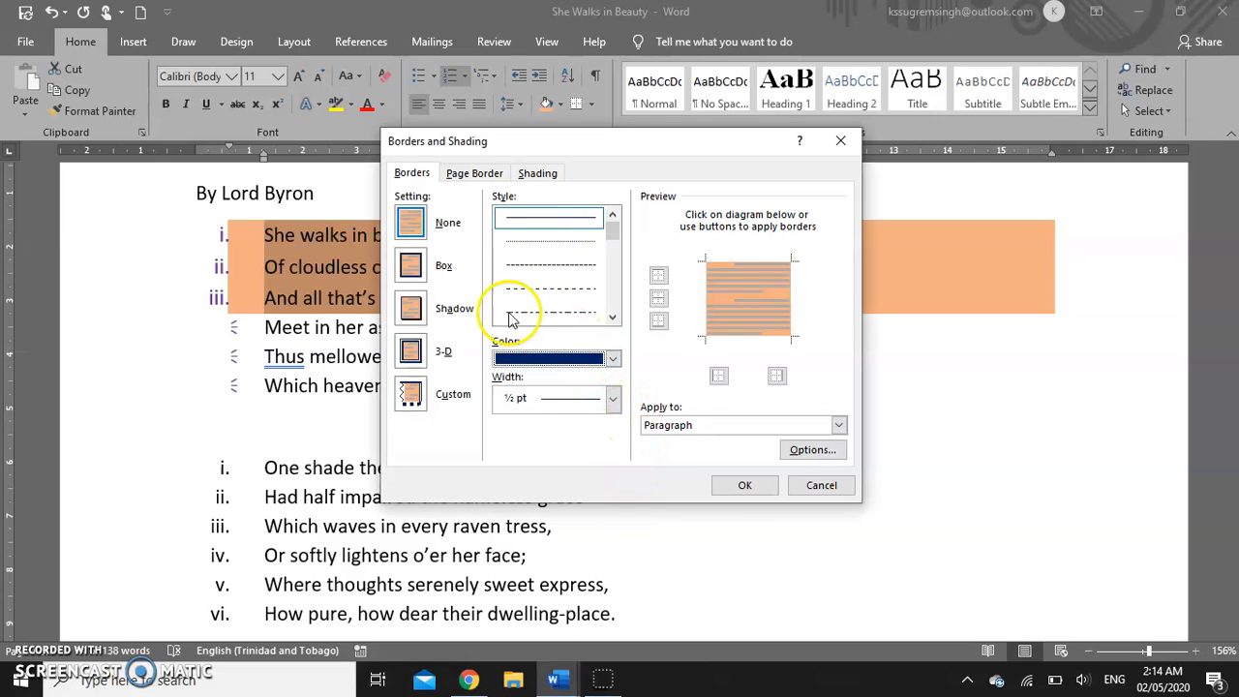
Step: Choose the 3-D border setting with a 2 ¼ pt width and apply it to the three shaded lines
left_click(410, 351)
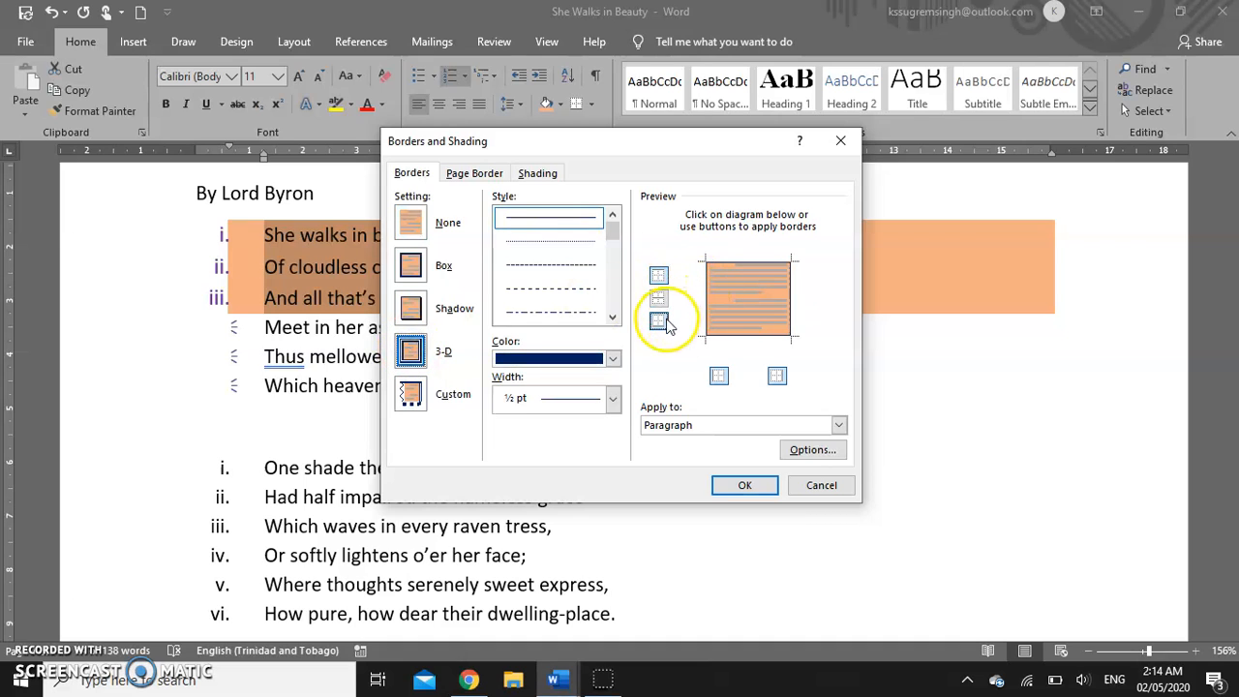
left_click(612, 398)
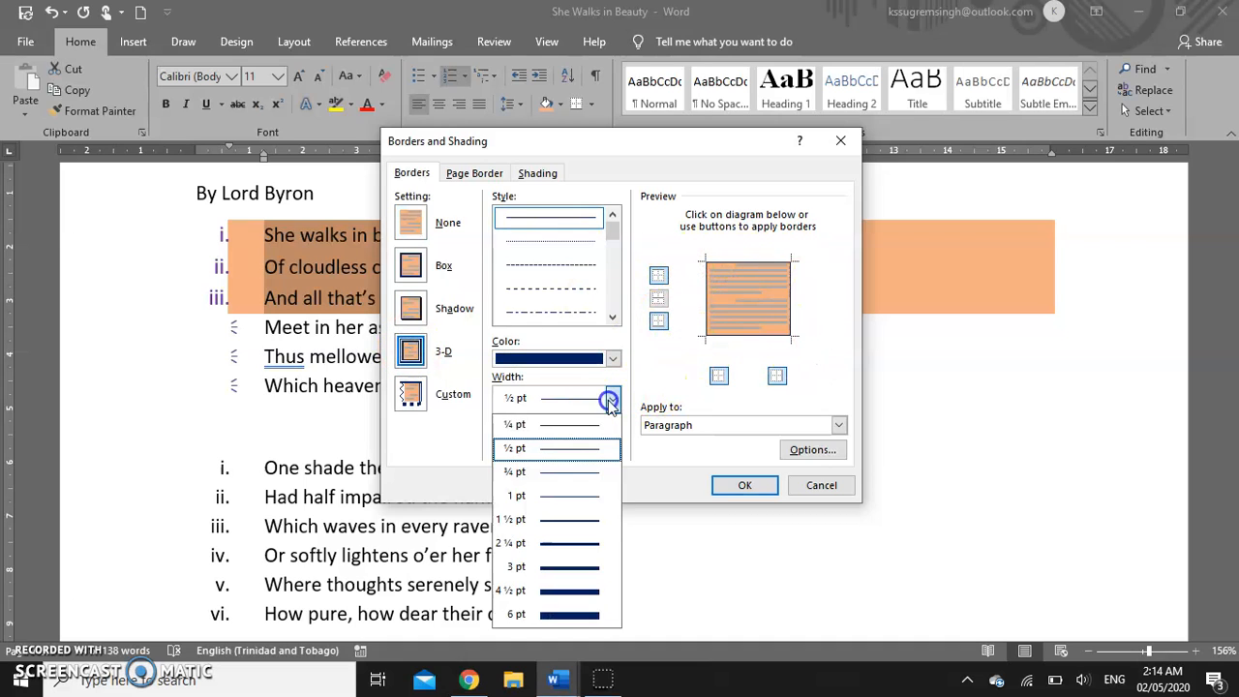
left_click(575, 543)
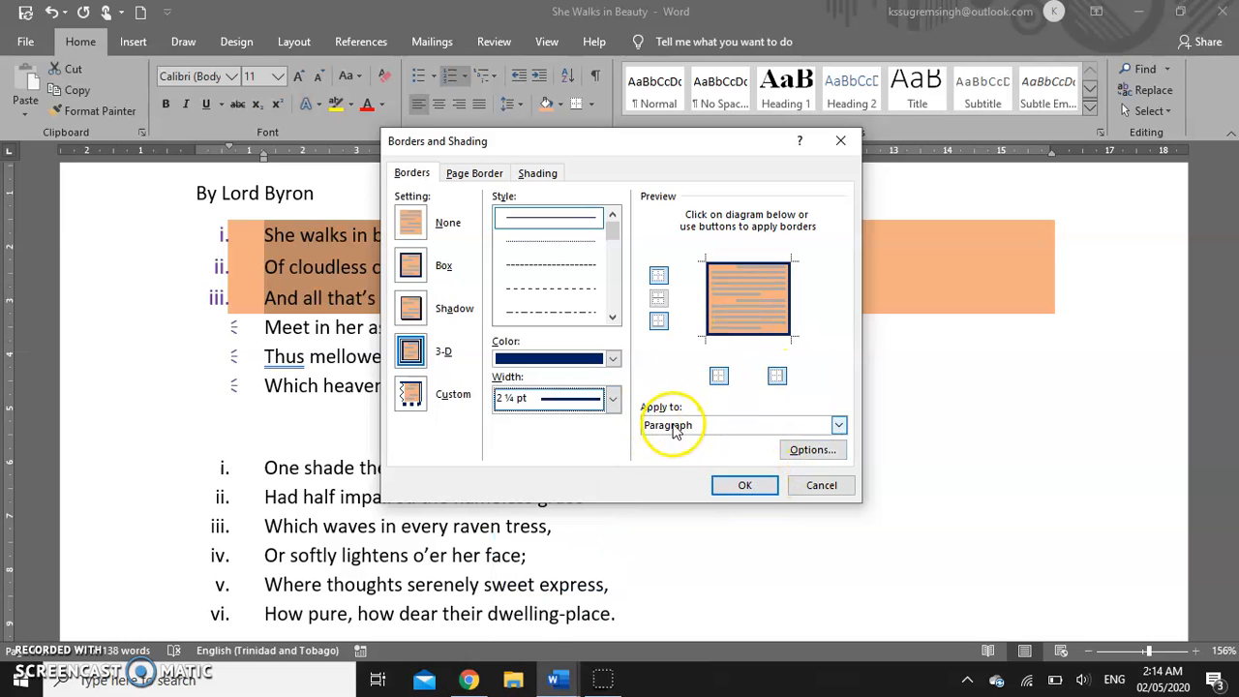
left_click(737, 487)
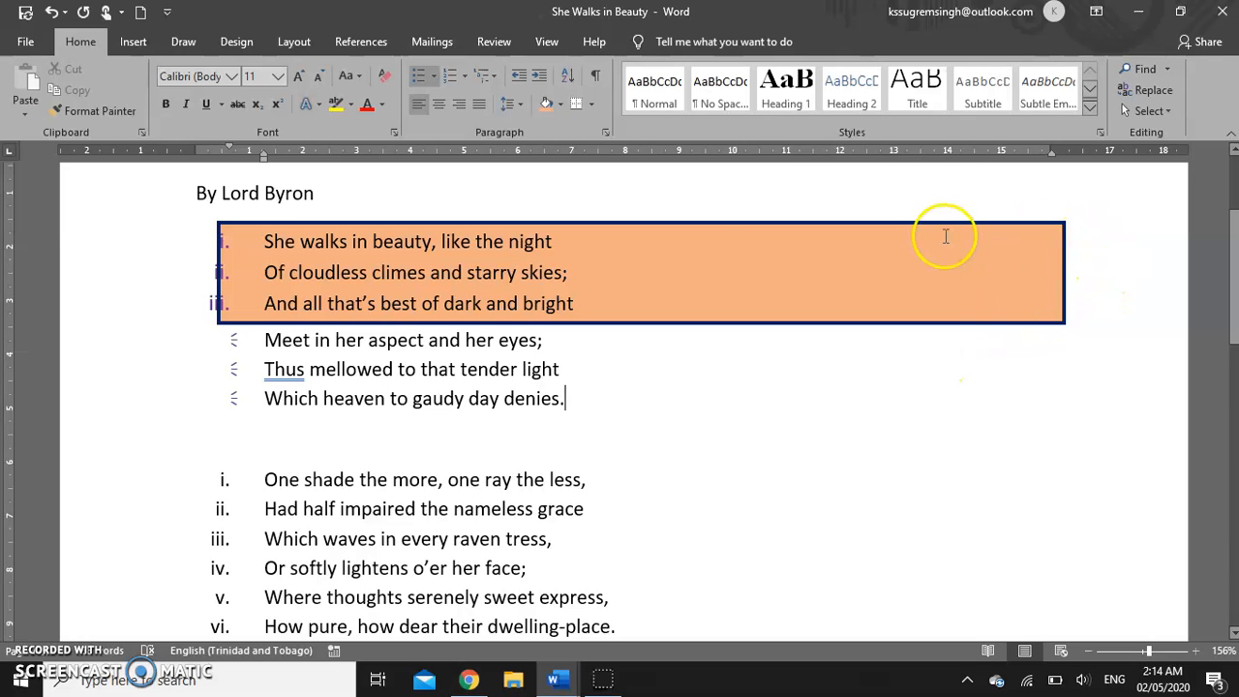
Step: Sort the second stanza's six numbered lines by paragraph as text in descending order, and undo the sort
scroll(277, 470, "down", 2)
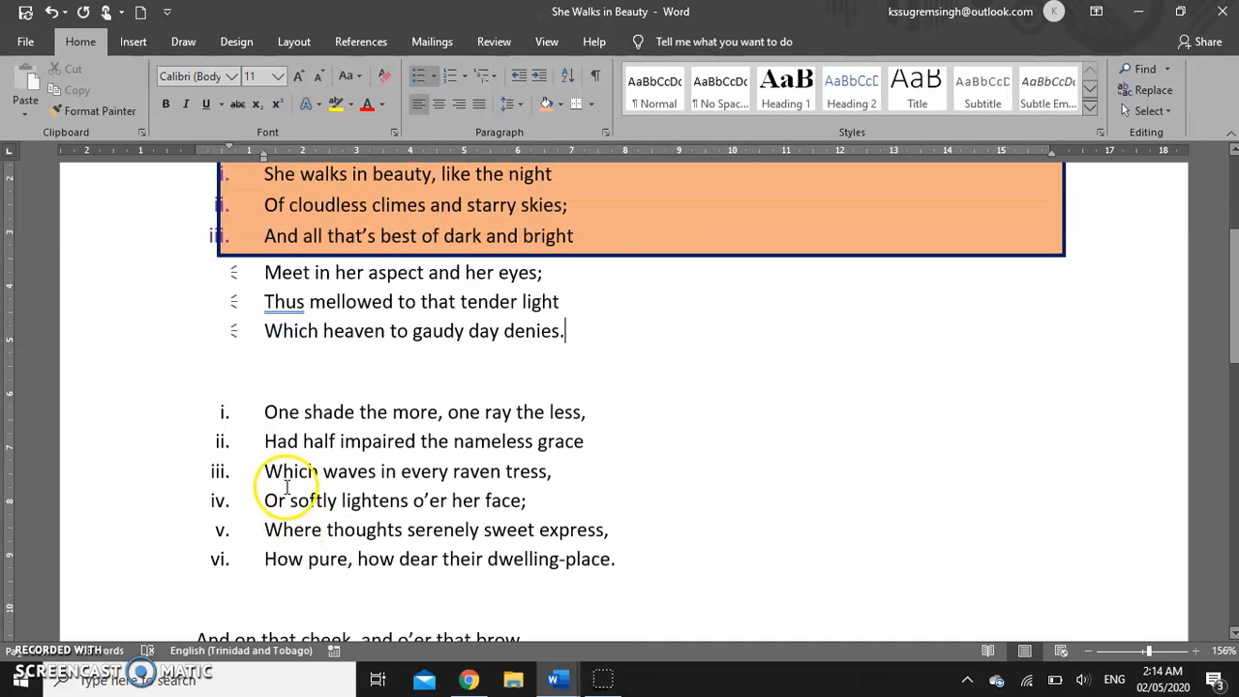
left_click_drag(264, 413, 617, 558)
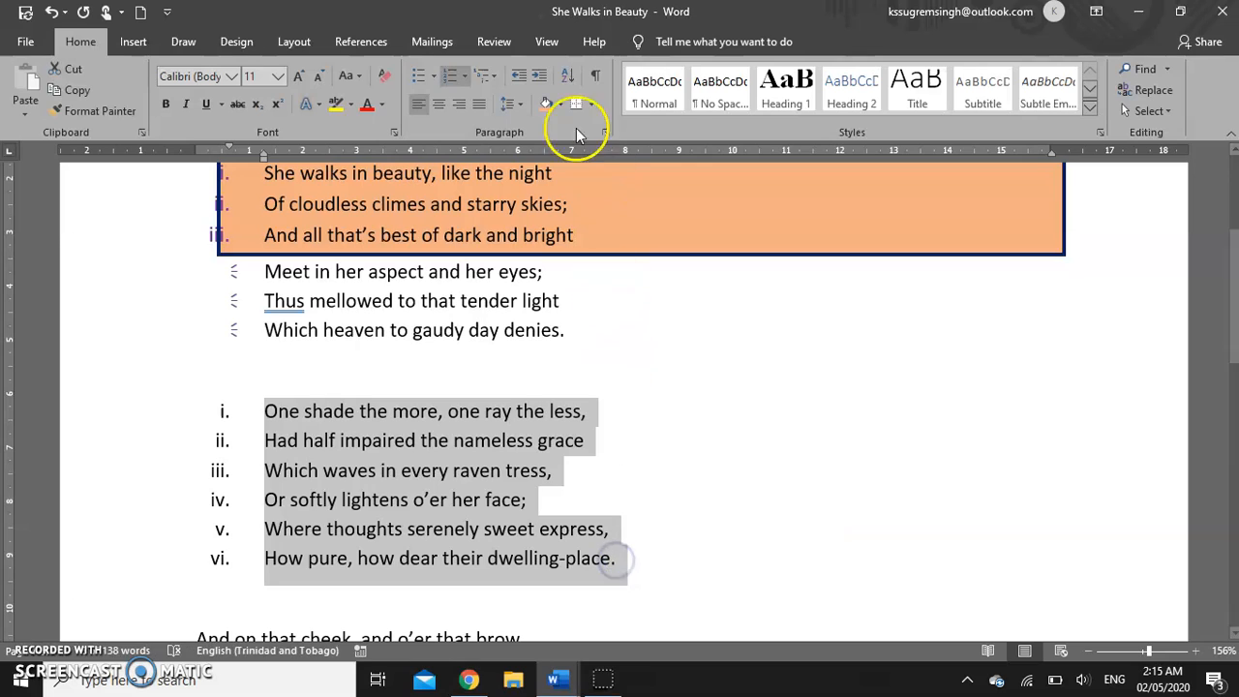
left_click(571, 79)
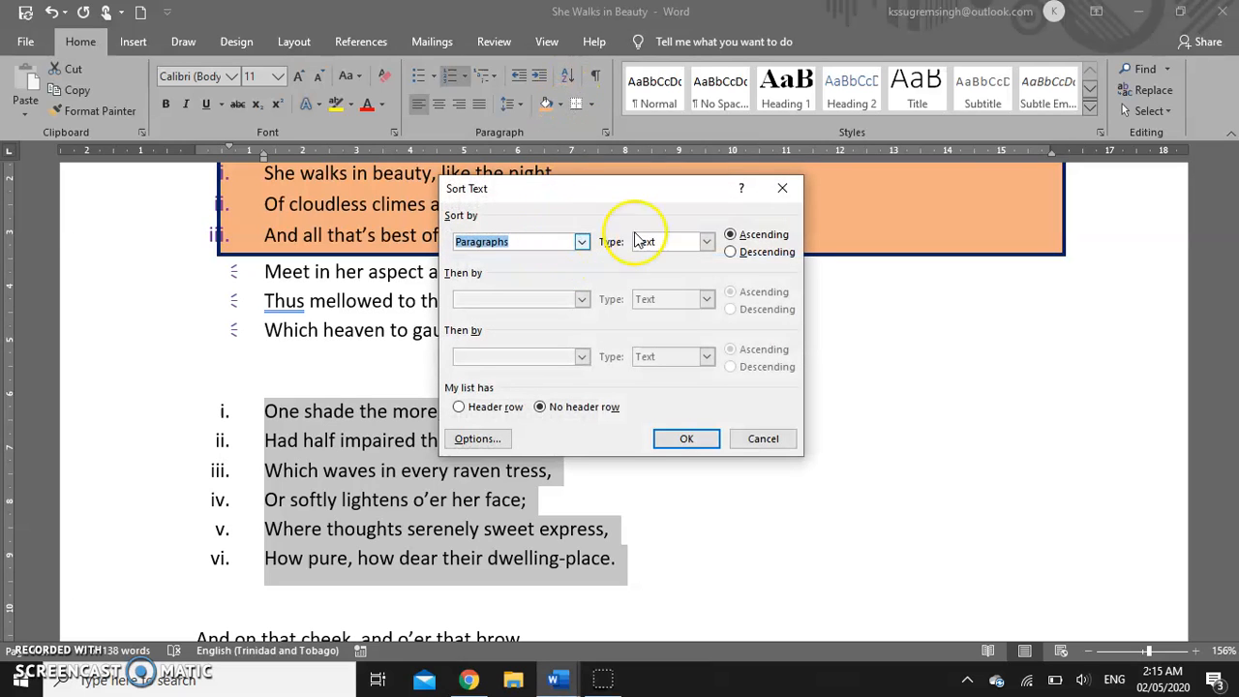
left_click(730, 253)
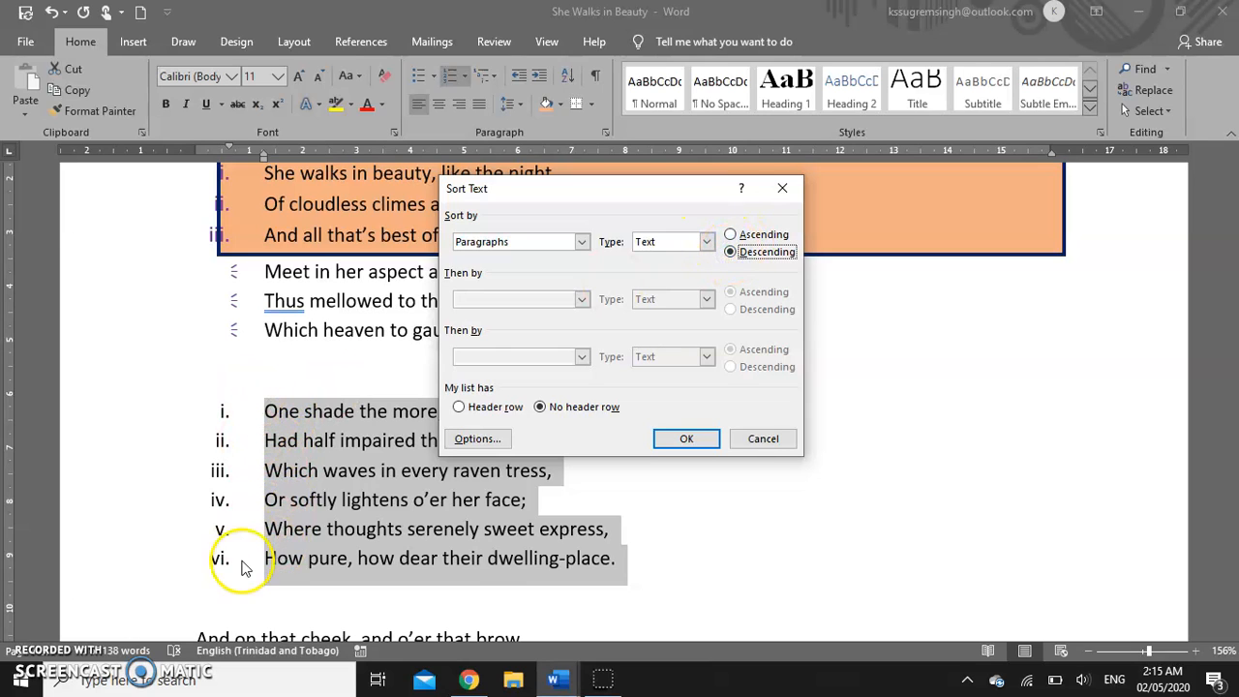
left_click(684, 440)
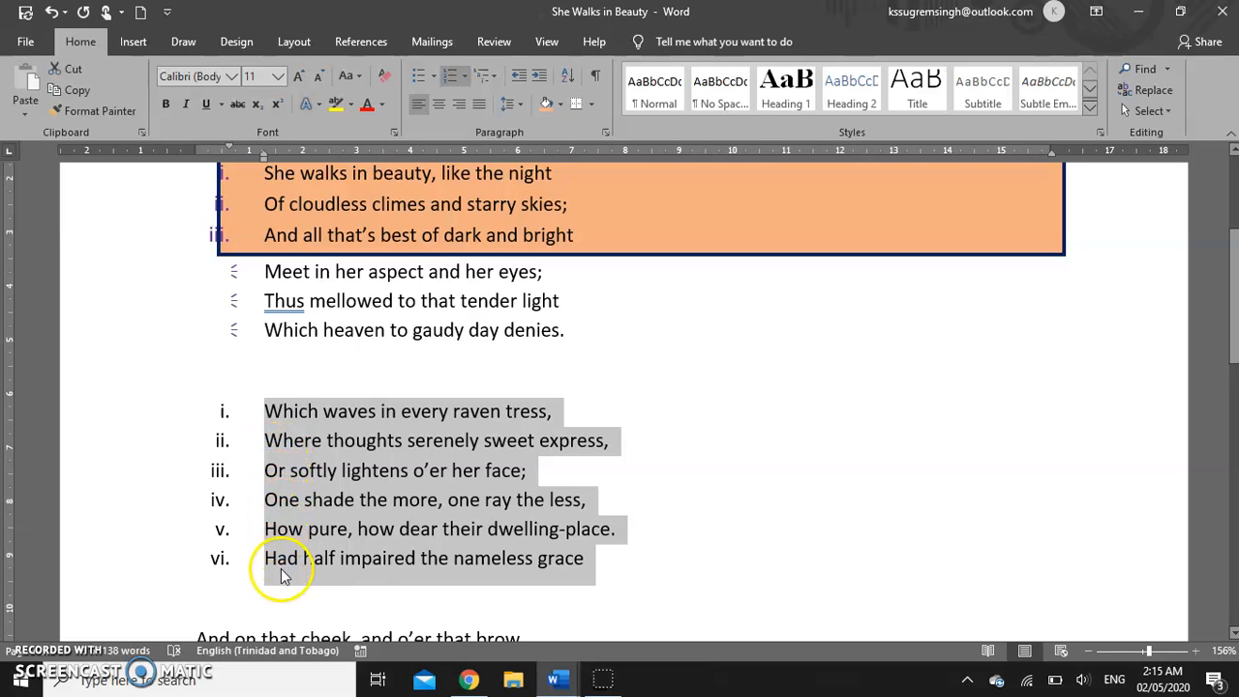
left_click(52, 12)
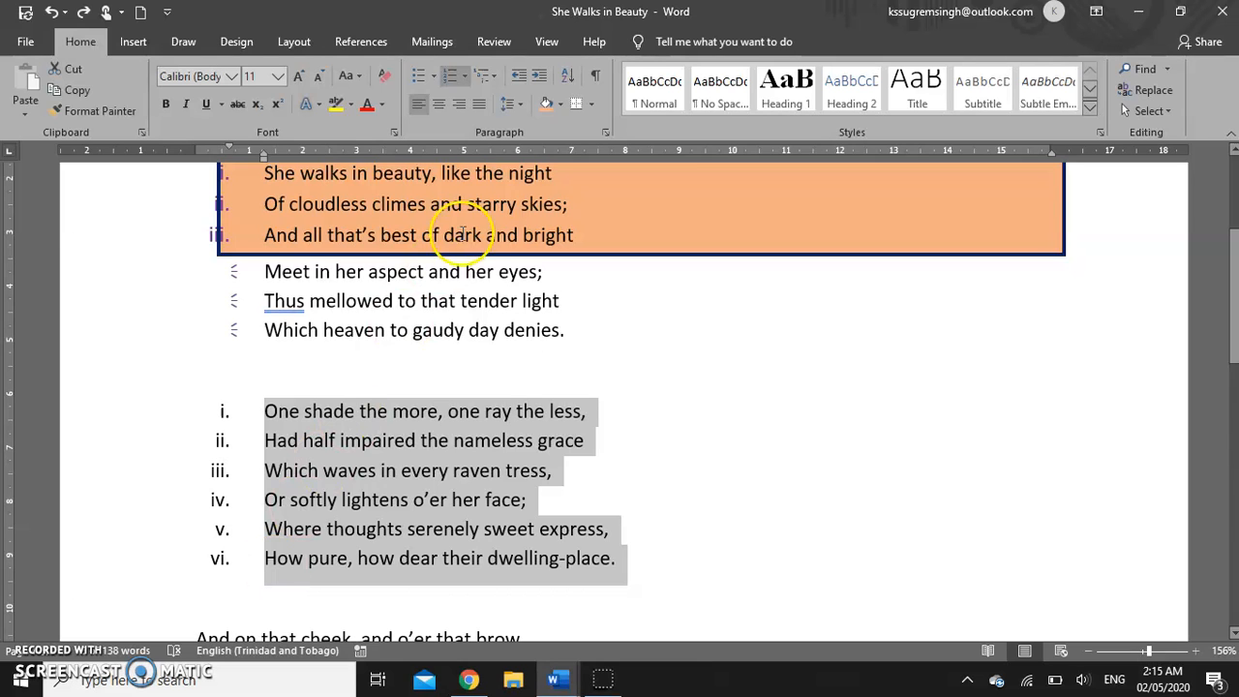
Step: Sort the second stanza's six numbered lines by paragraph as text in ascending order, and undo the sort
left_click(567, 75)
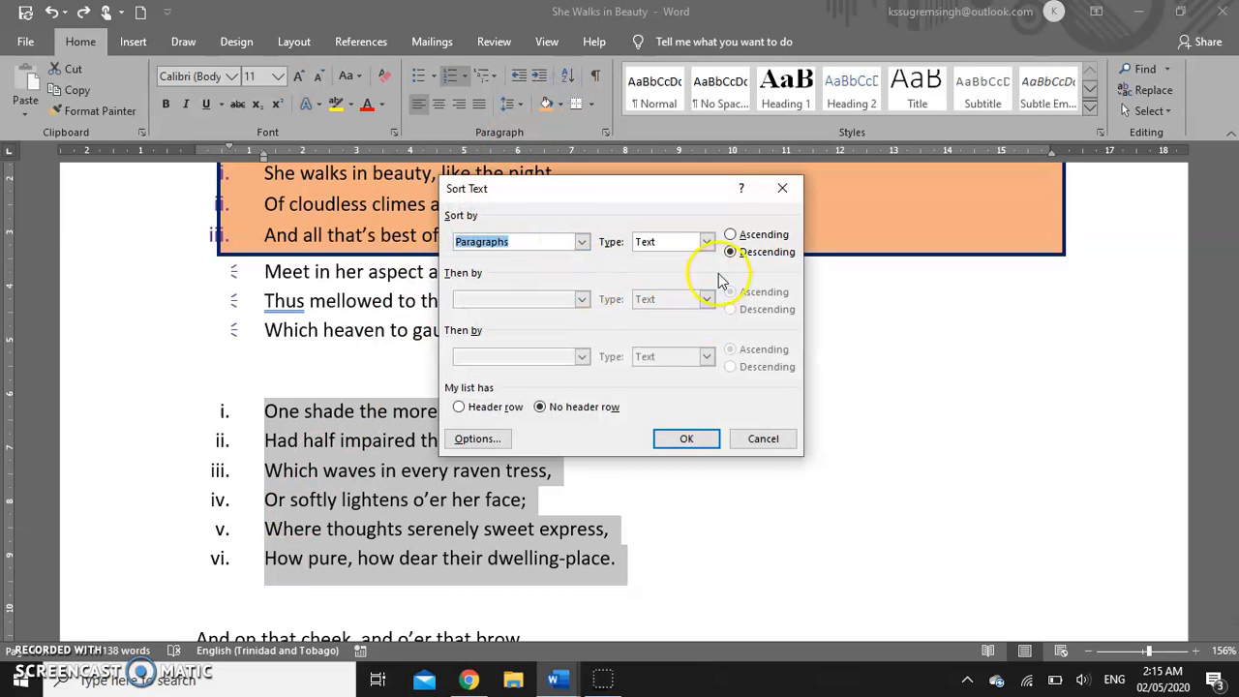
left_click(730, 234)
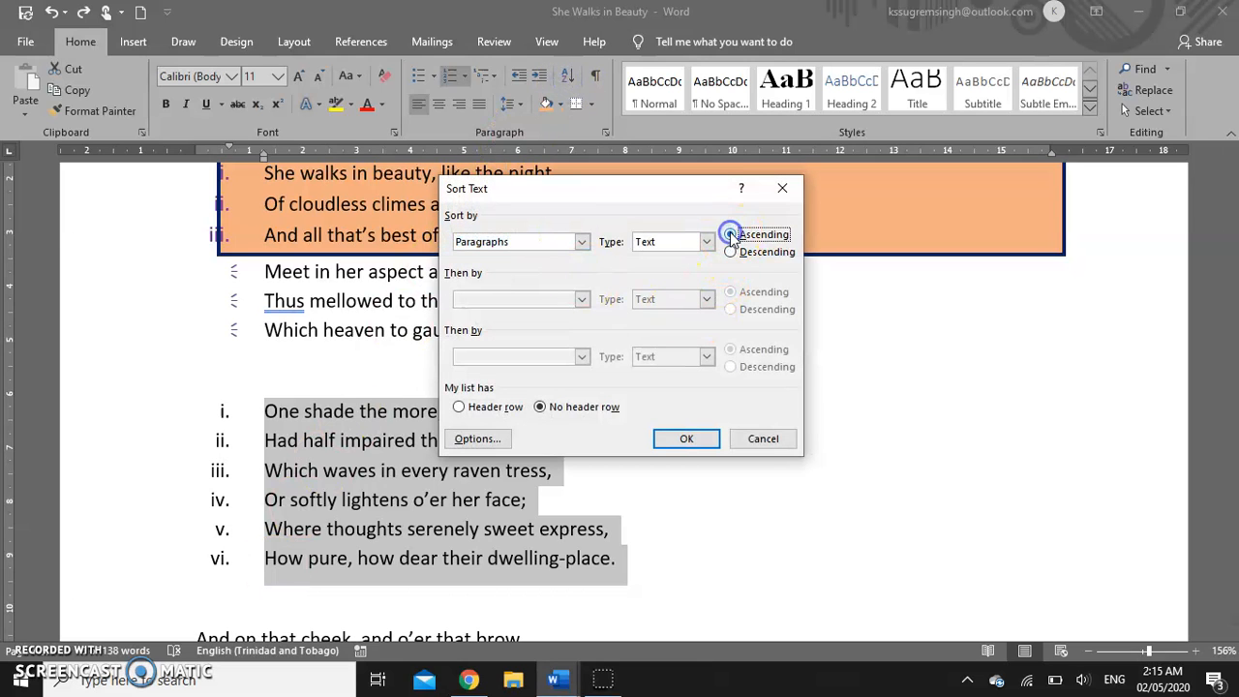
left_click(686, 440)
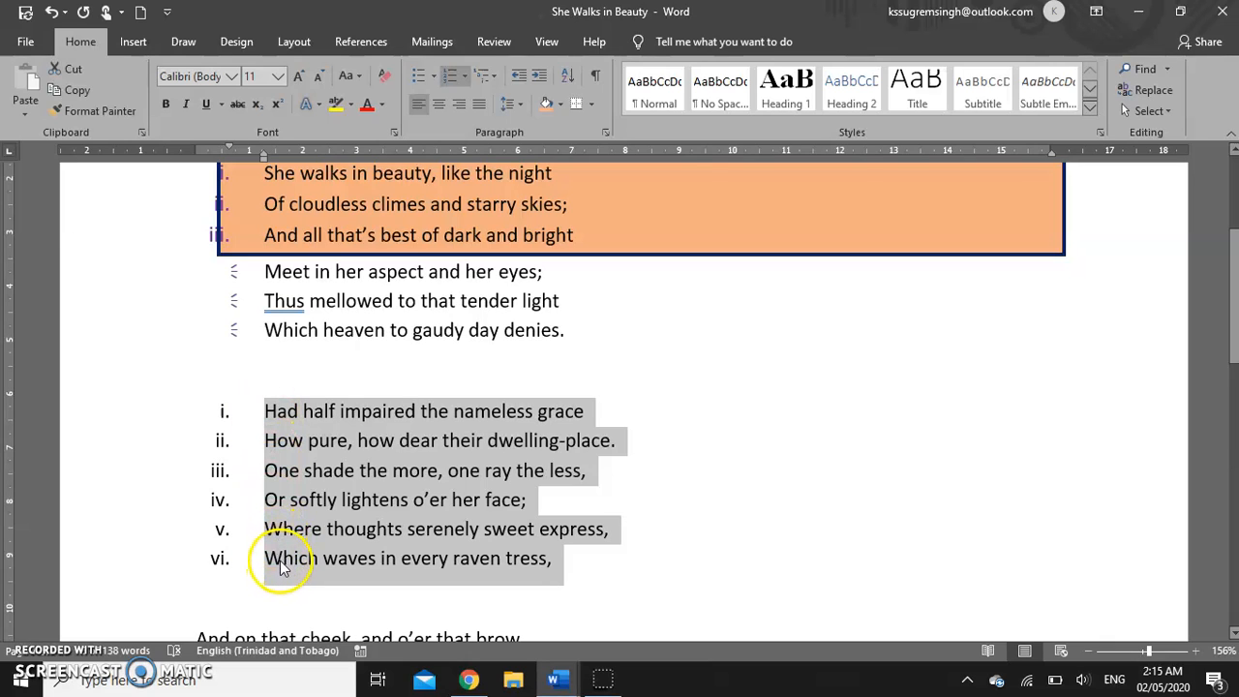
left_click(51, 13)
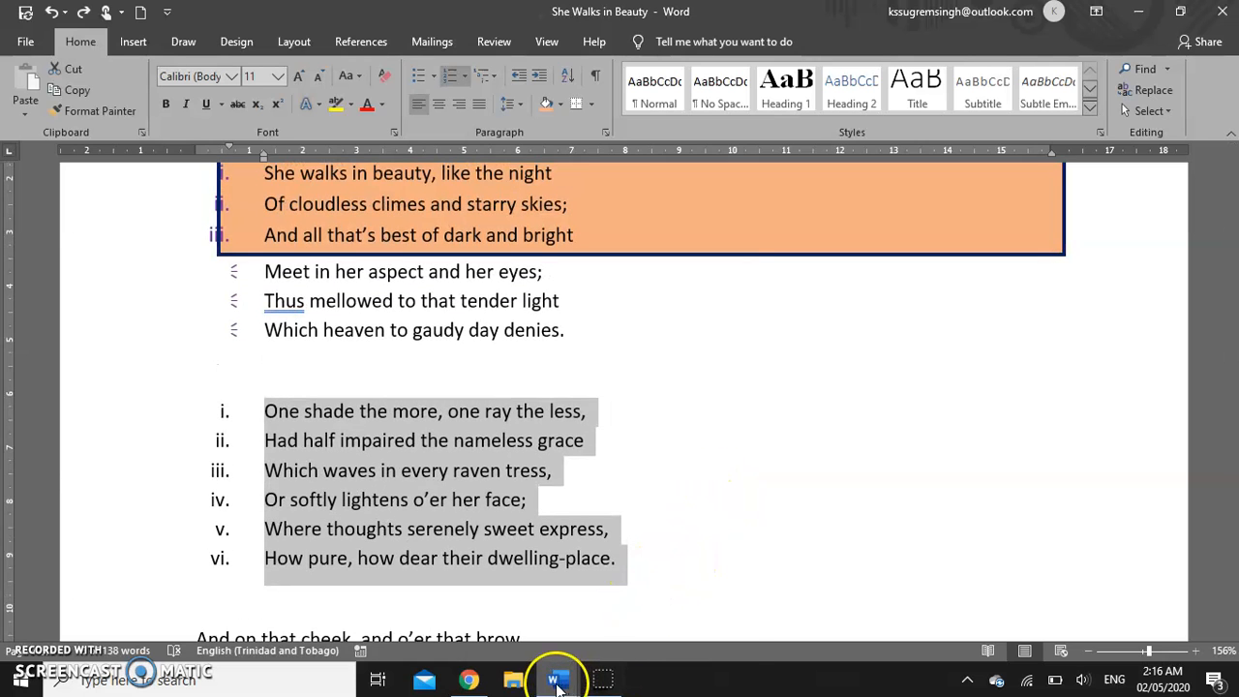
Step: Switch to the story document about the last day of school and set all its text to Bookman Old Style, size 12
mouse_move(556, 682)
left_click(653, 605)
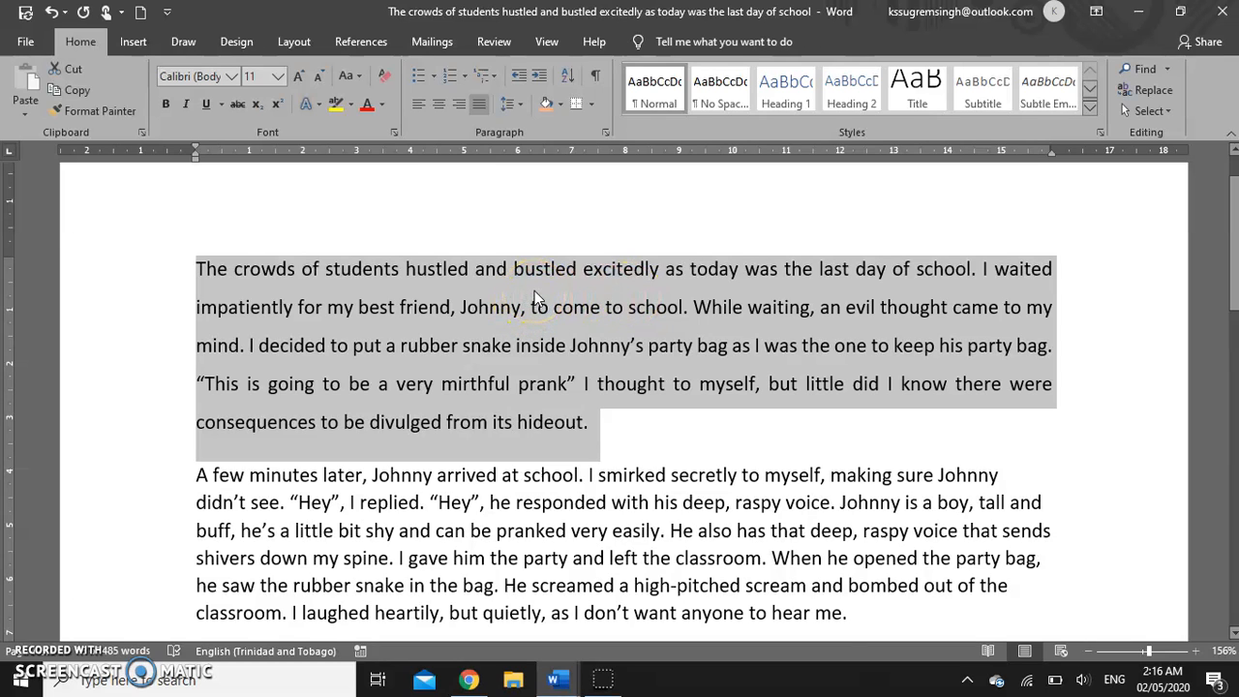
key("ctrl+a")
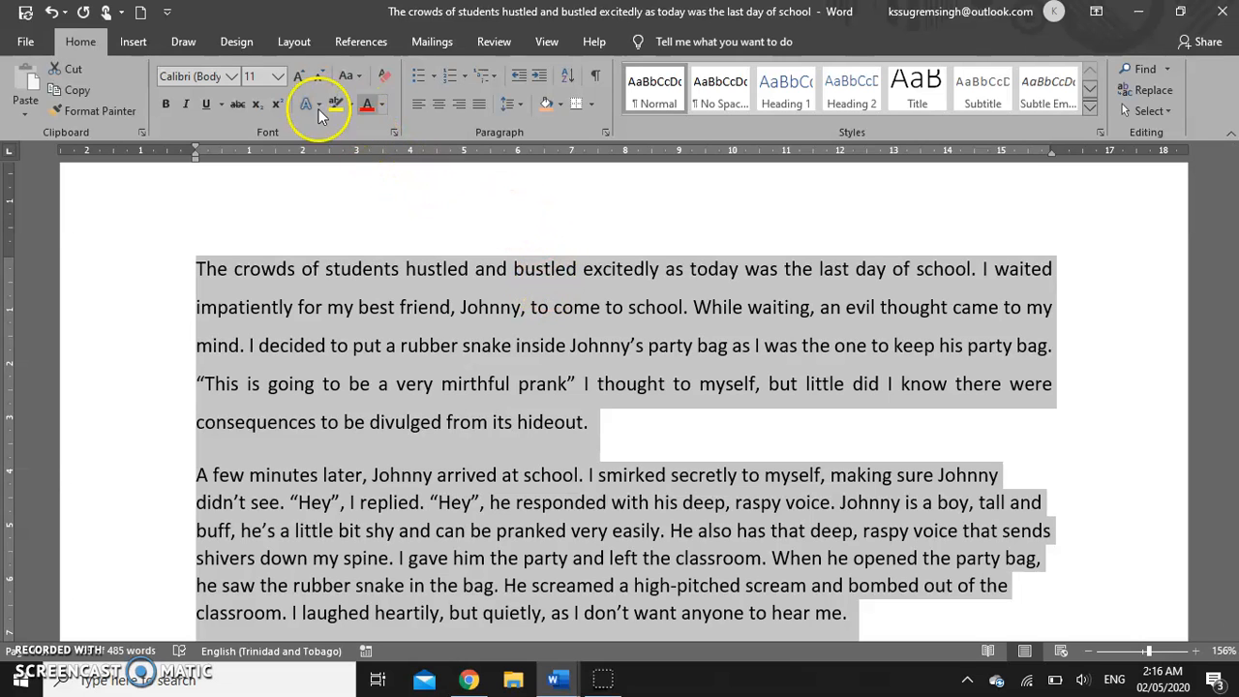
left_click(235, 76)
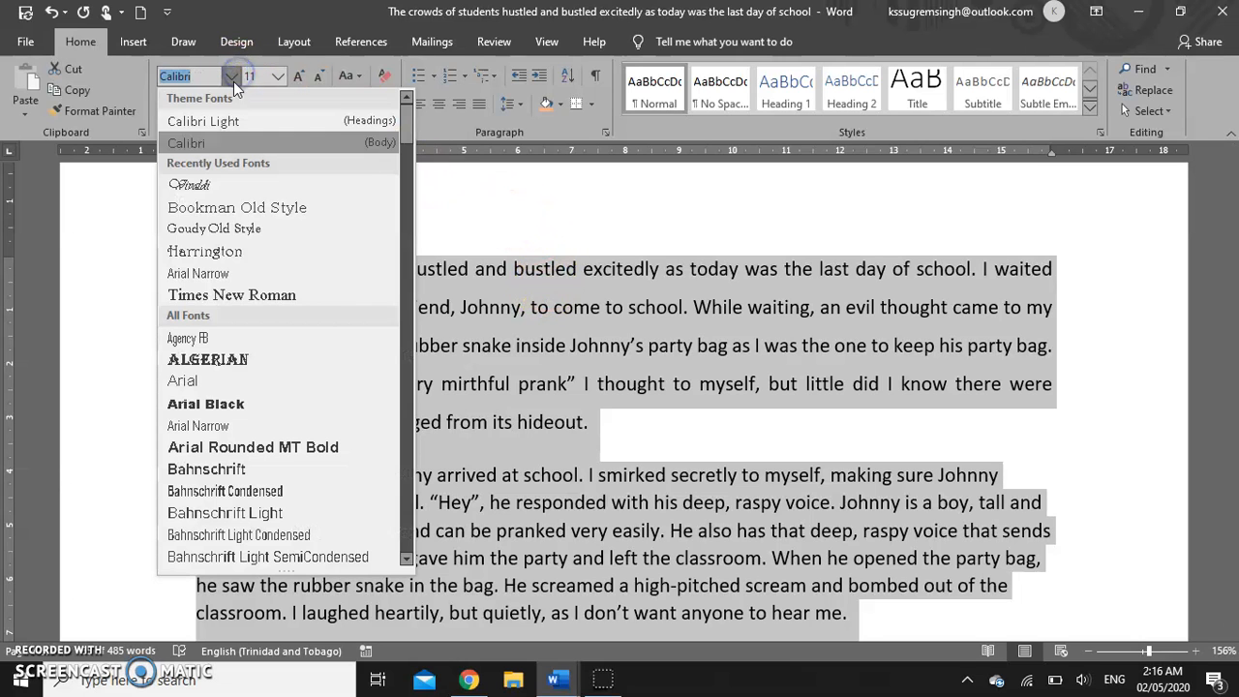
left_click(252, 208)
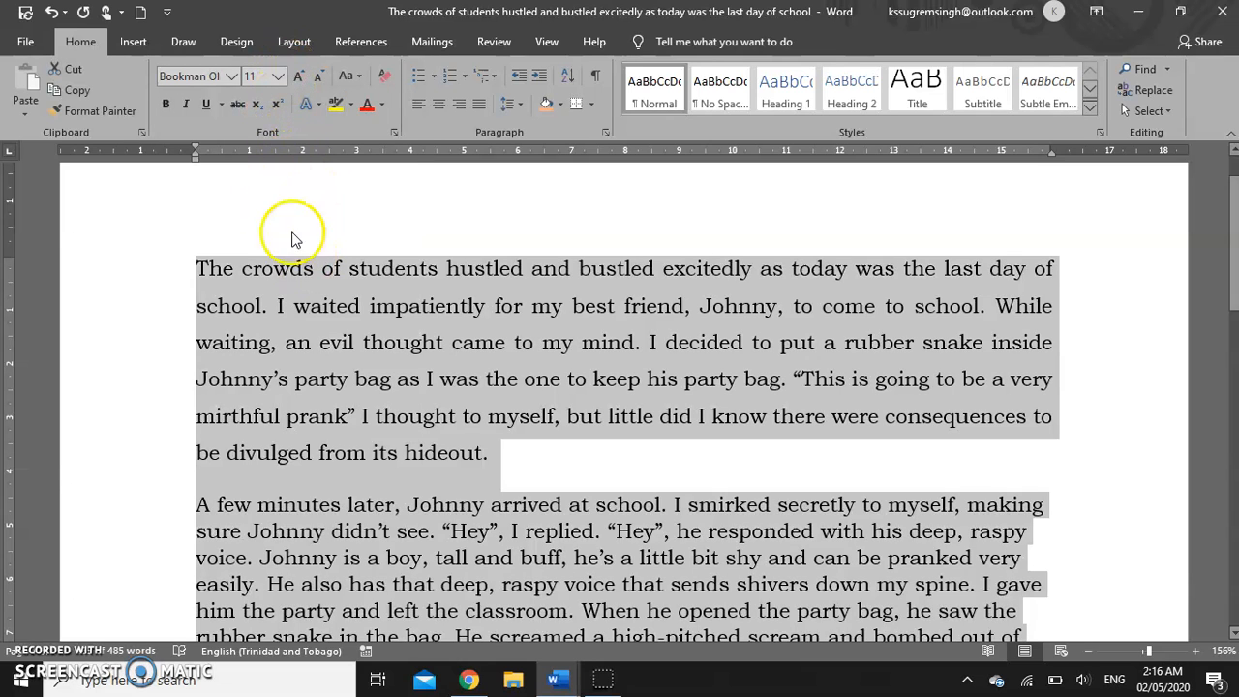
left_click(277, 81)
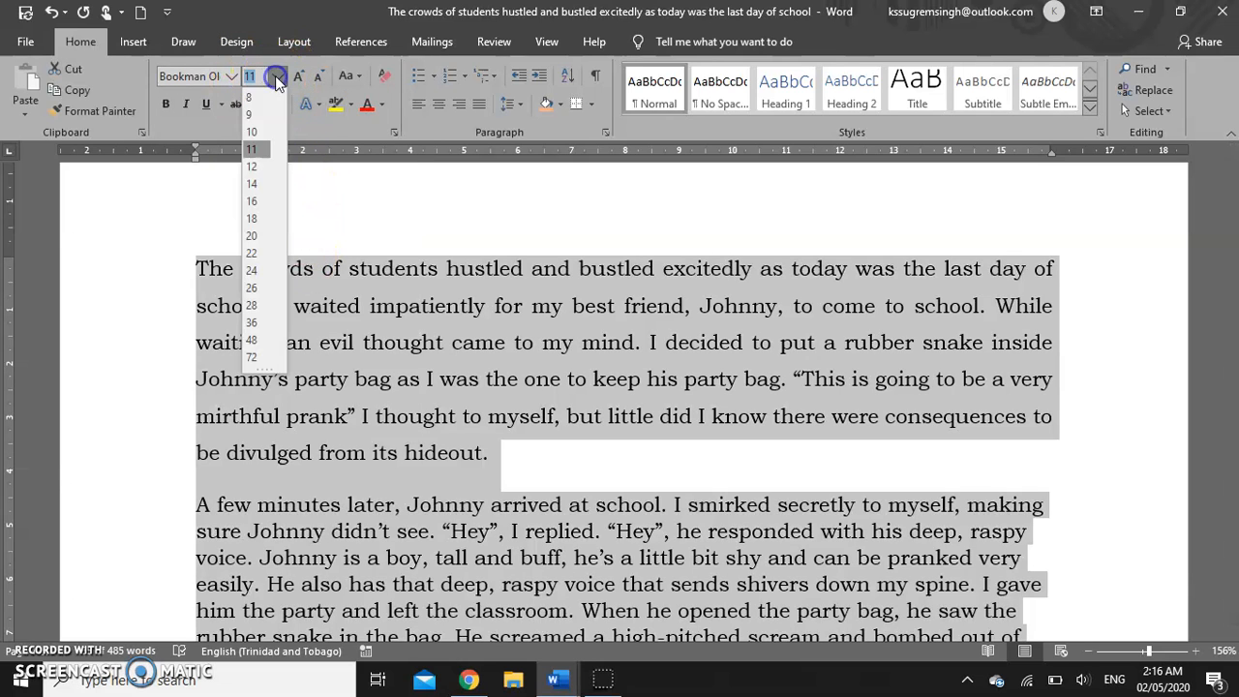
left_click(263, 168)
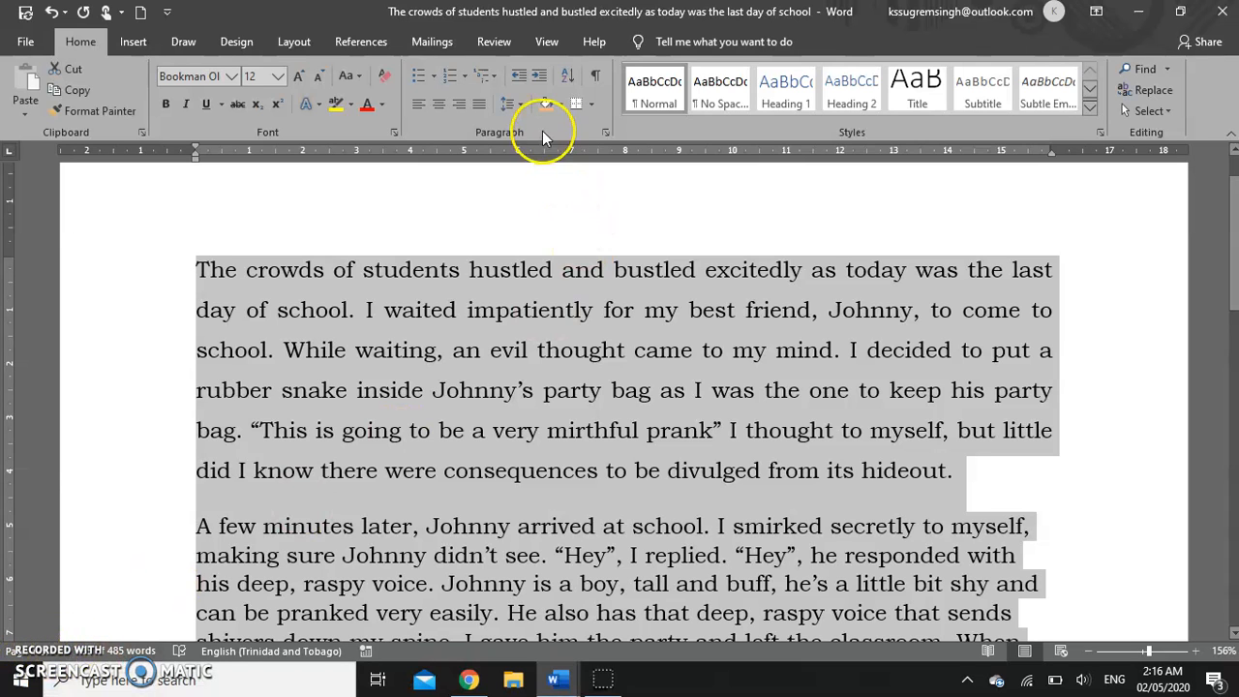
Step: Set the line spacing of the whole story to 2.0 and look through the reformatted pages
left_click(522, 107)
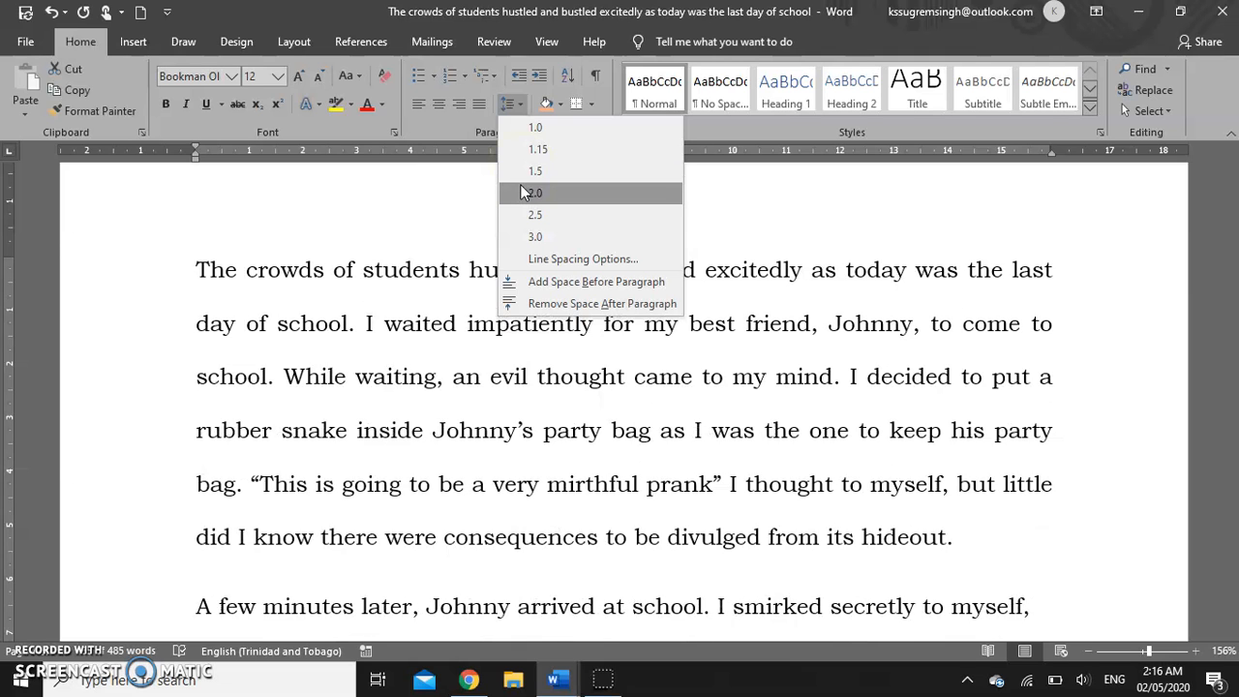
left_click(522, 193)
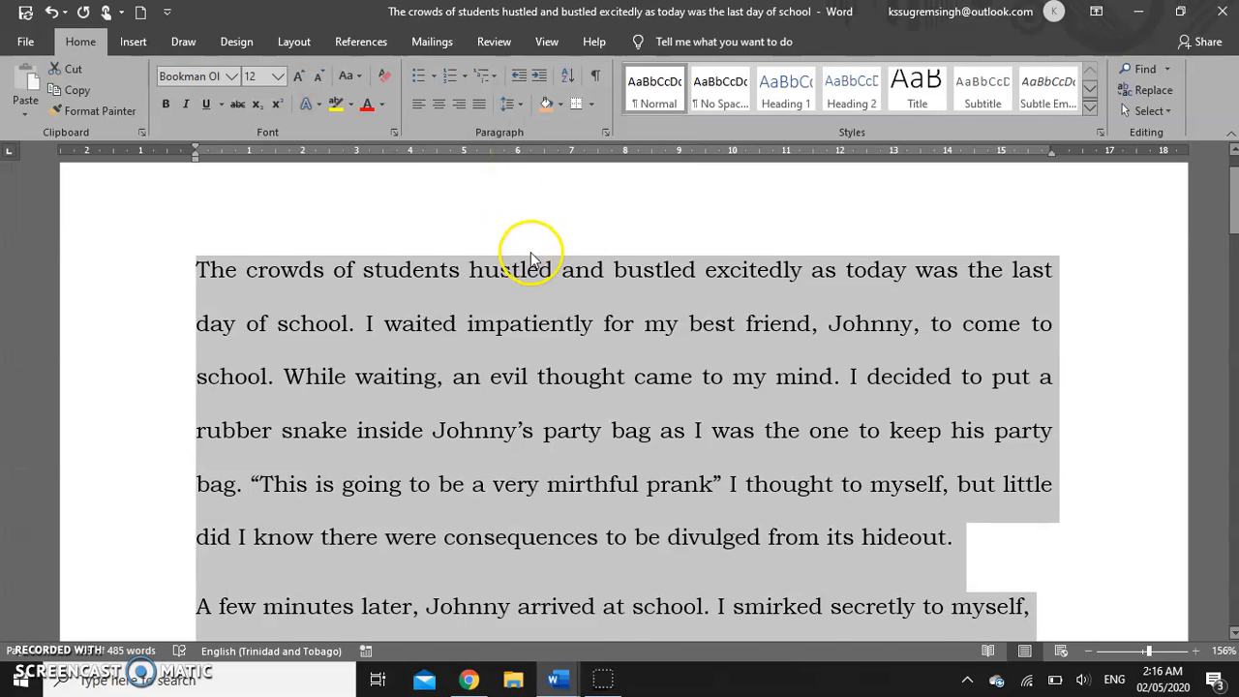
scroll(530, 252, "down", 2)
scroll(530, 253, "down", 8)
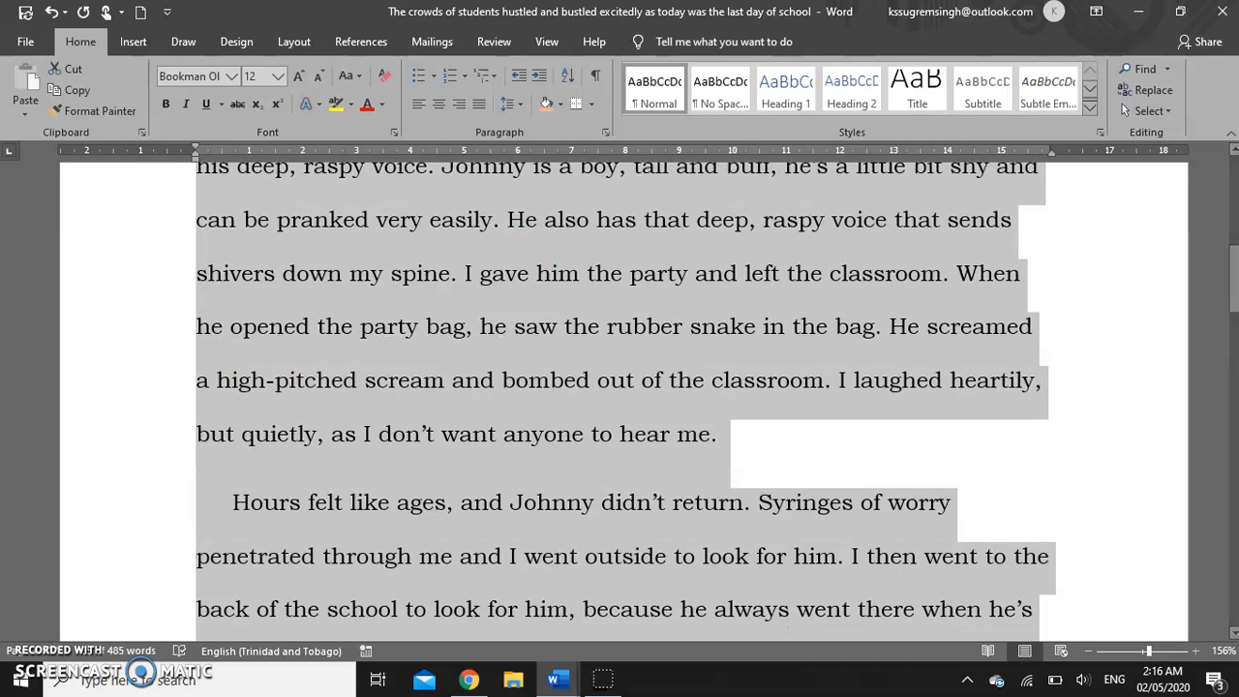
scroll(613, 362, "down", 10)
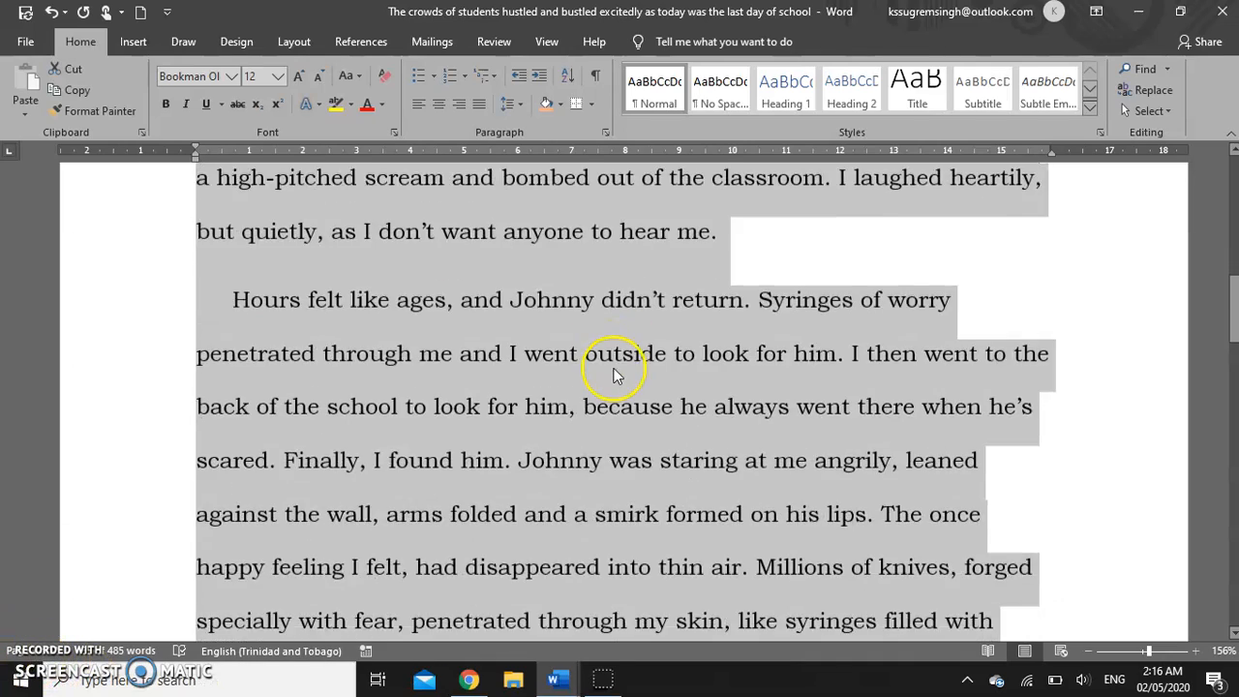
scroll(614, 369, "down", 12)
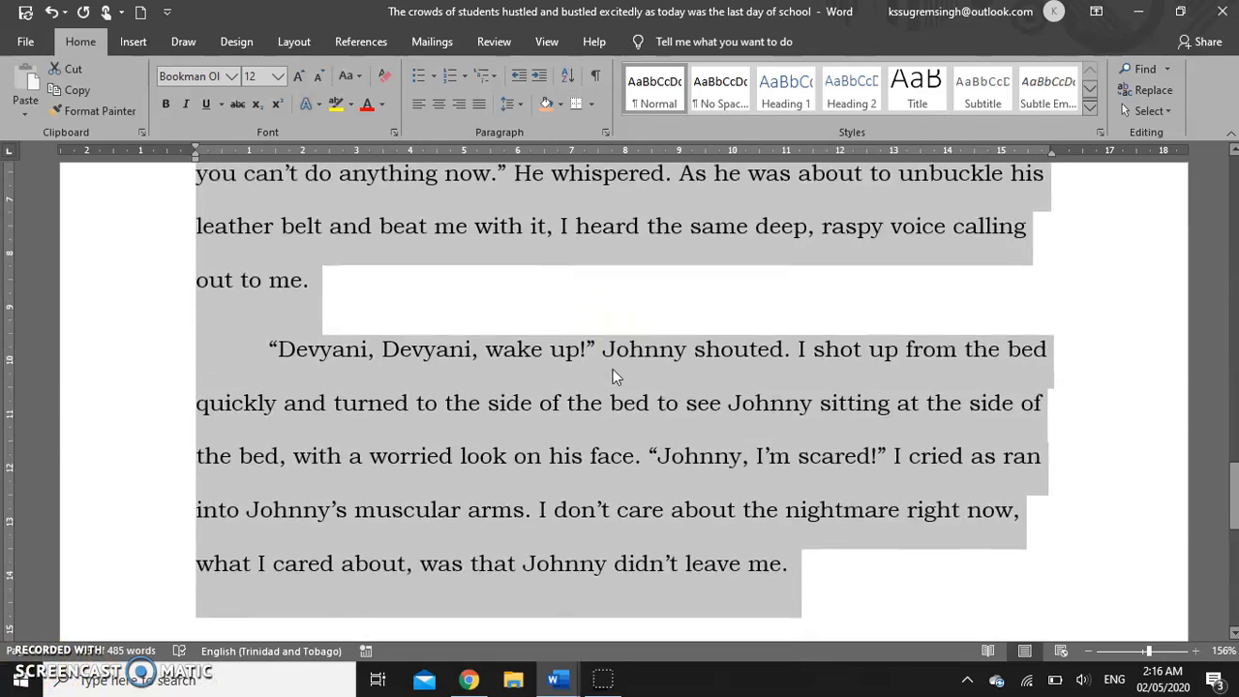
scroll(612, 372, "down", 3)
scroll(613, 375, "up", 8)
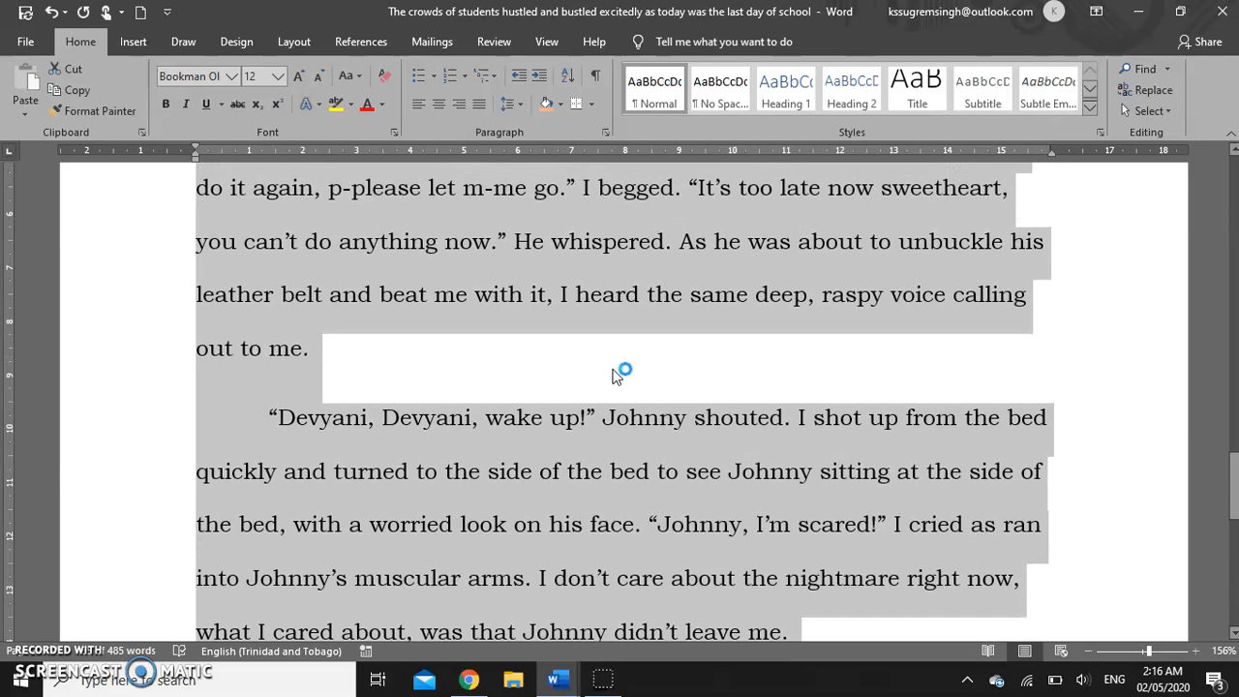
scroll(774, 340, "up", 10)
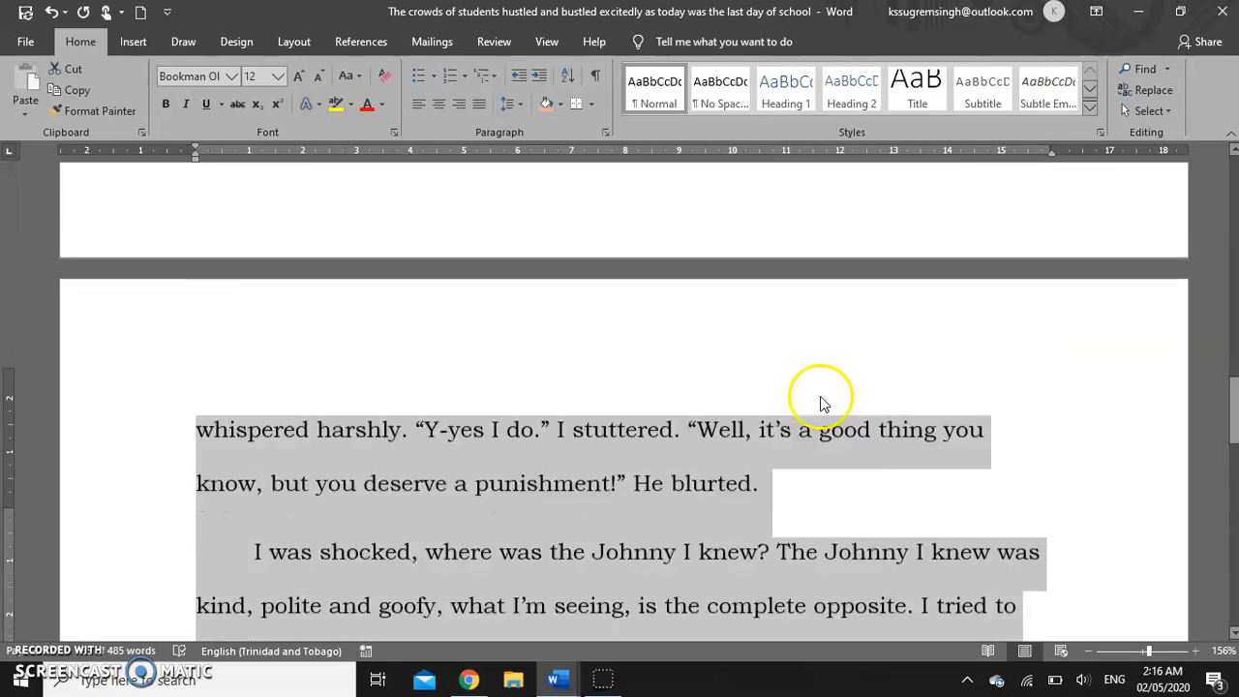
scroll(839, 344, "up", 12)
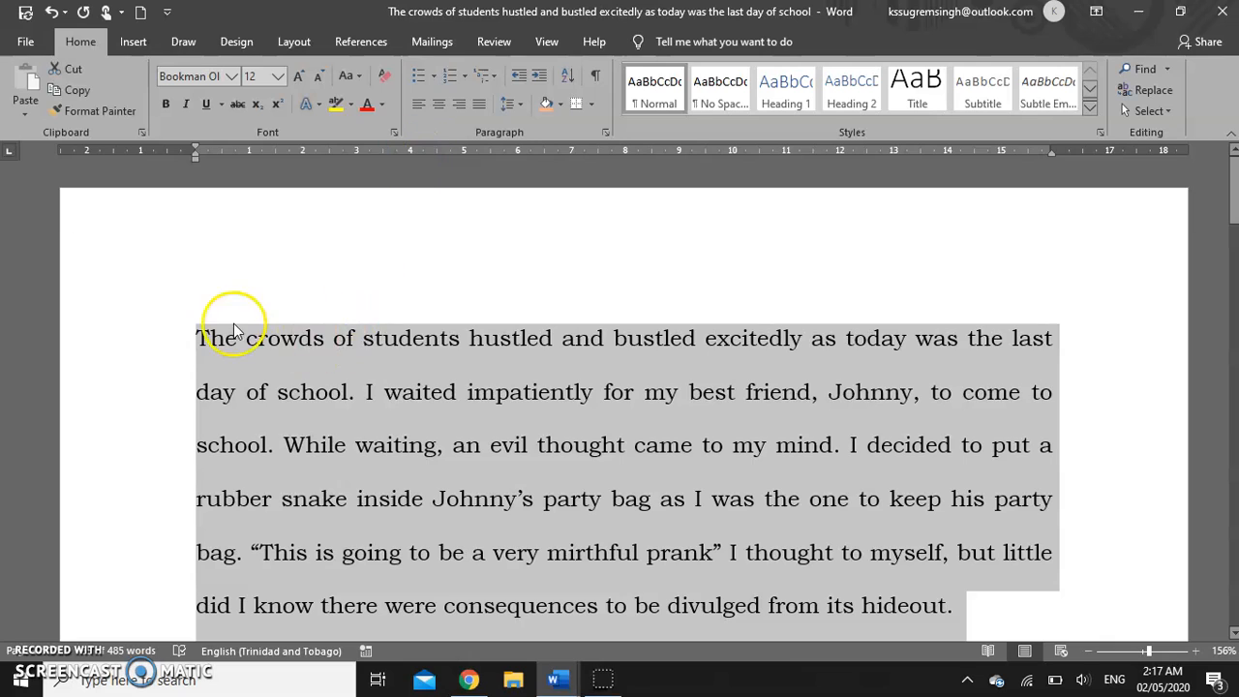
Step: Increase the indent of the story's first paragraph by one level and compare it with the paragraph below
left_click(200, 339)
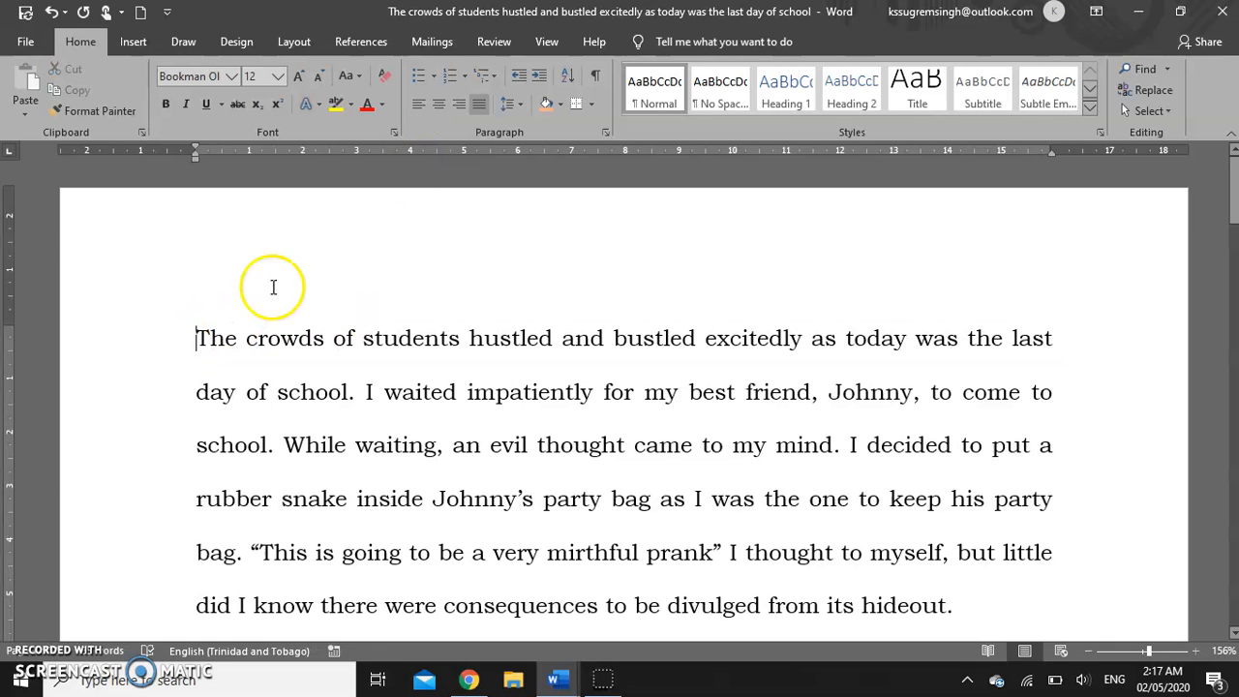
left_click(541, 78)
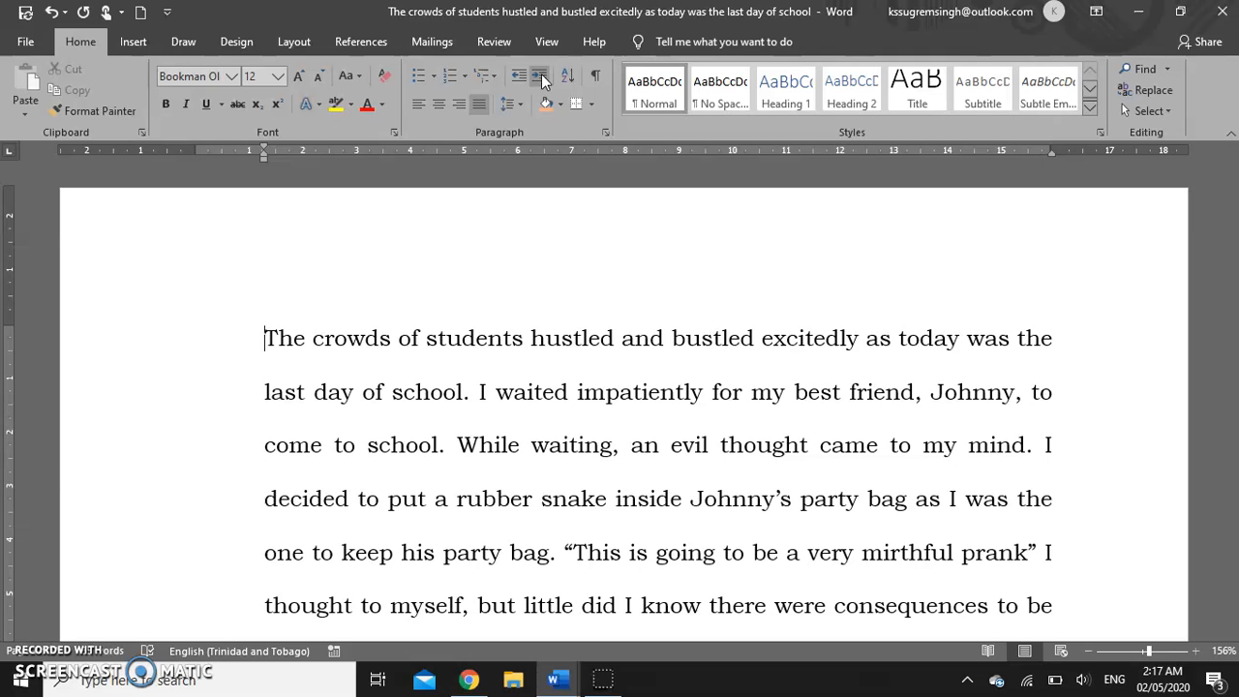
scroll(539, 304, "down", 4)
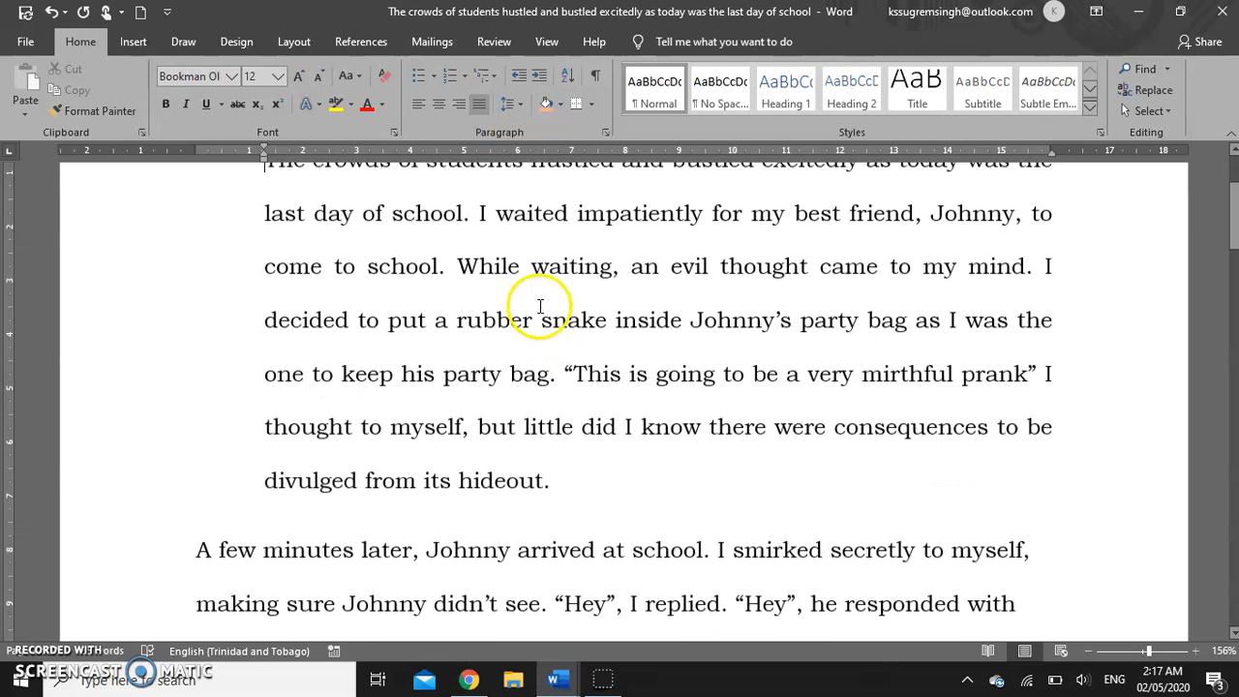
scroll(540, 305, "up", 3)
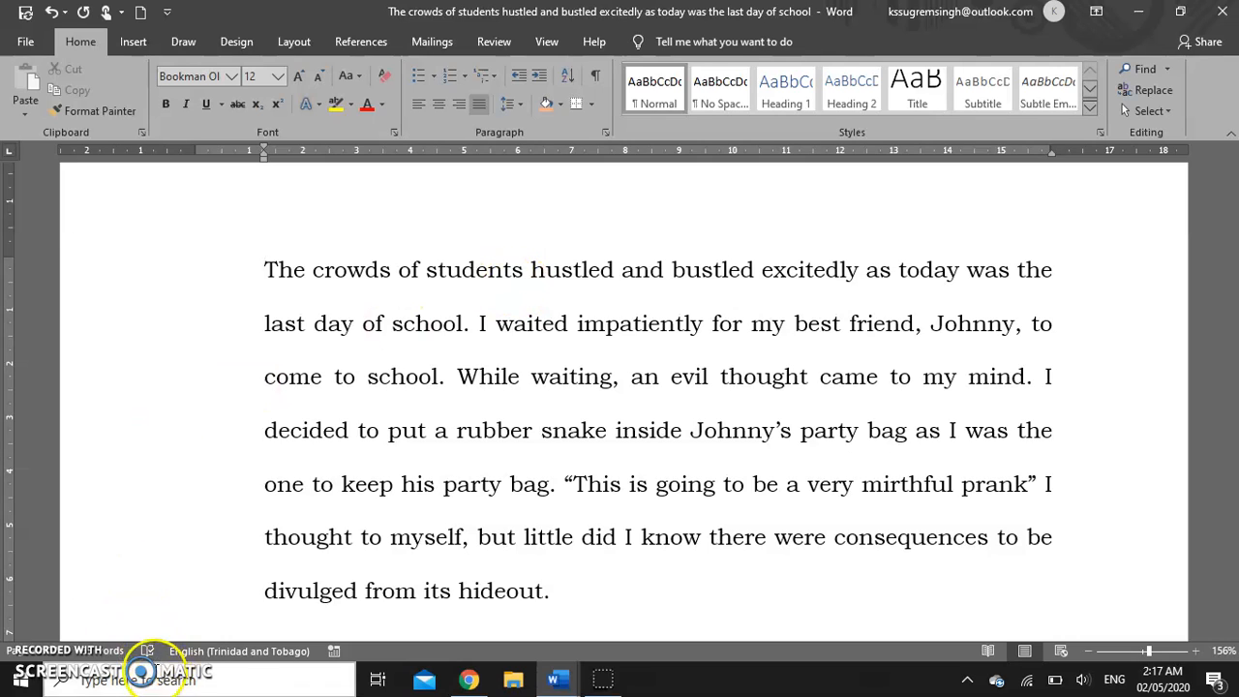
mouse_move(602, 685)
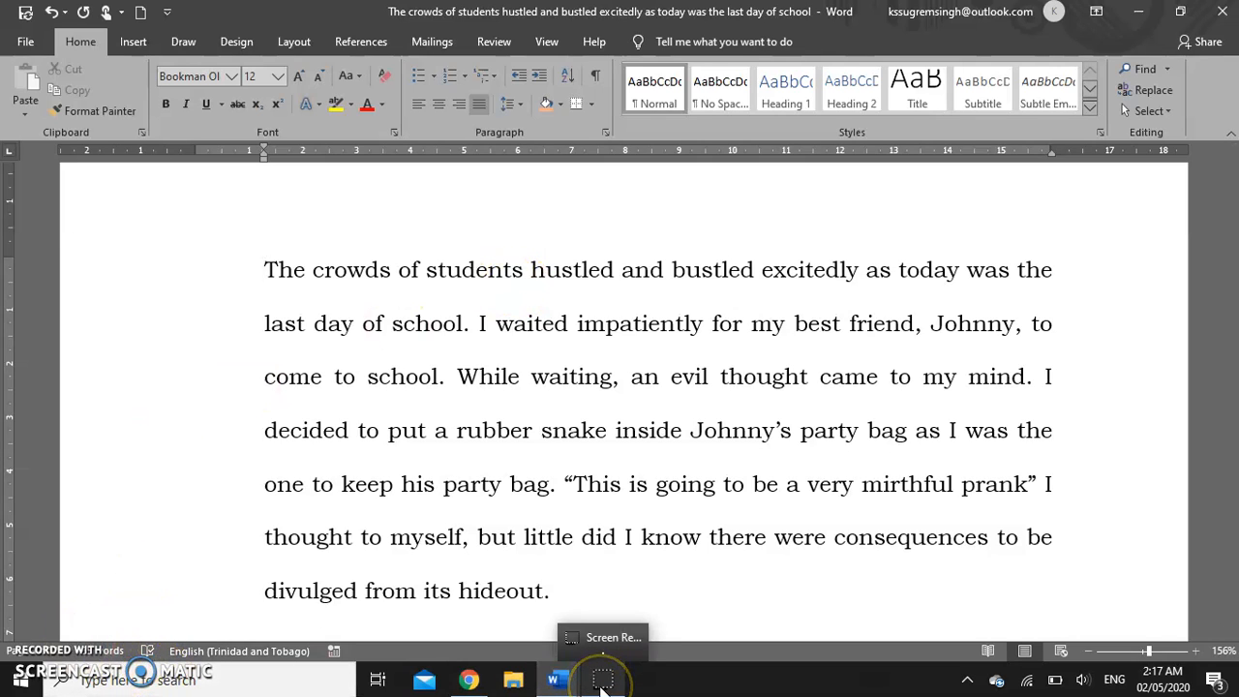